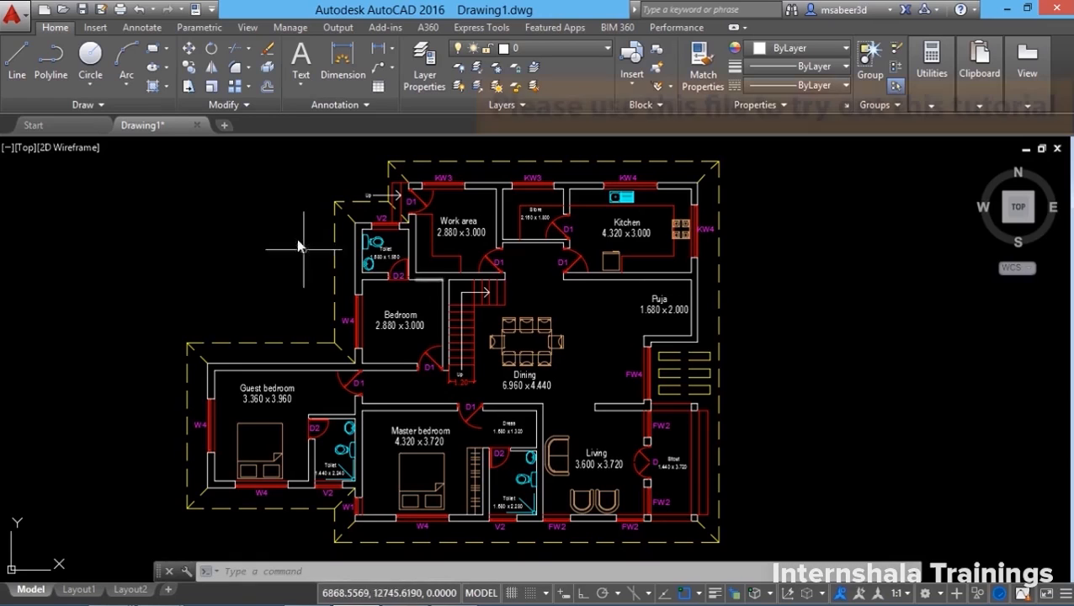
click(191, 53)
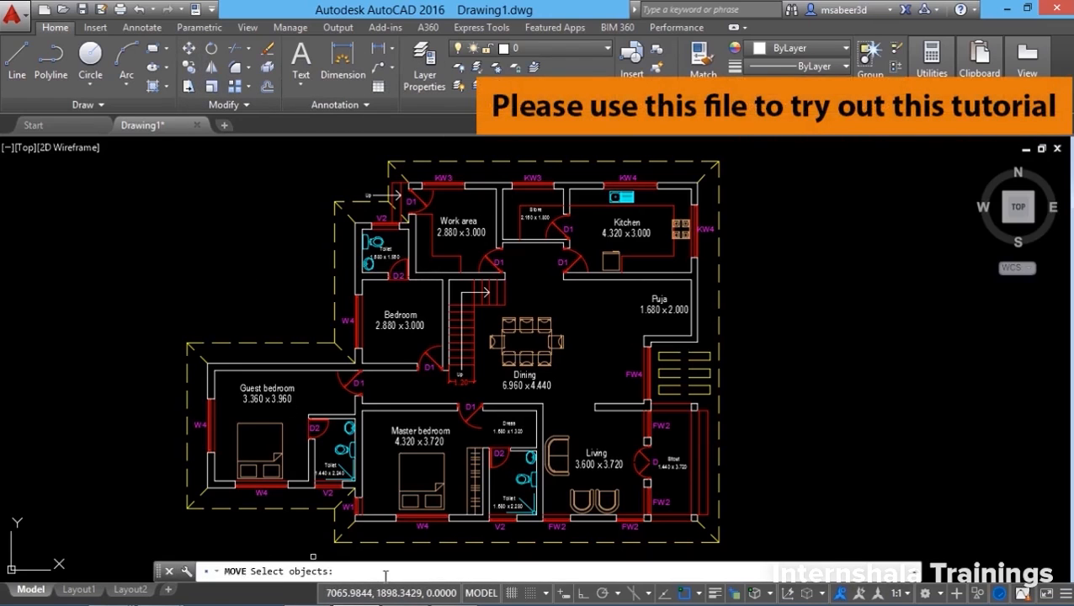
click(189, 66)
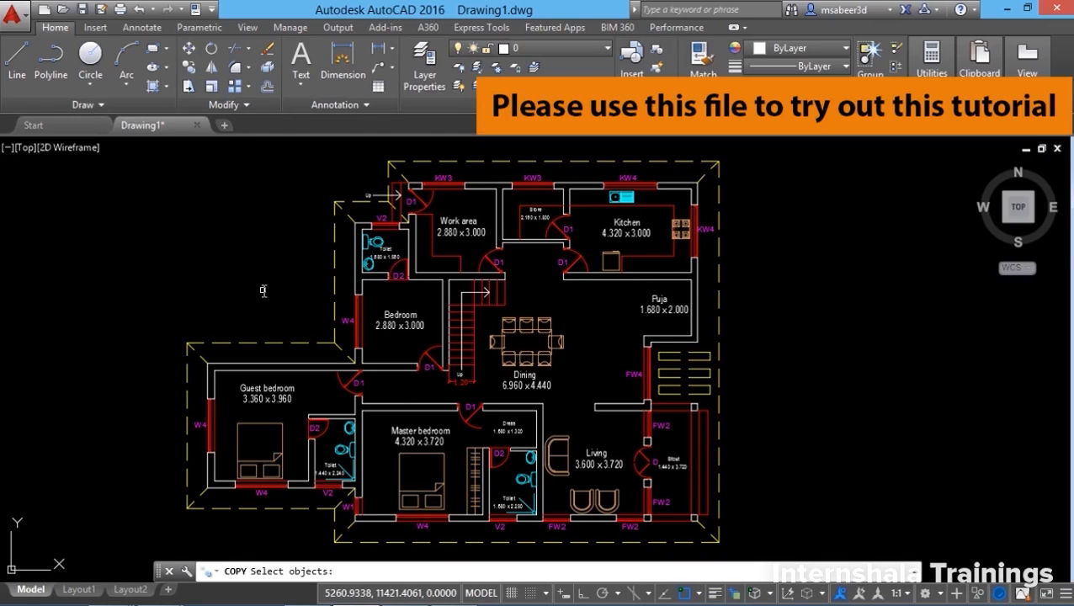
key(Escape)
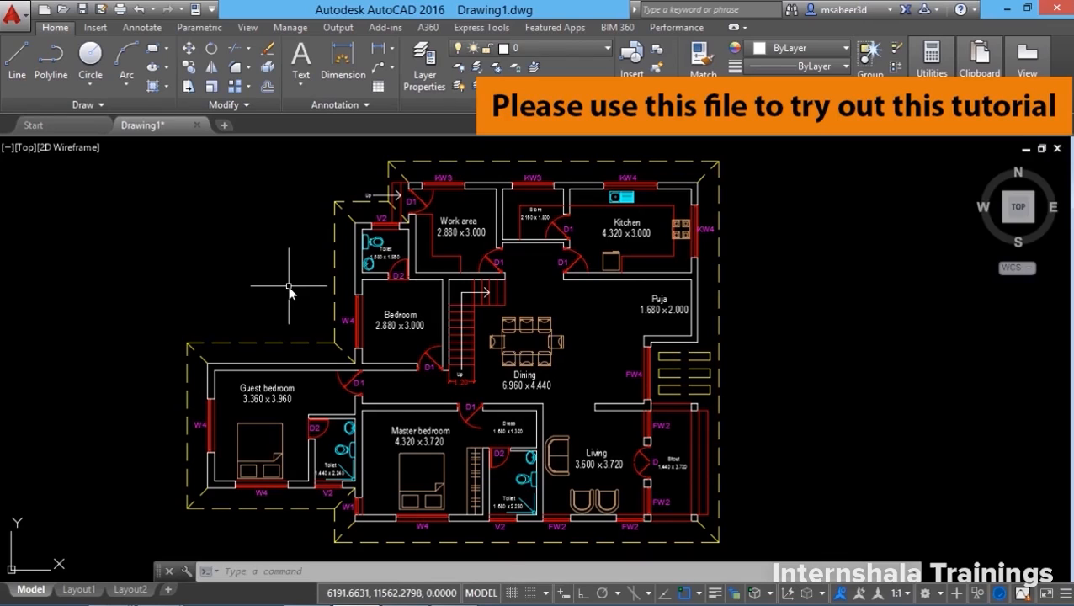
- Start the Move command and select the two armchairs and the sofa in the living room one by one
click(188, 48)
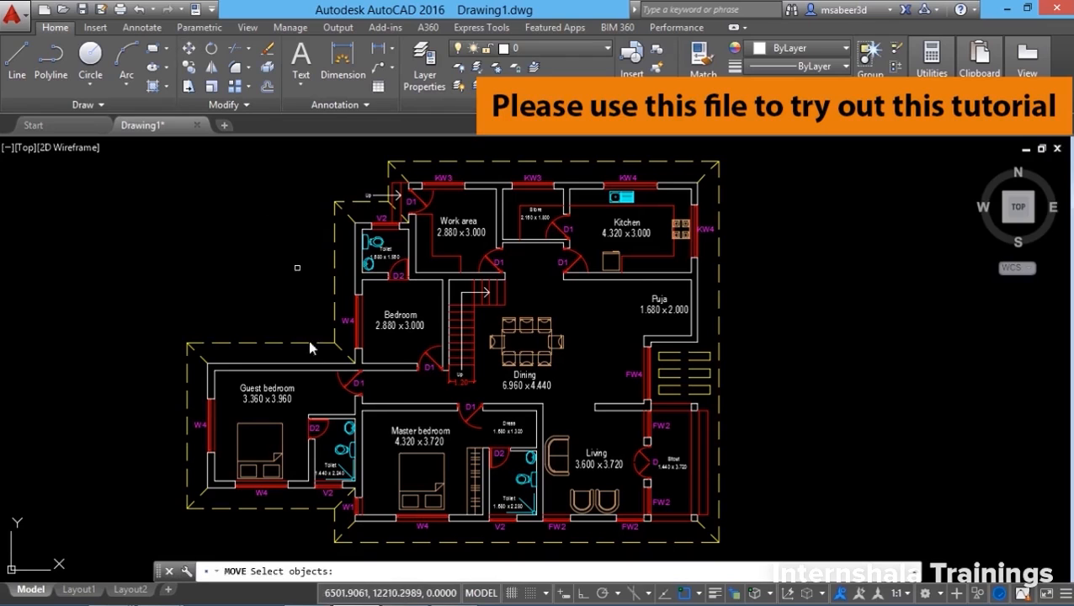
scroll(584, 514, up, 2)
scroll(584, 513, up, 3)
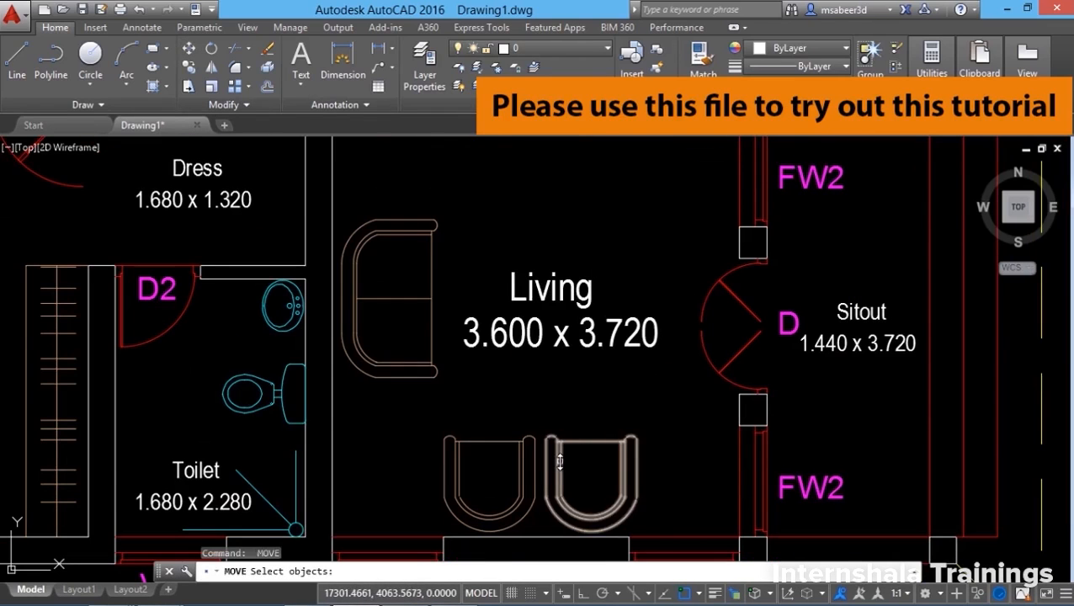
click(560, 462)
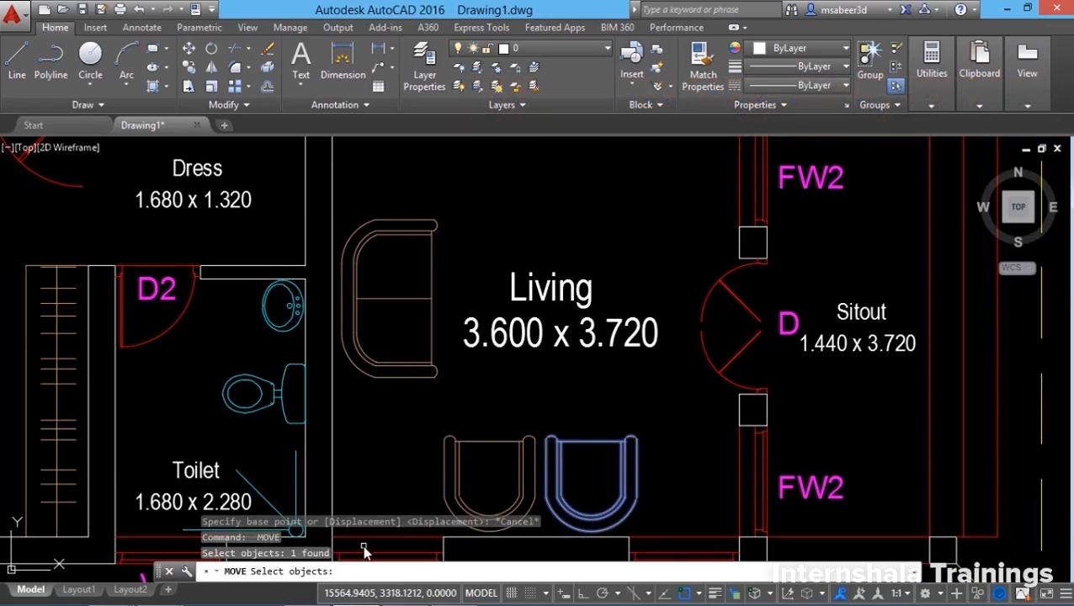
click(518, 482)
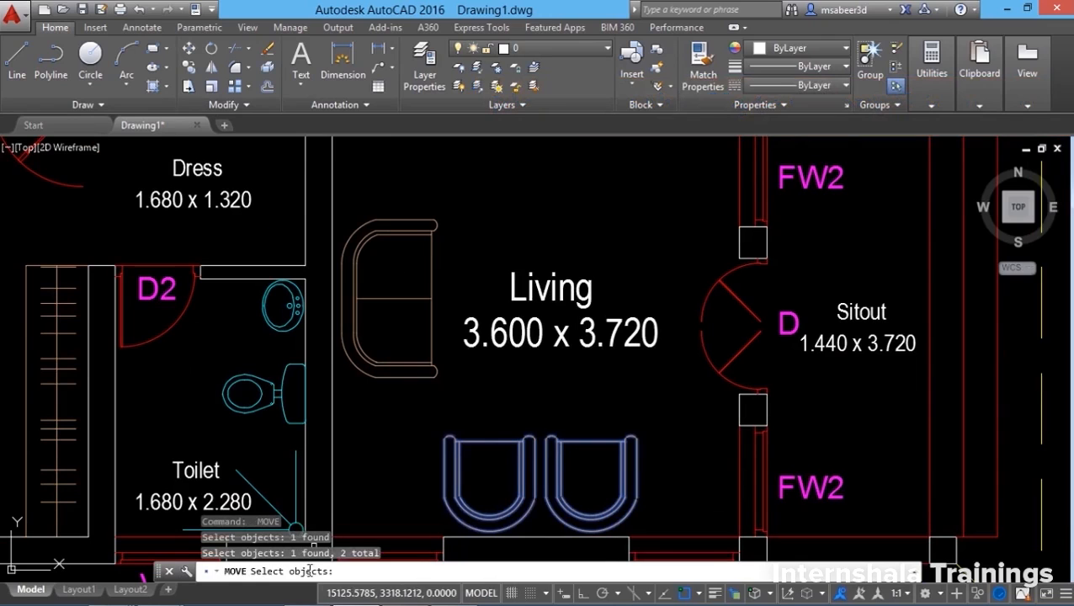
click(427, 378)
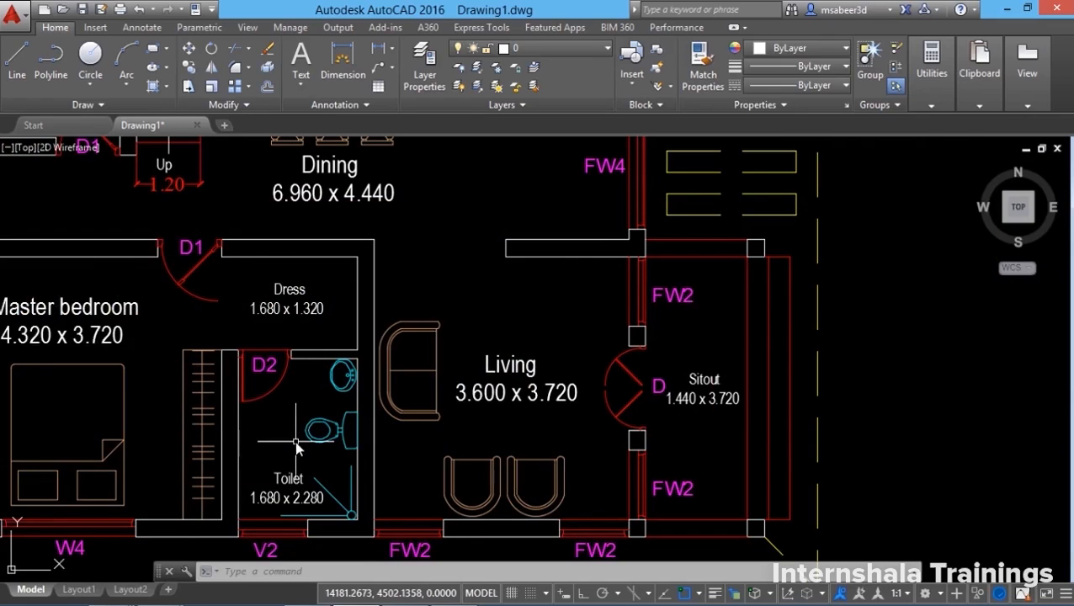
- Start the Move command and select the master bedroom's wardrobe with a standard window drawn from left to right
middle_drag(295, 441, 407, 426)
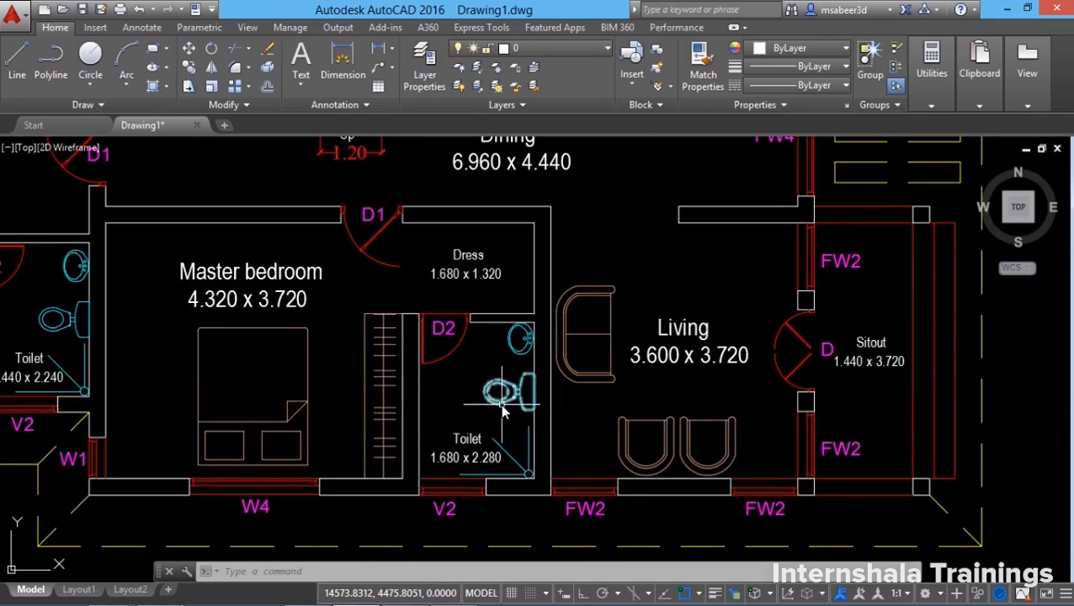
click(188, 48)
scroll(383, 467, up, 2)
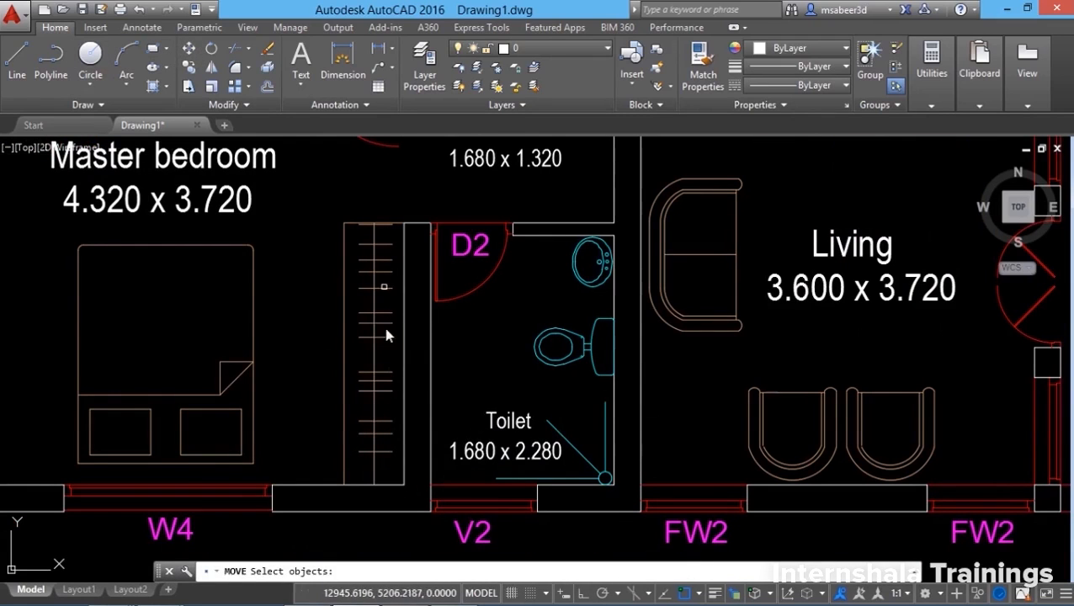
click(319, 199)
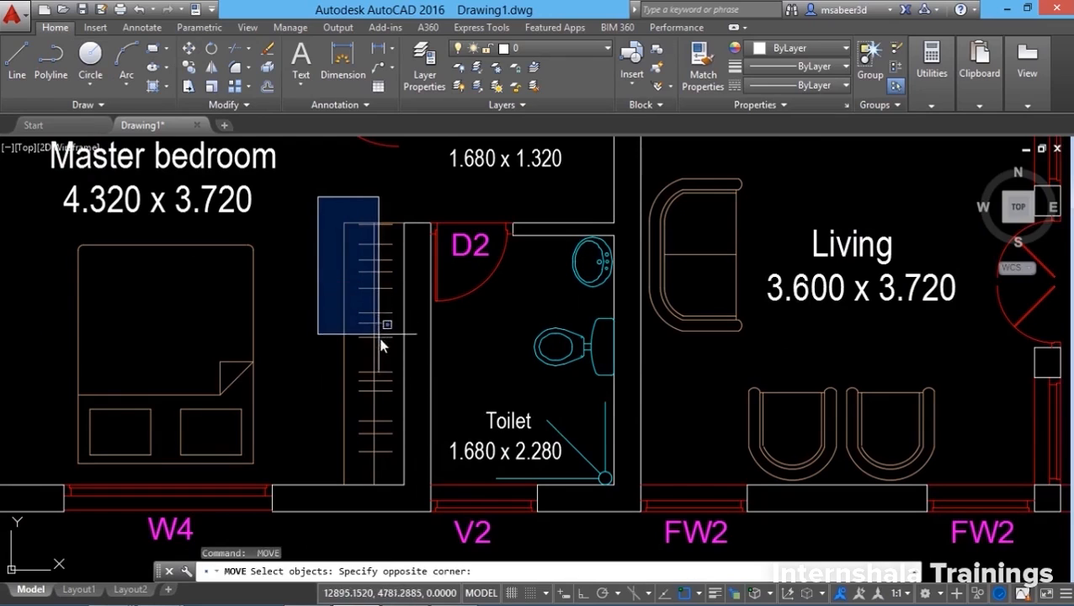
click(415, 505)
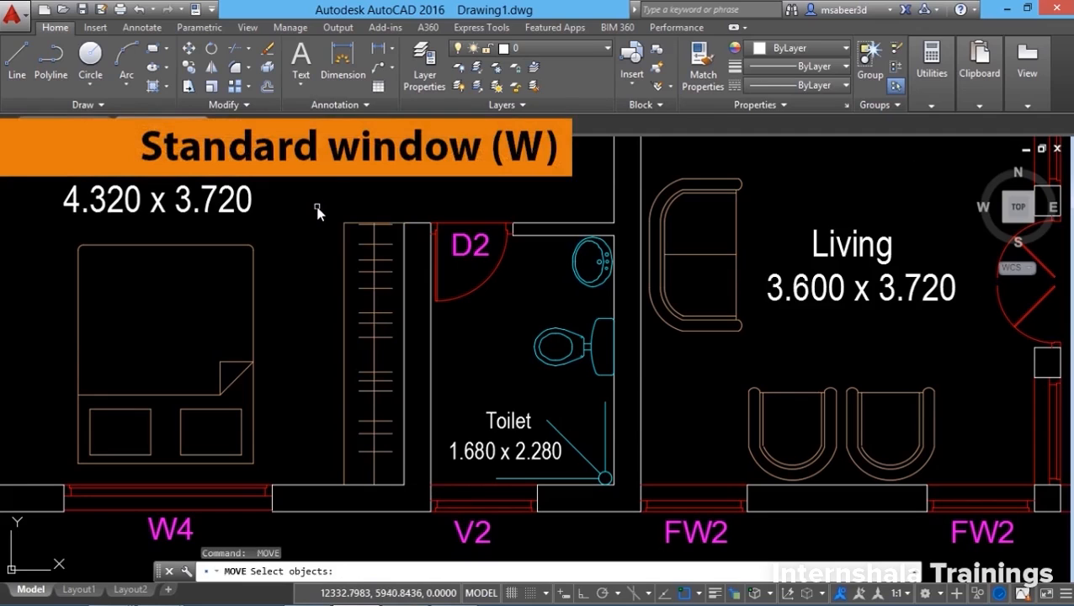
- Try a standard selection window around the bed in the master bedroom
click(55, 232)
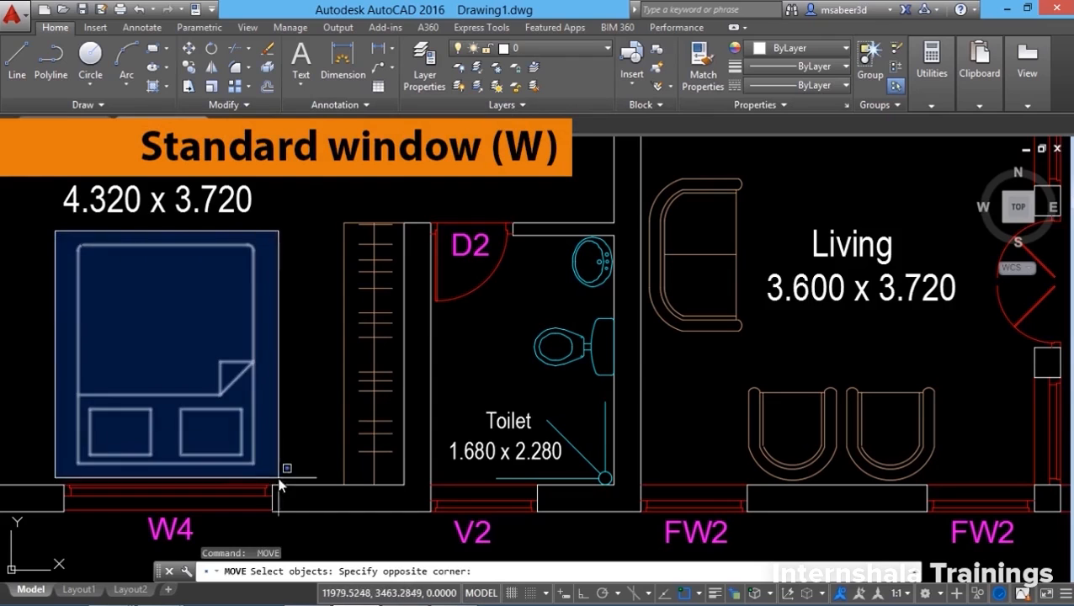
scroll(278, 381, down, 2)
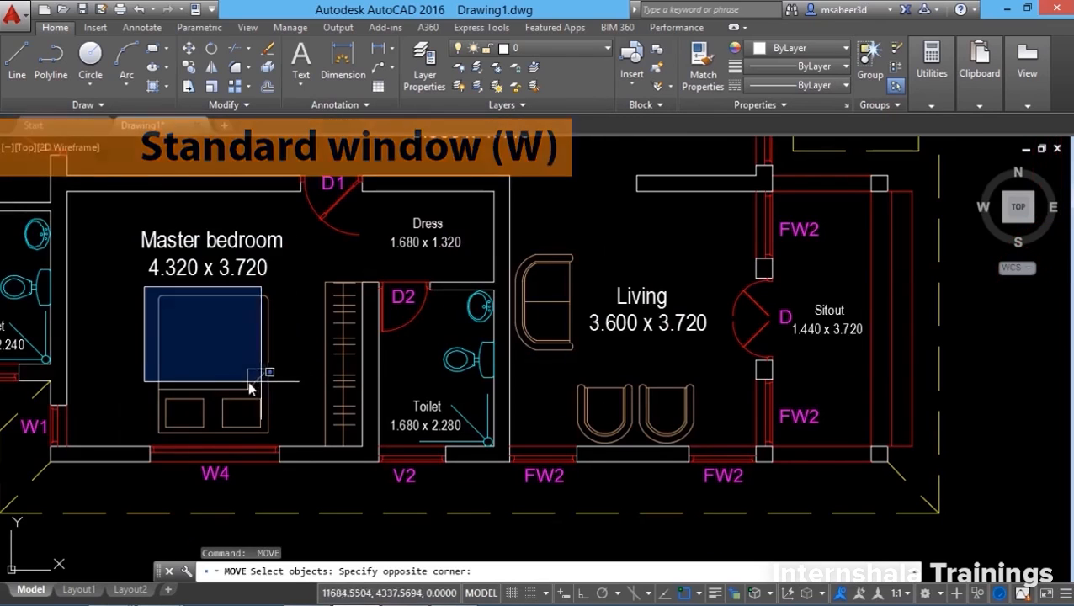
click(112, 419)
- Select the wardrobe and its adjoining walls for Move with a crossing window drawn from right to left, and repeat that selection
scroll(295, 377, up, 2)
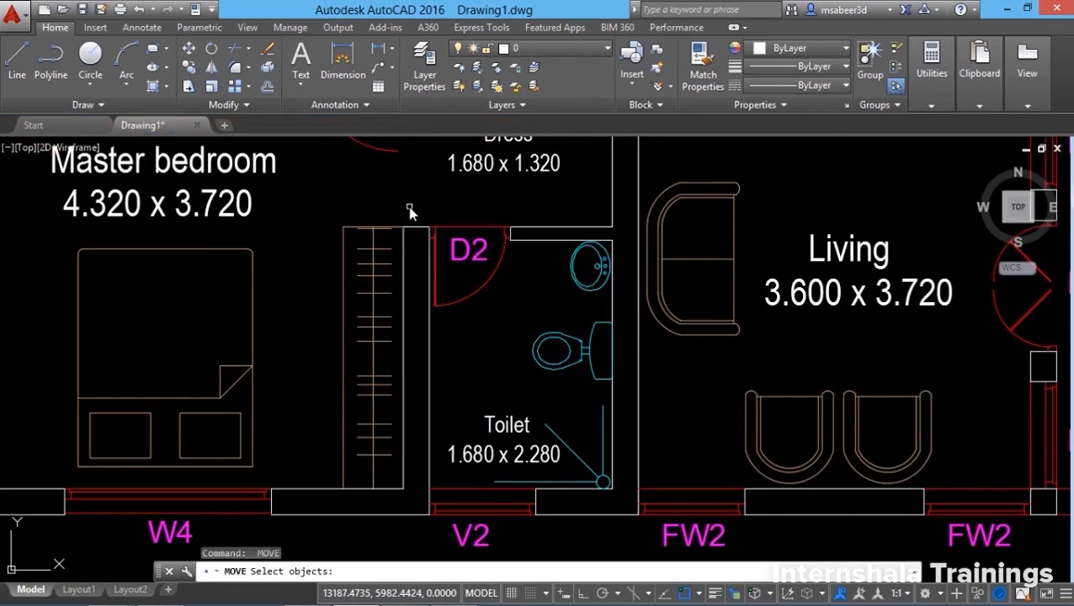
click(410, 210)
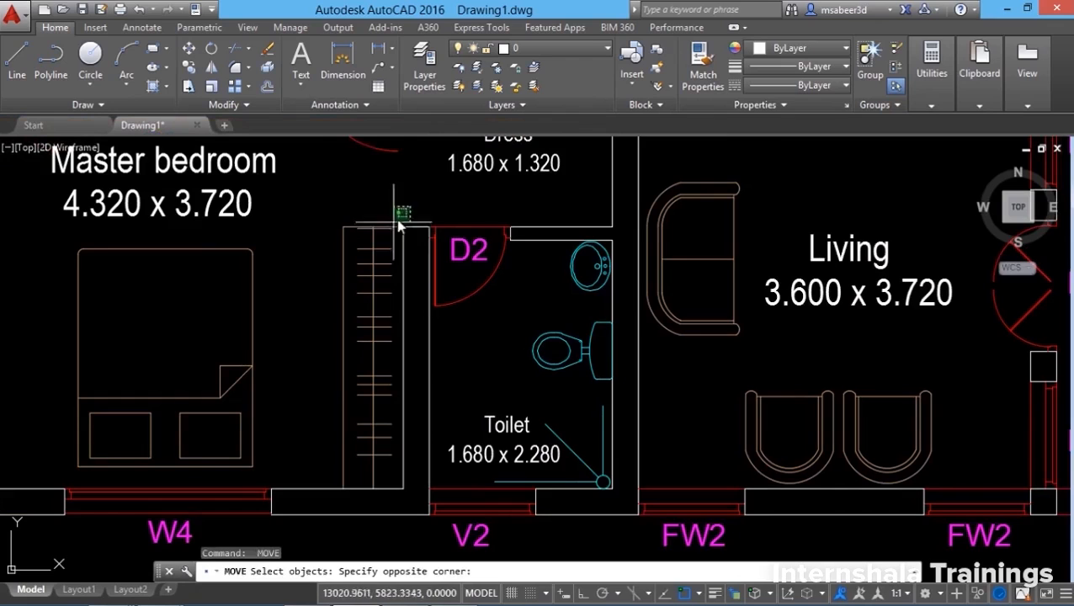
click(317, 535)
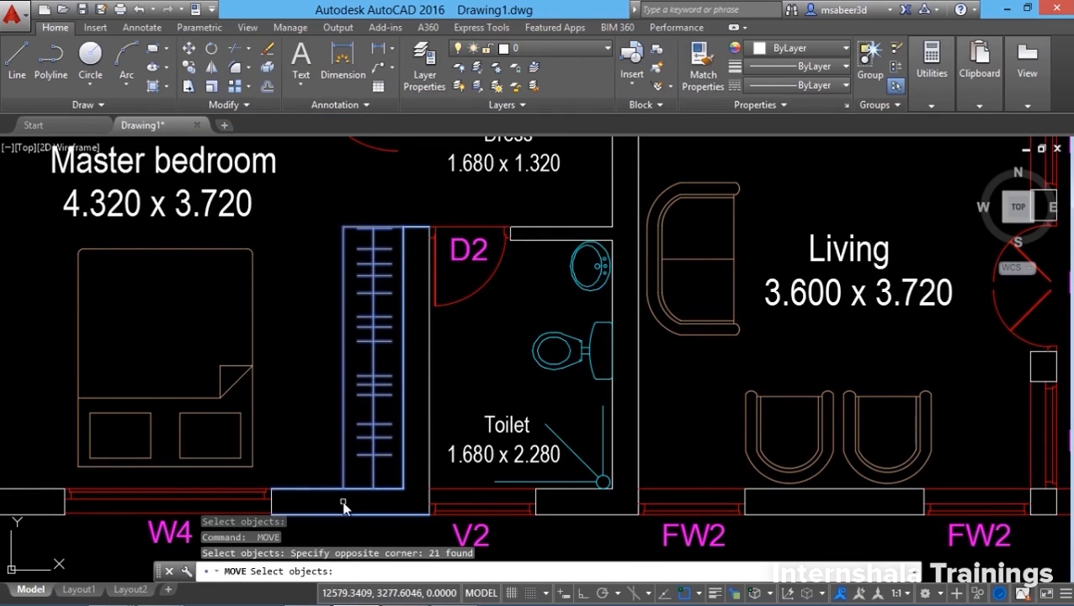
key(Escape)
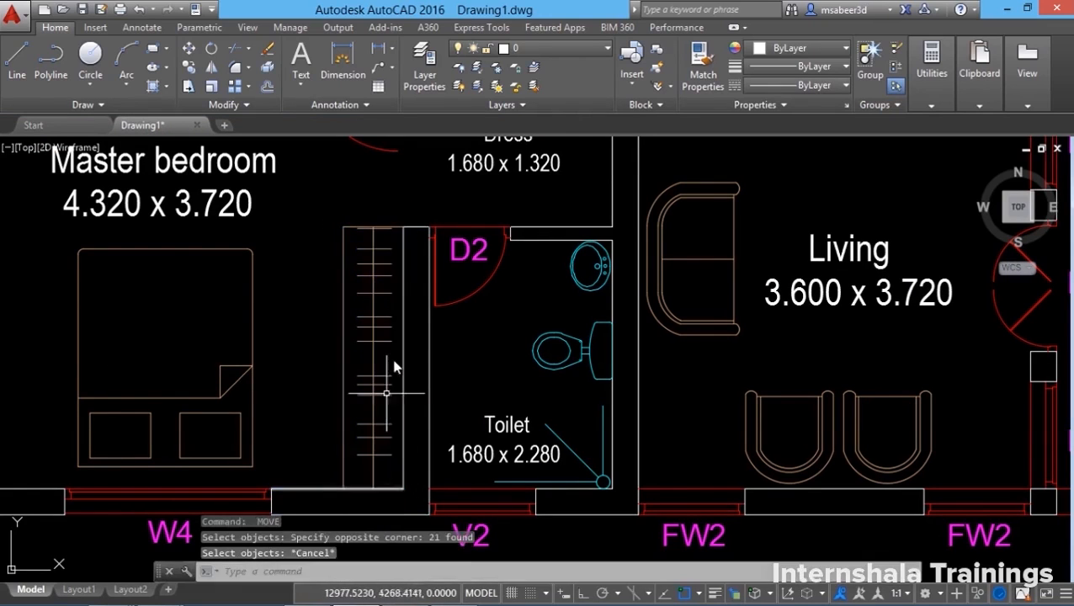
key(space)
click(415, 192)
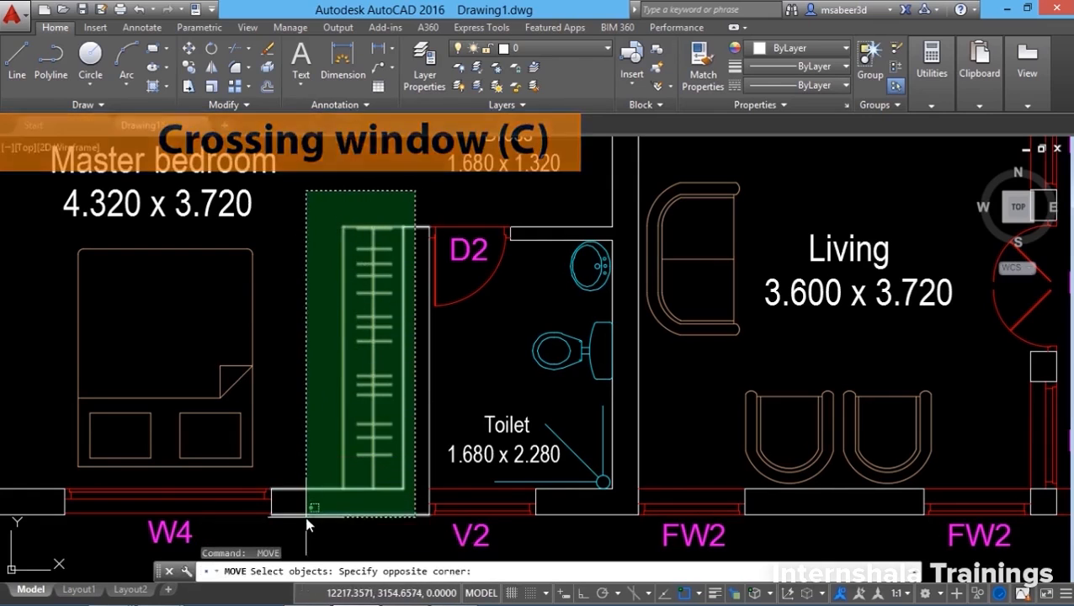
click(305, 513)
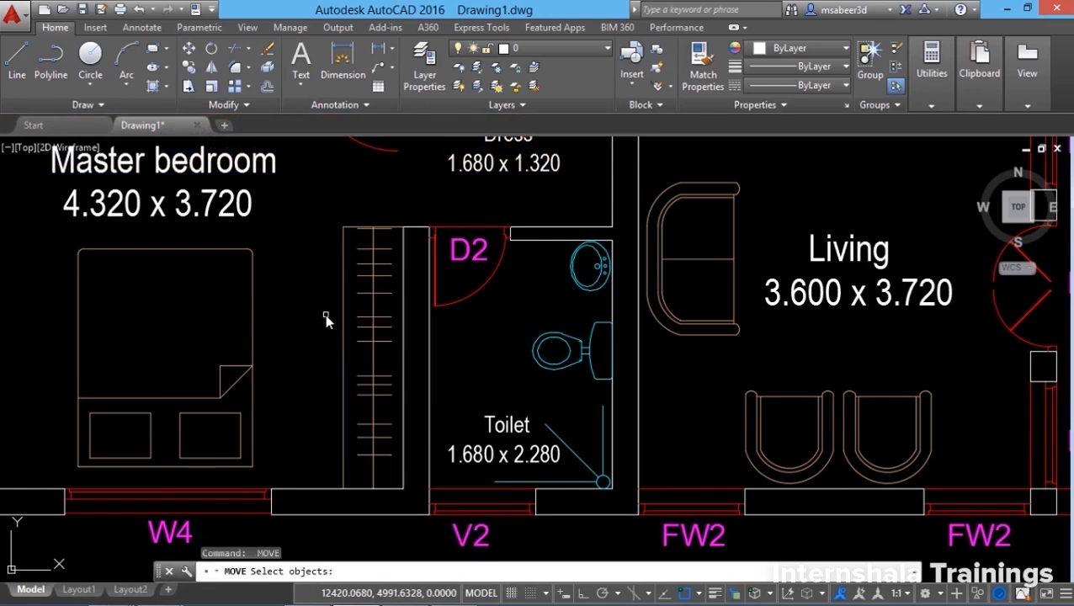
- Force a standard window with the W option and draw it from right to left around the wardrobe
text(w)
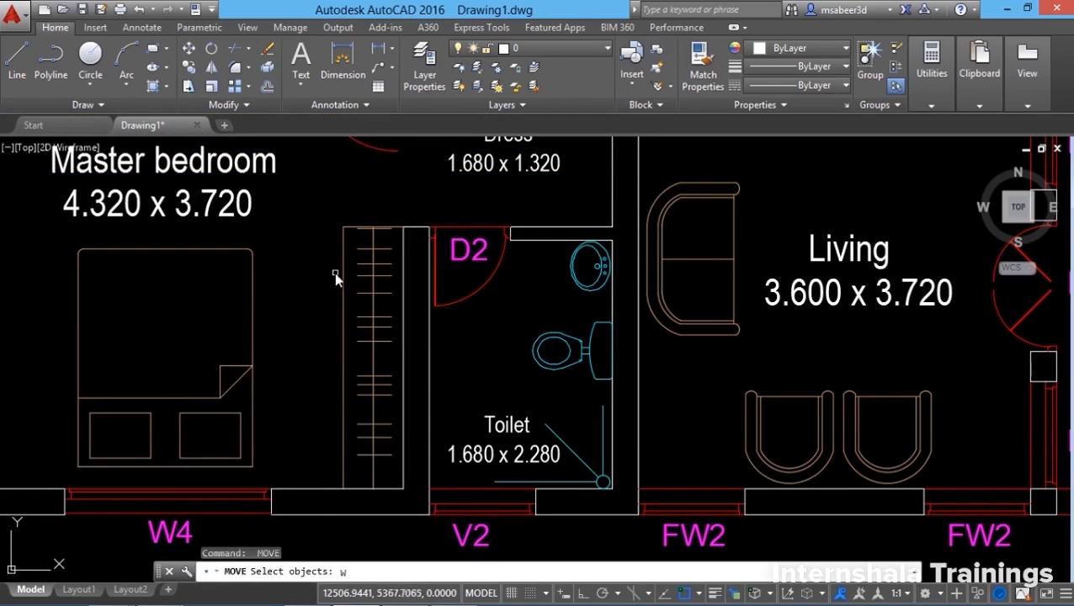
key(Return)
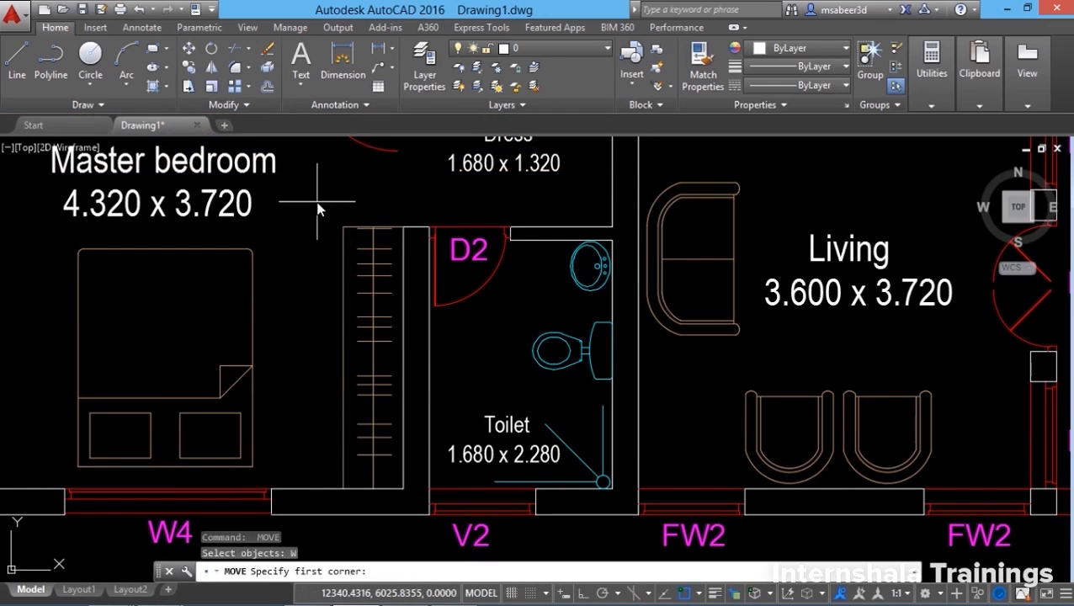
click(426, 198)
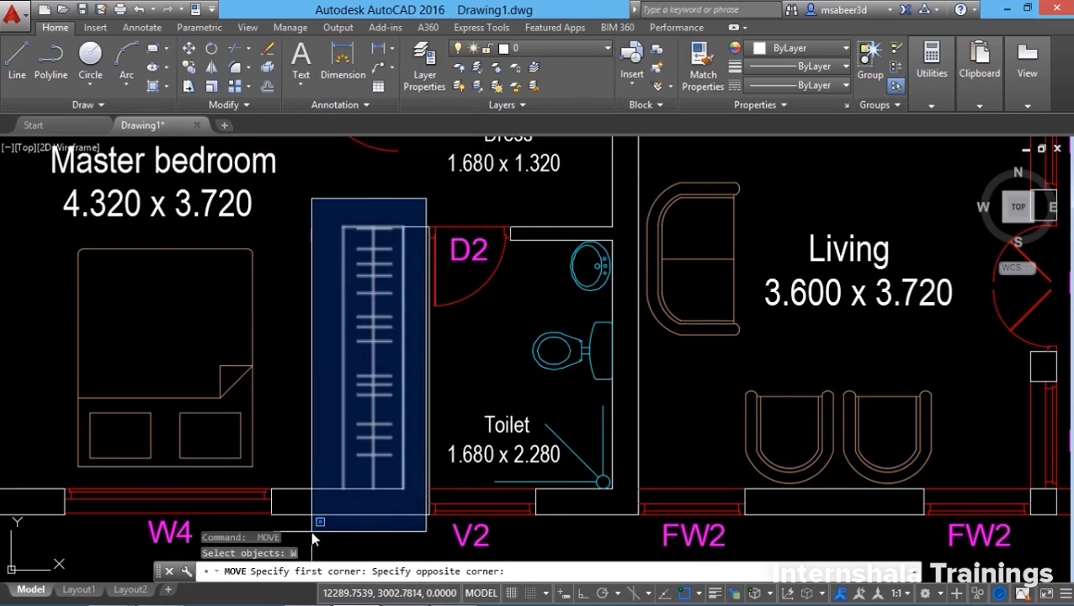
click(313, 539)
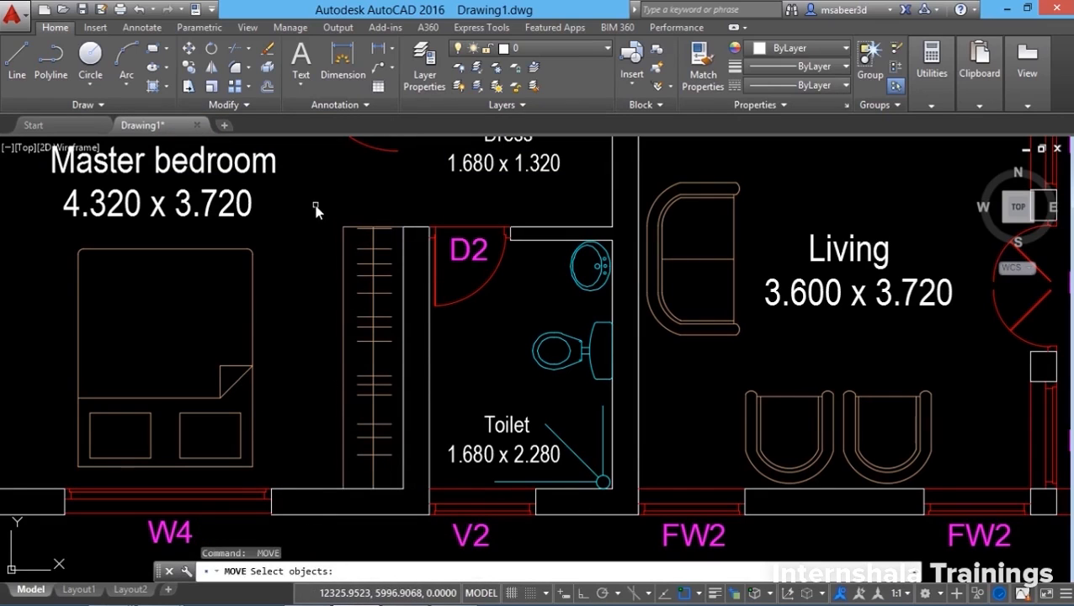
- Force a crossing window with the C option, draw it from left to right over the wardrobe, and cancel the move
text(C)
key(Return)
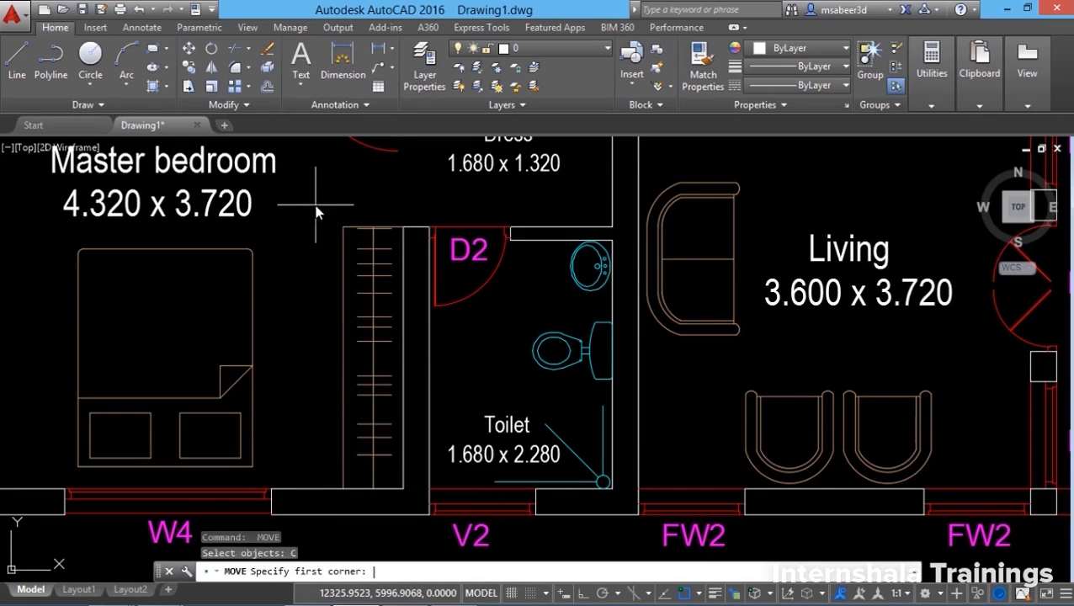
click(319, 207)
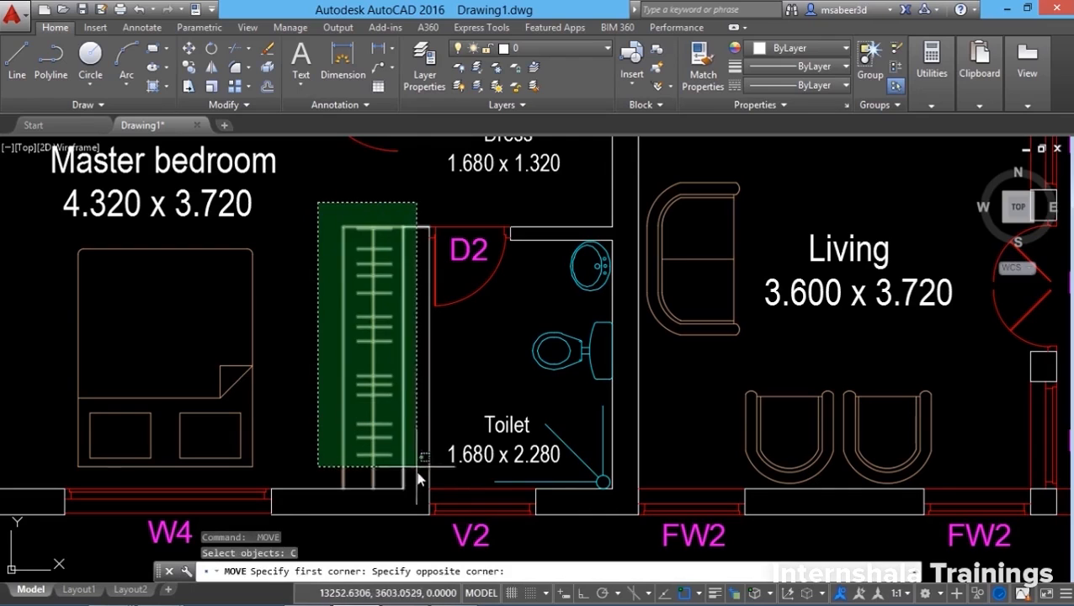
click(416, 532)
key(Escape)
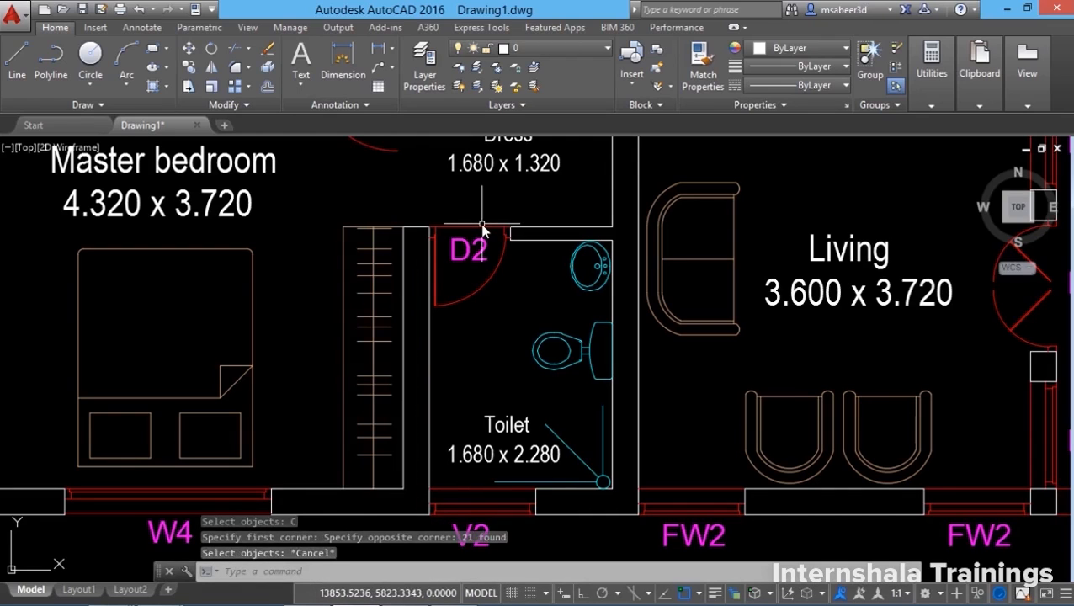
- Select the bed, wardrobe and door D2 for Move with a WP window polygon drawn around them, and cancel the move
click(505, 366)
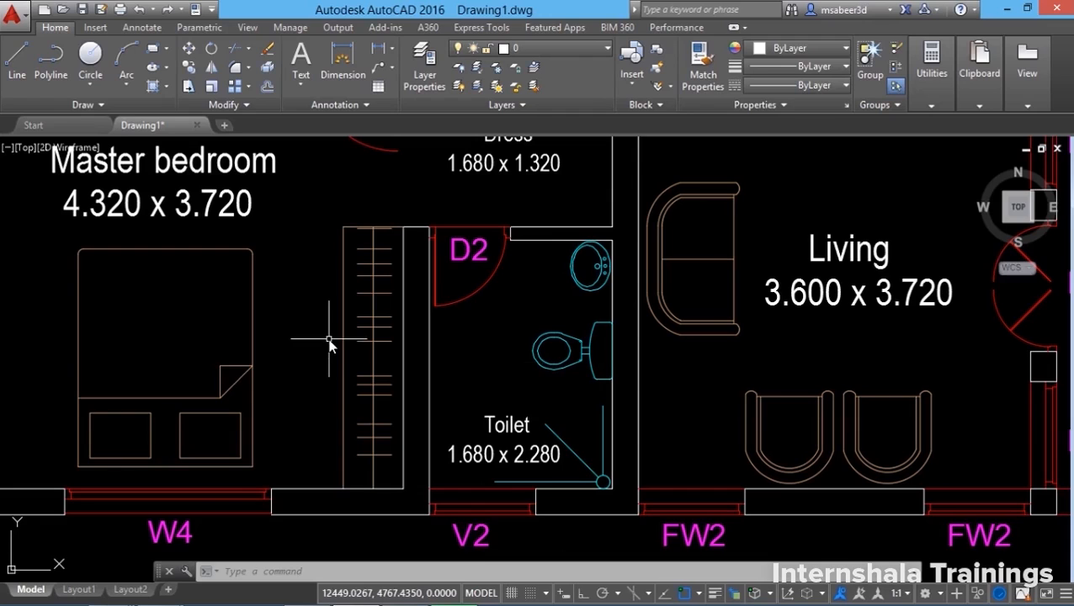
click(188, 48)
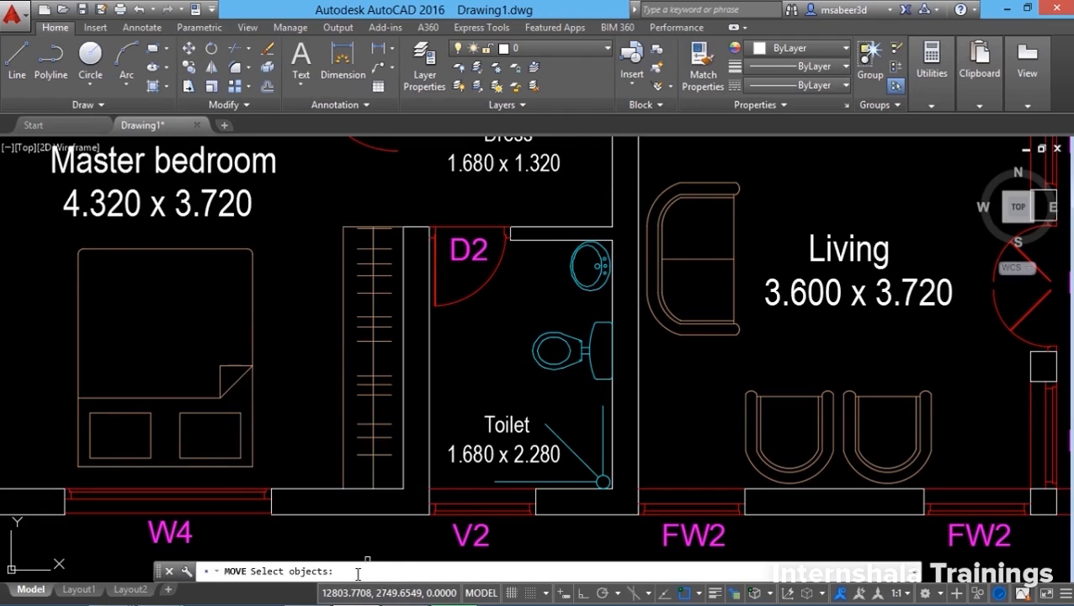
text(WP)
key(Return)
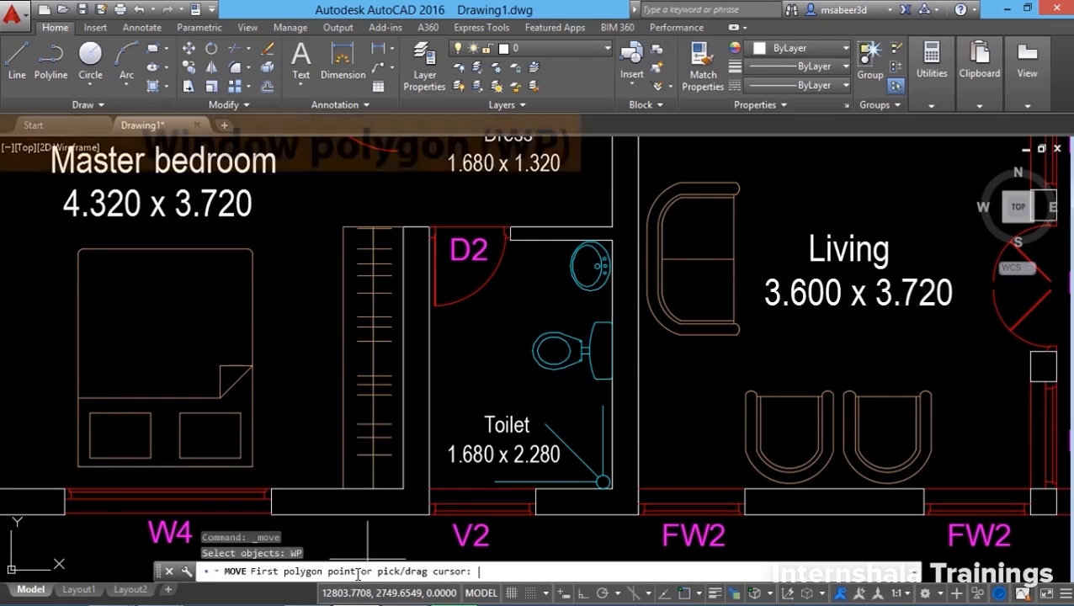
click(52, 479)
click(6, 361)
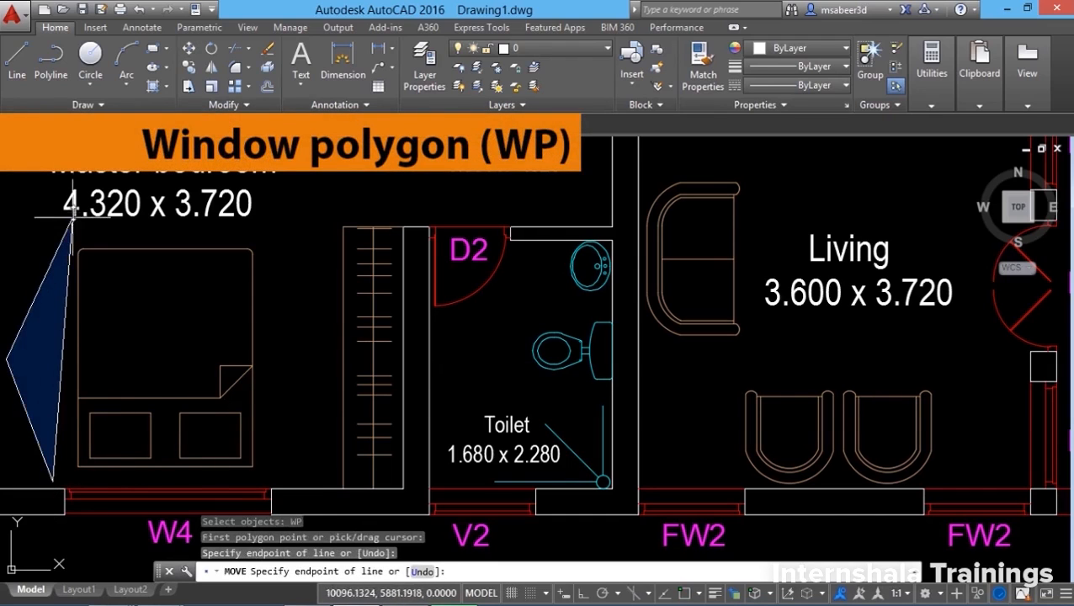
click(65, 168)
click(572, 211)
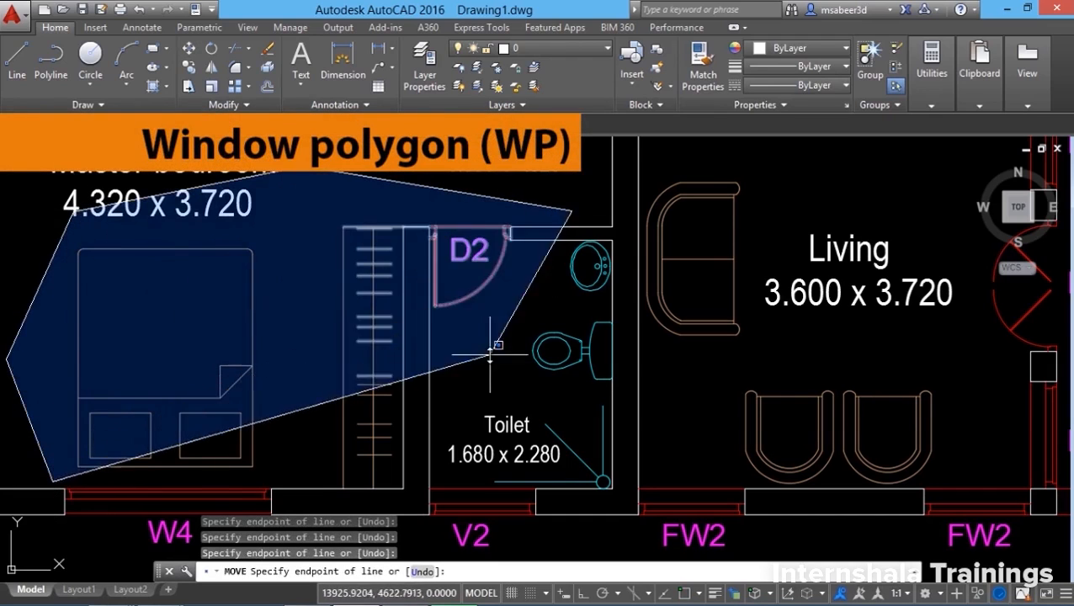
click(405, 510)
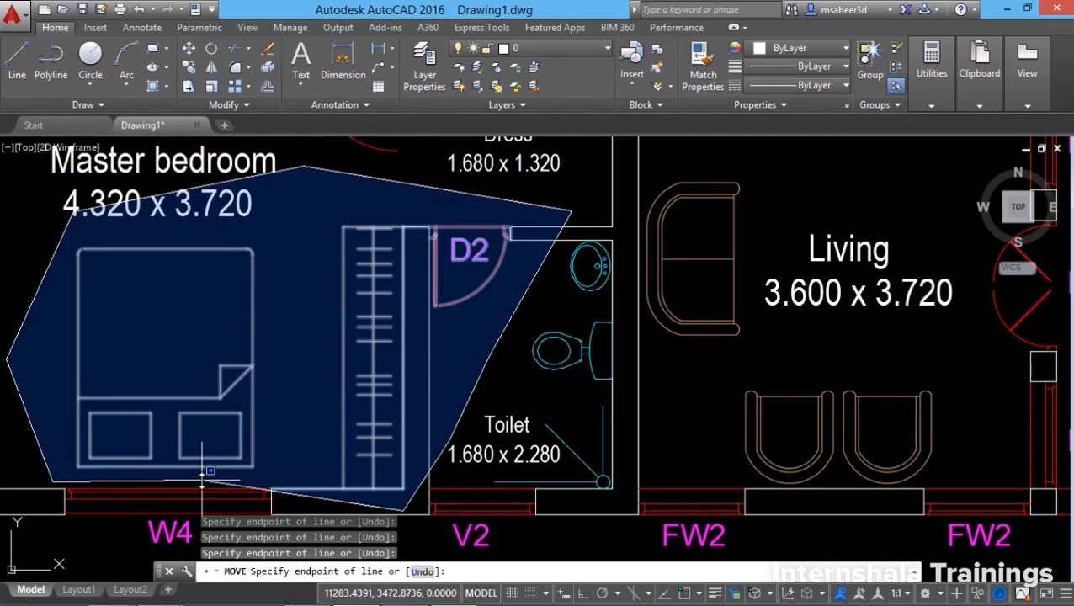
key(Return)
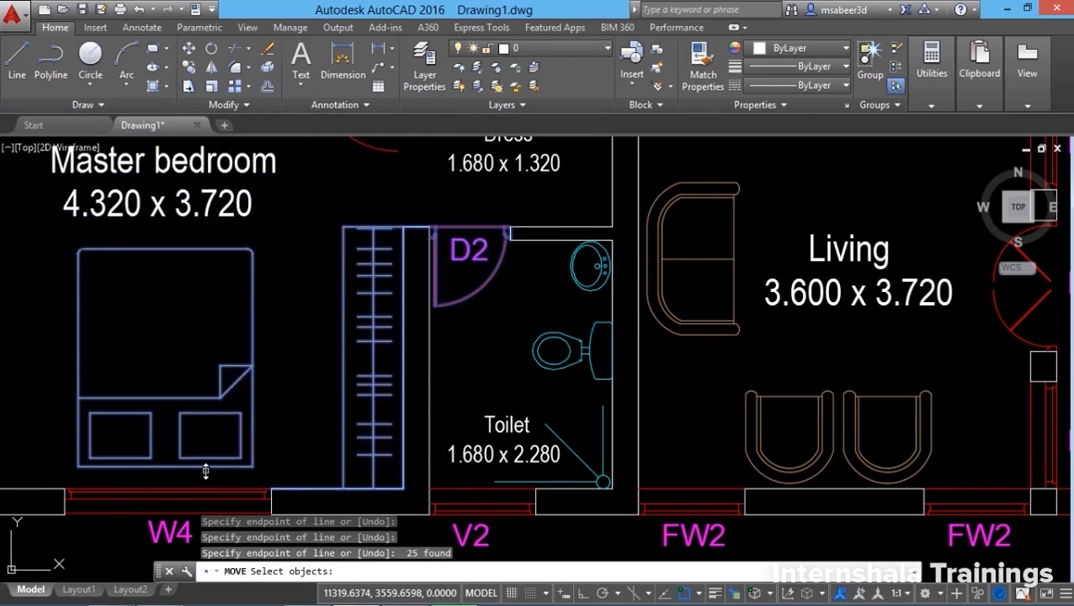
key(Return)
key(Escape)
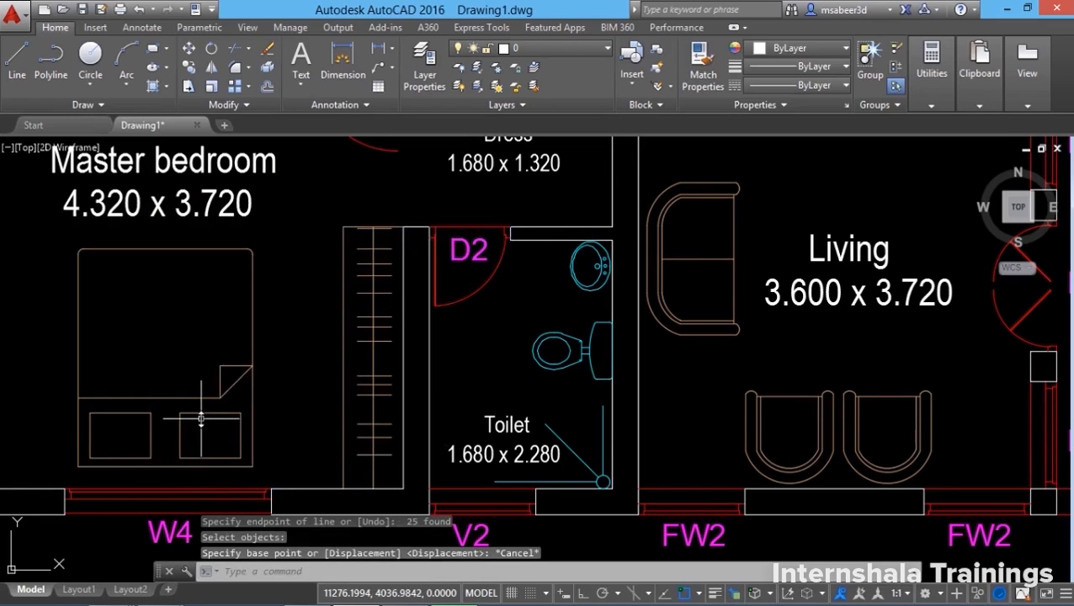
- Select the bed, wardrobe, door D2 and surrounding walls for Move with a CP crossing polygon drawn around and across them
key(Return)
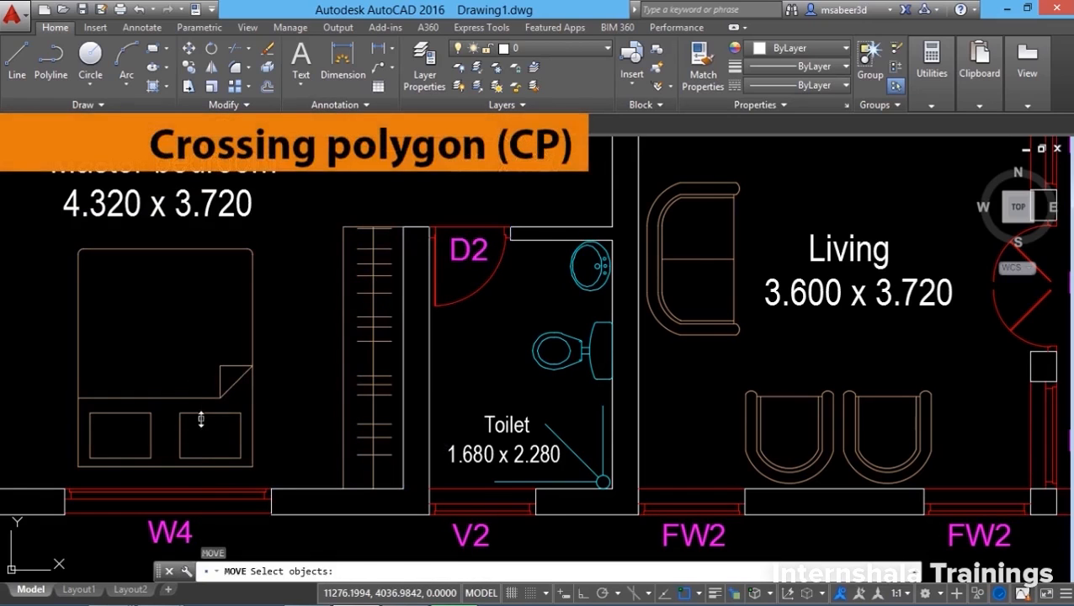
text(CP)
key(Return)
click(35, 452)
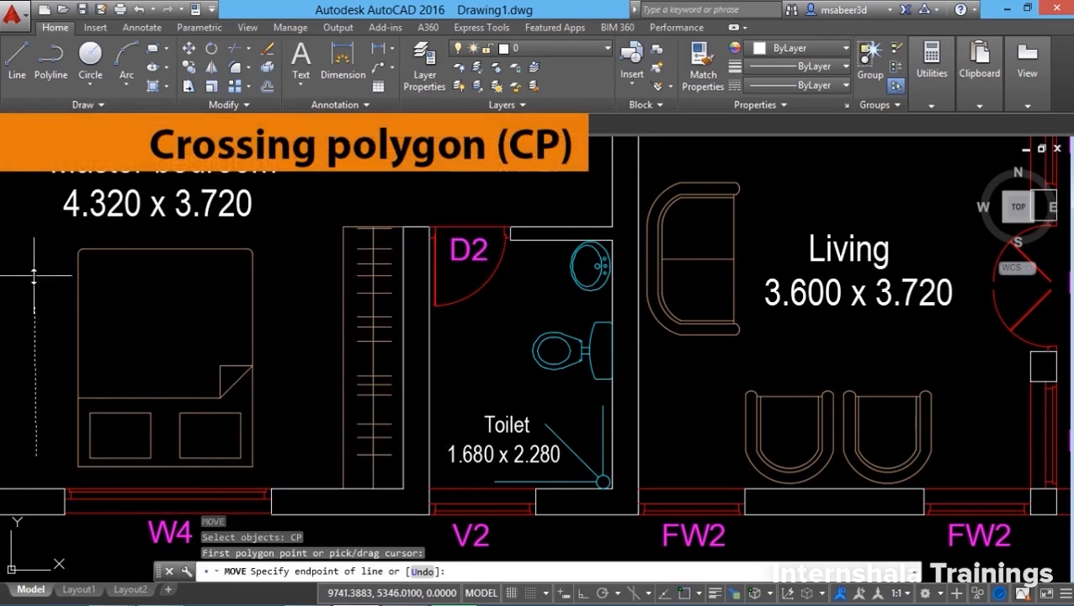
click(35, 276)
click(156, 172)
click(410, 184)
click(547, 305)
click(435, 539)
click(58, 532)
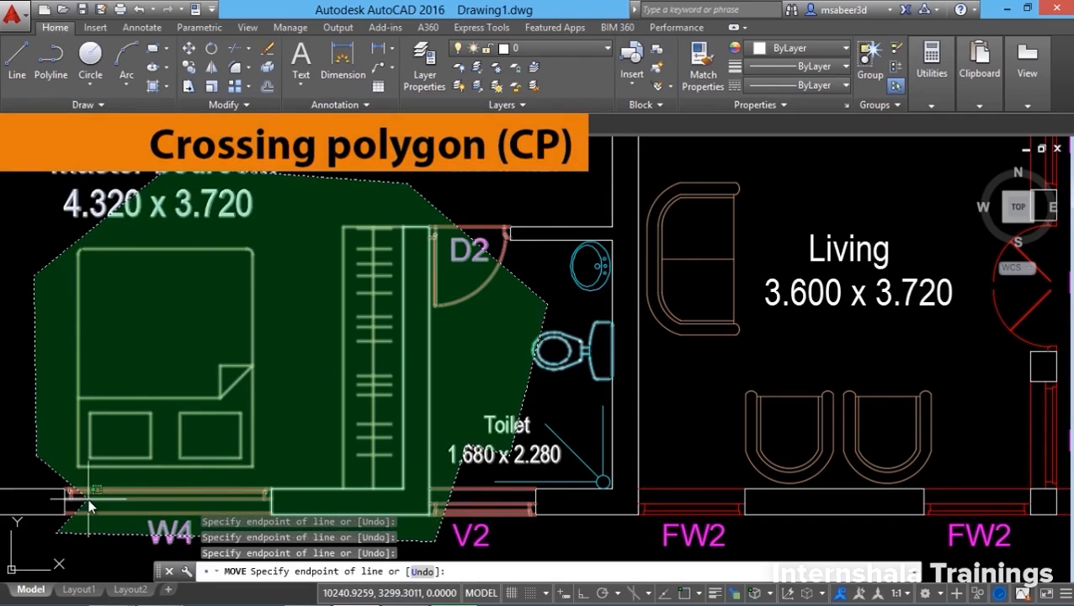
key(Return)
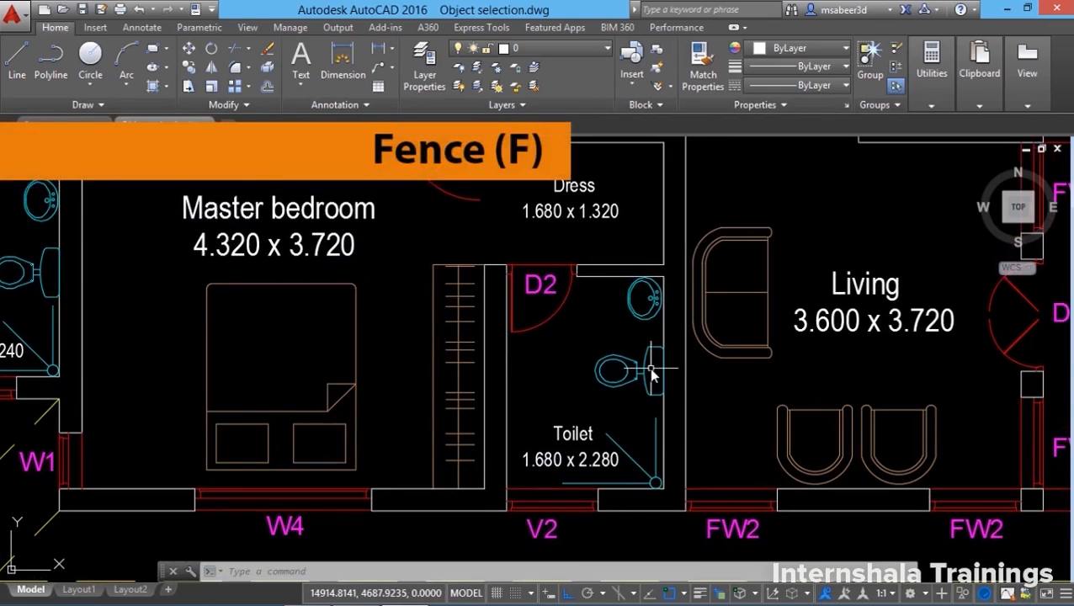
- Select the whole dining table set for Move with a standard window, and cancel the move
middle_drag(678, 339, 623, 437)
mouse_move(647, 349)
middle_down()
mouse_move(594, 402)
mouse_move(557, 468)
middle_up()
middle_drag(527, 374, 522, 514)
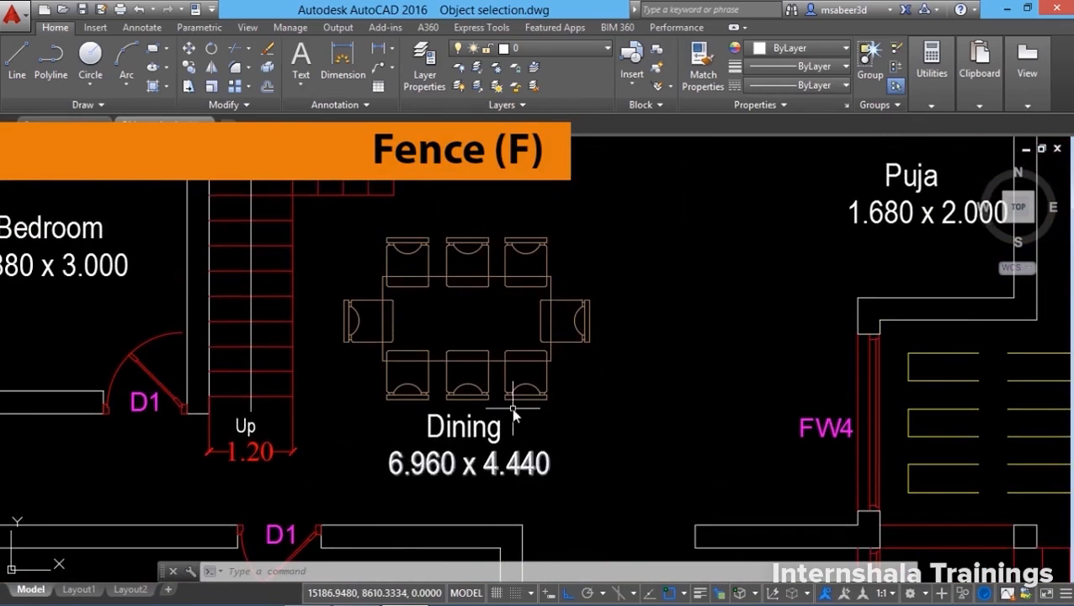
scroll(497, 313, up, 2)
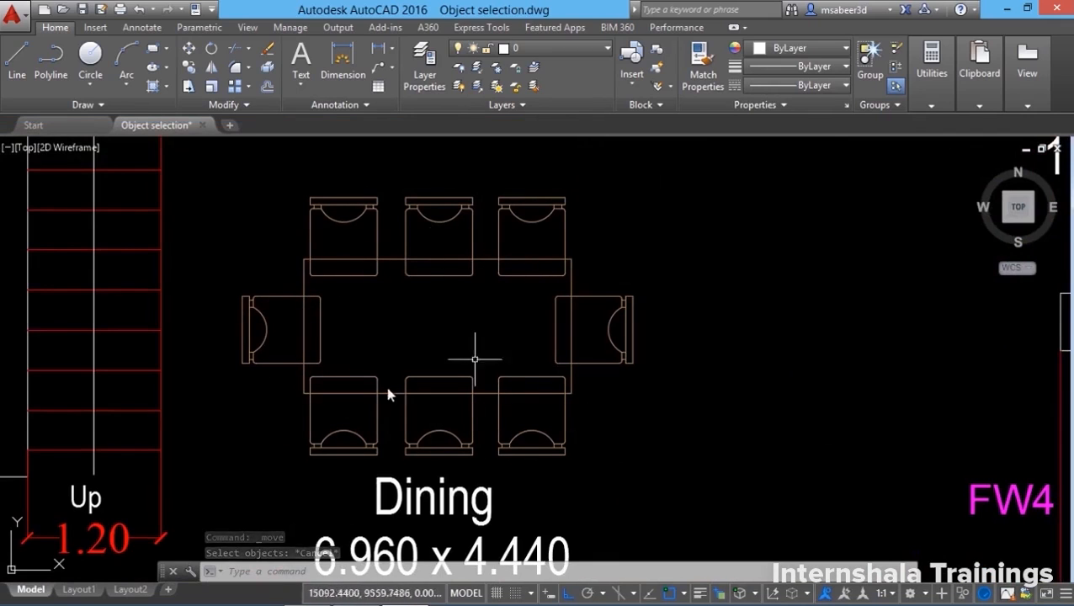
click(189, 48)
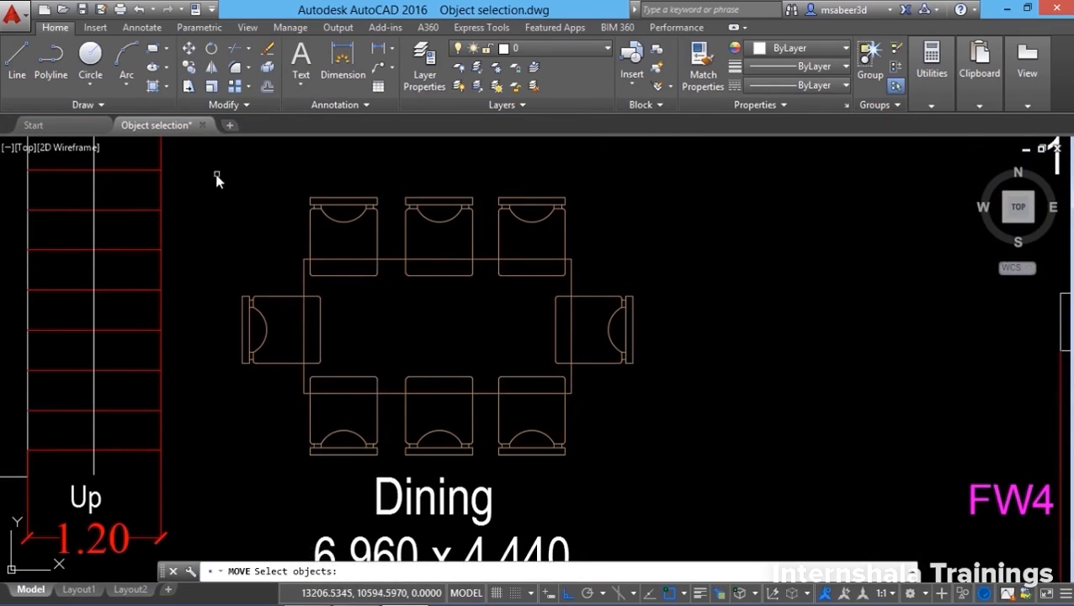
click(206, 154)
click(655, 459)
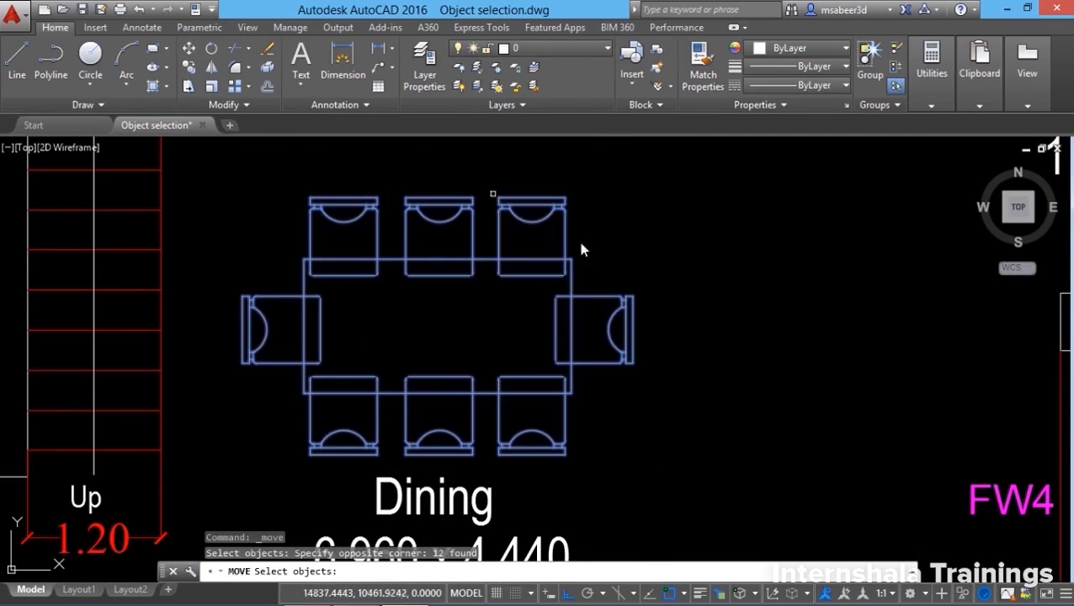
key(Escape)
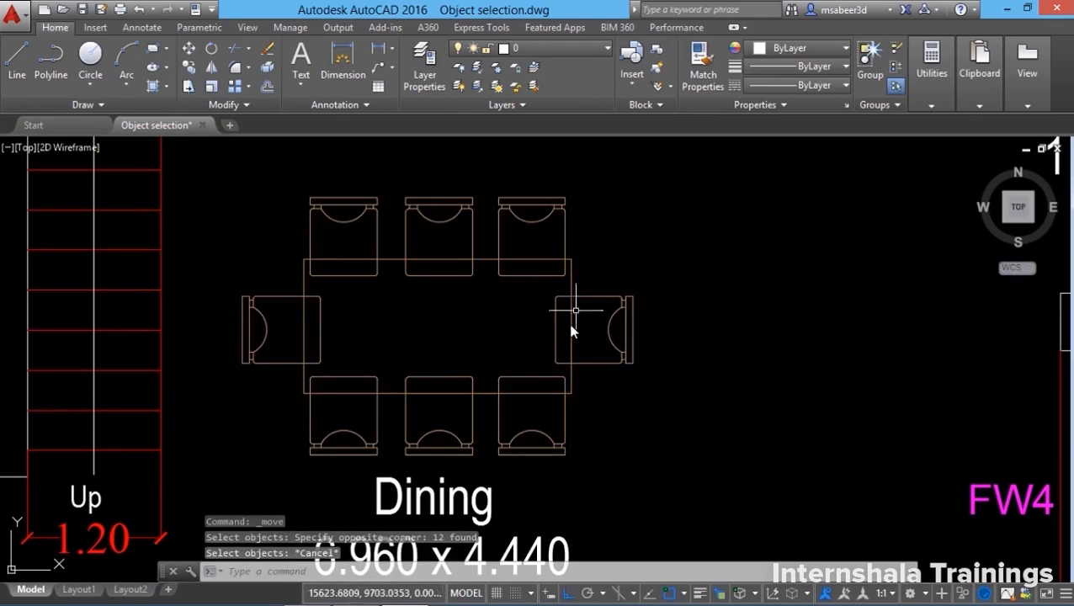
- Select only the eight dining chairs for Move with a Fence line passing through the chairs around the table
click(188, 48)
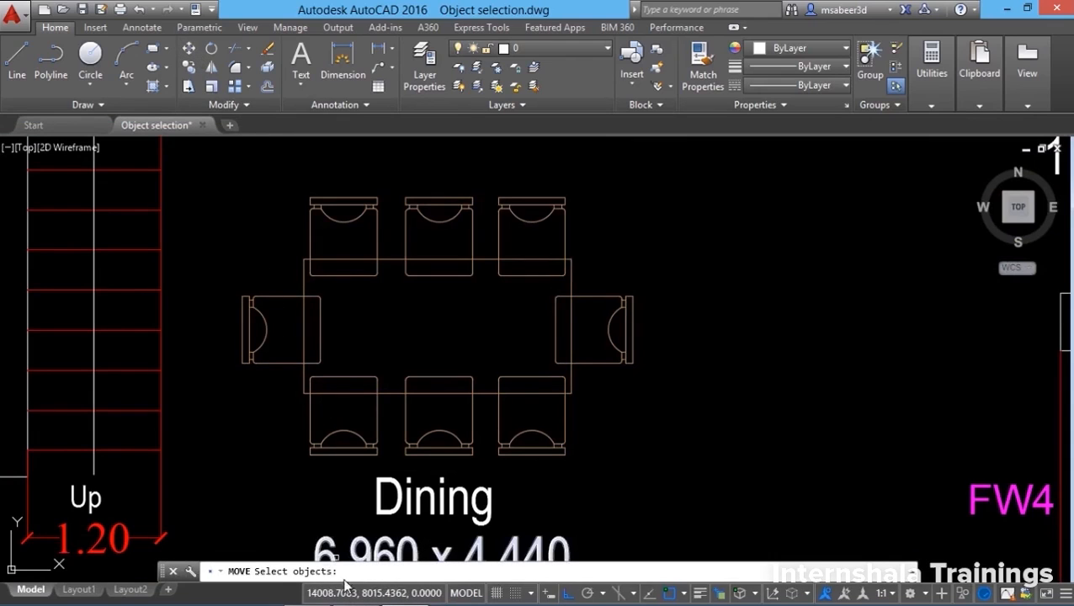
text(f)
key(Return)
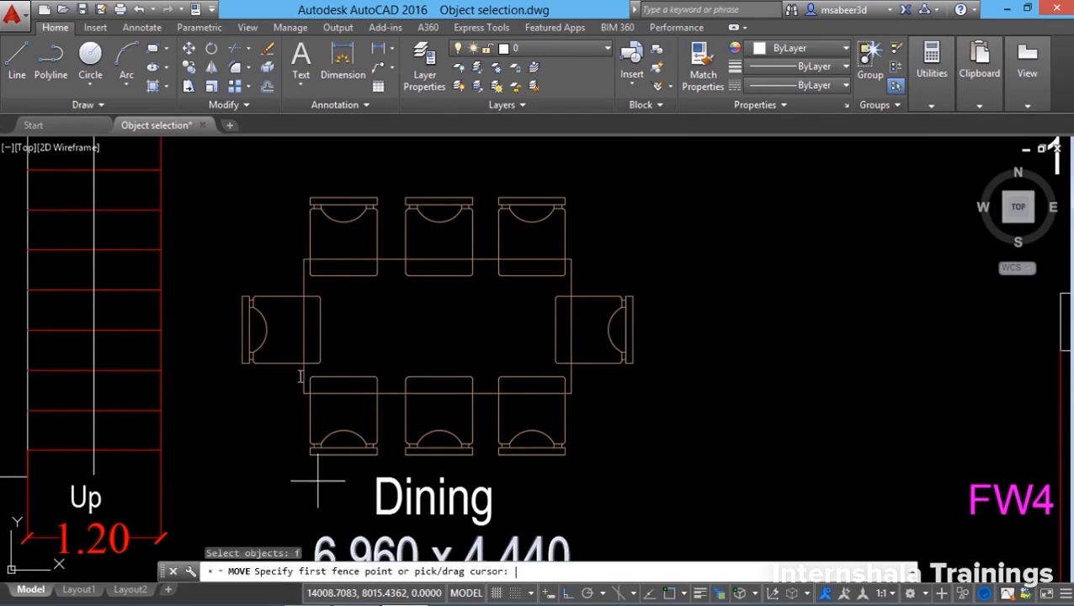
click(277, 236)
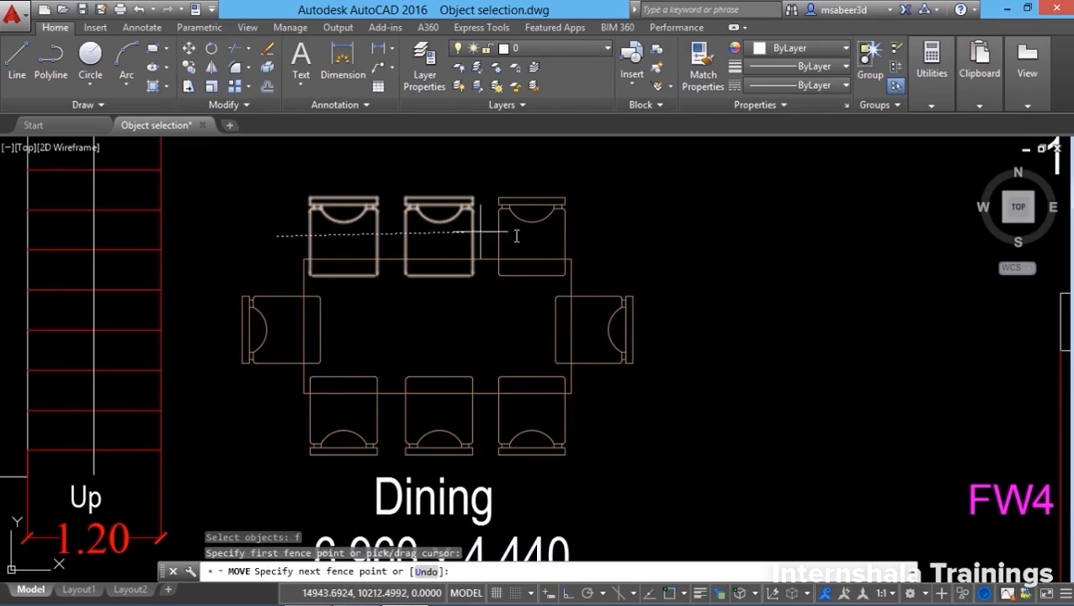
click(584, 232)
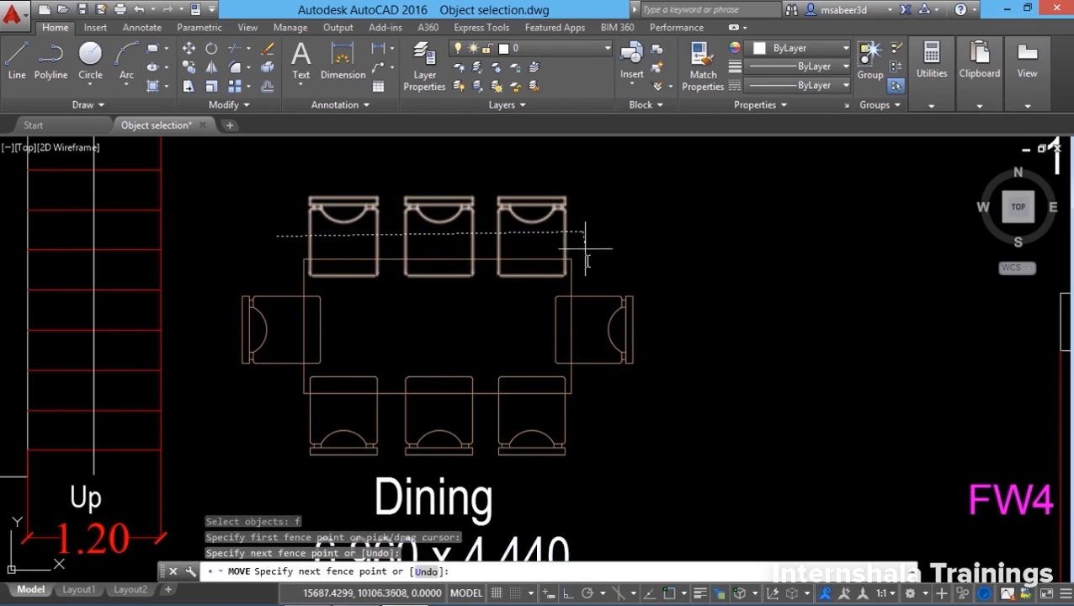
click(595, 408)
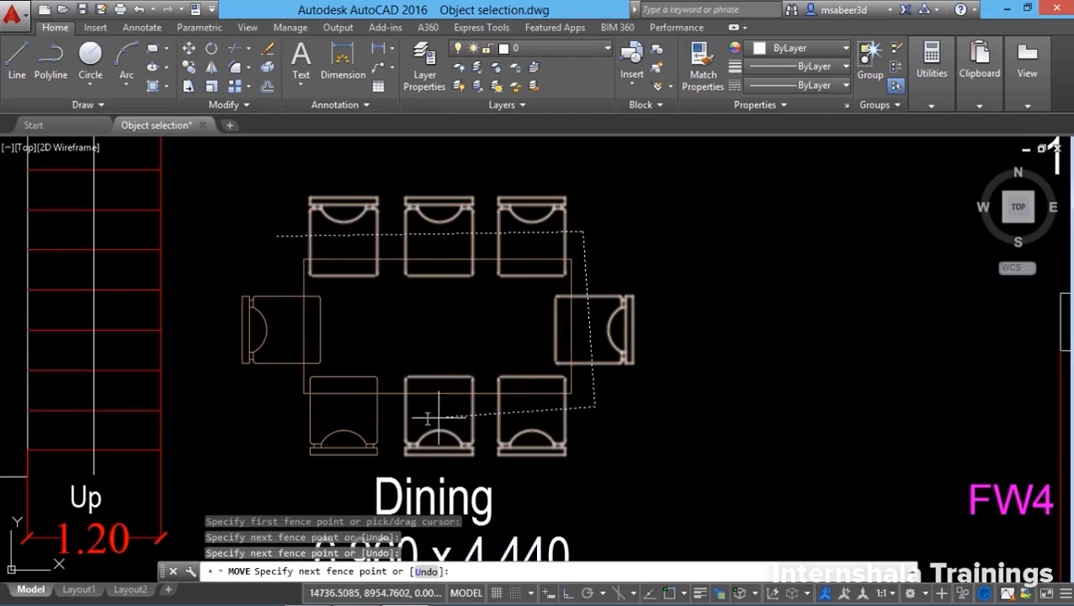
click(282, 417)
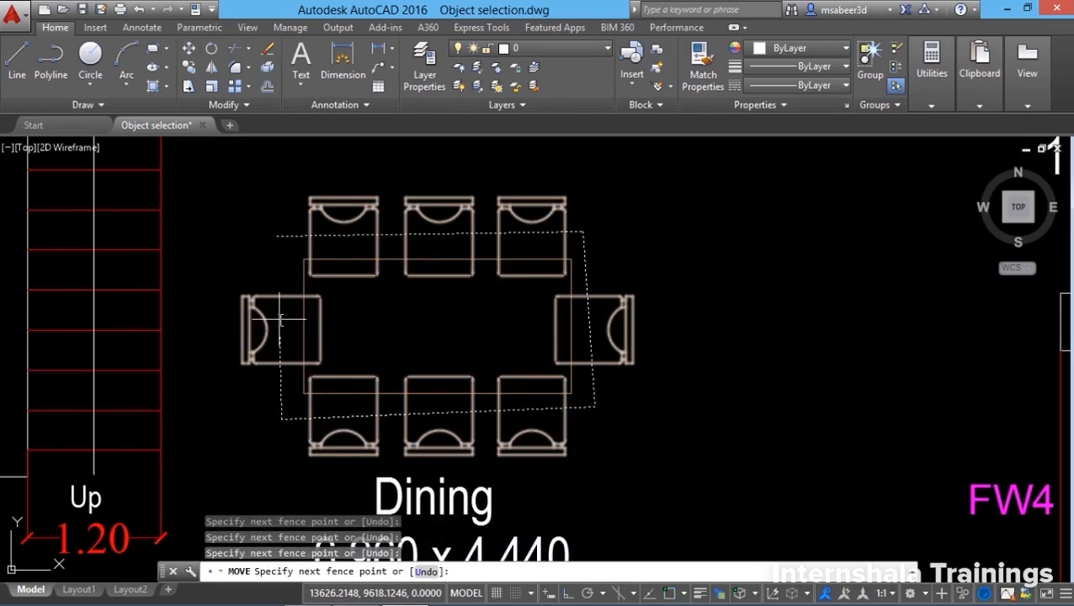
key(Return)
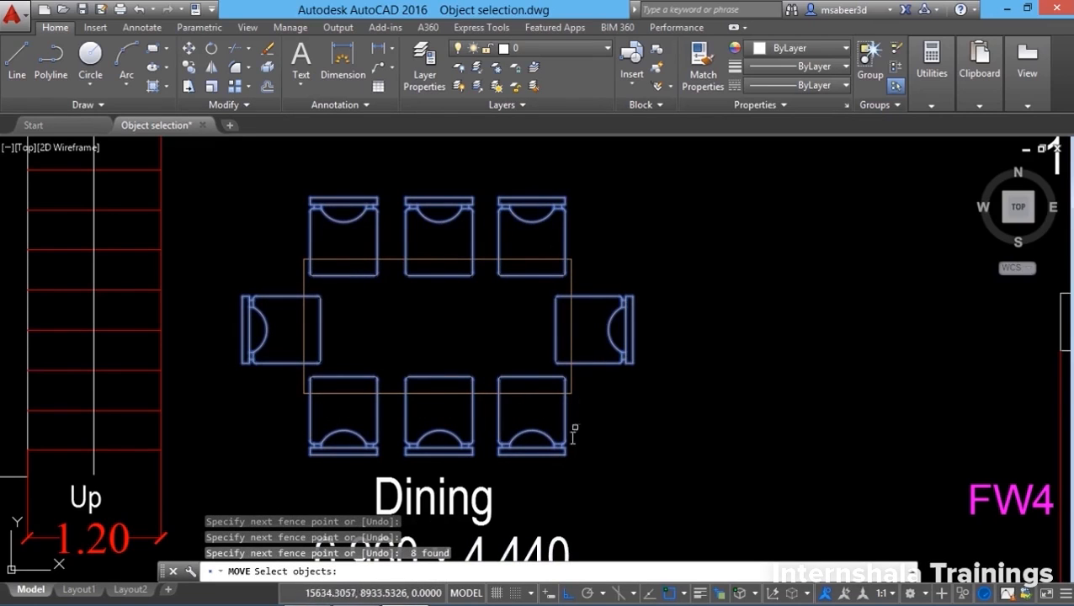
- Move the selected dining chairs horizontally to the right, away from the table
key(Return)
click(429, 322)
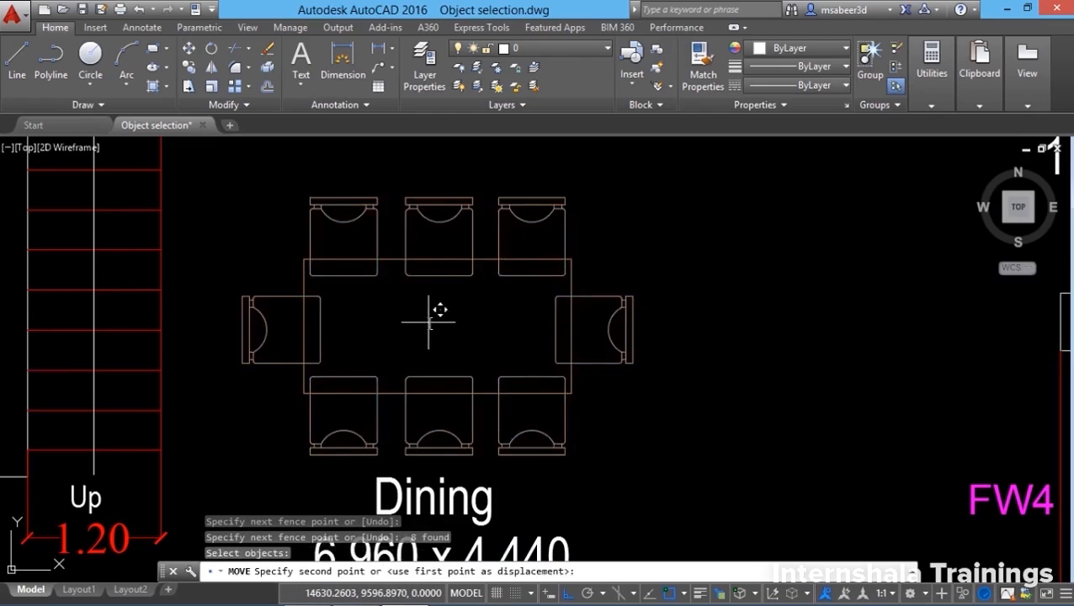
click(788, 322)
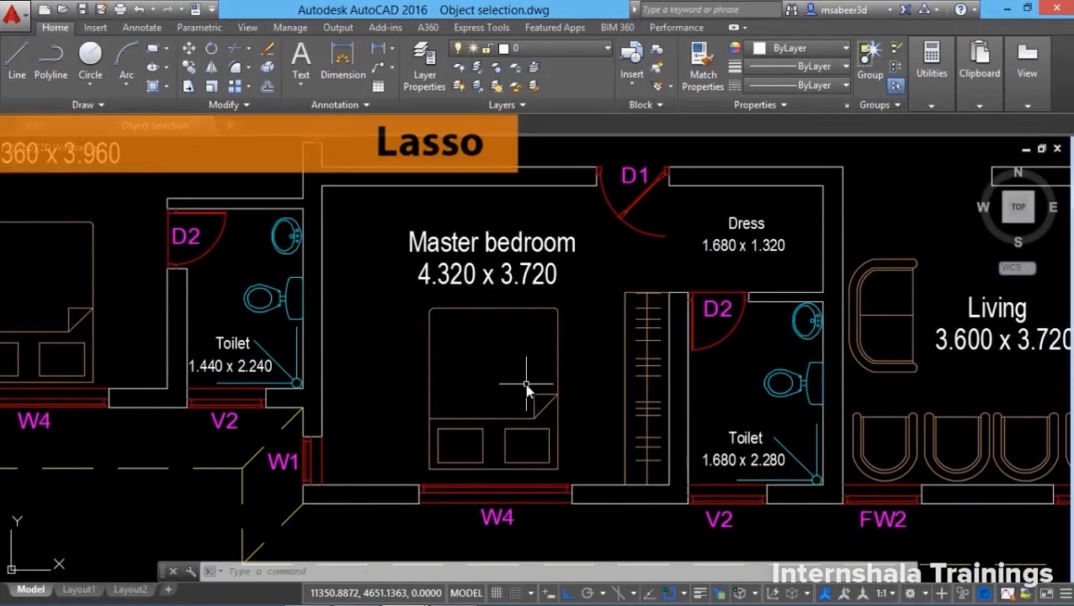
- Pick the bed on its own, clear it, select the master bedroom and toilet objects with a crossing lasso, and clear the selection
click(428, 369)
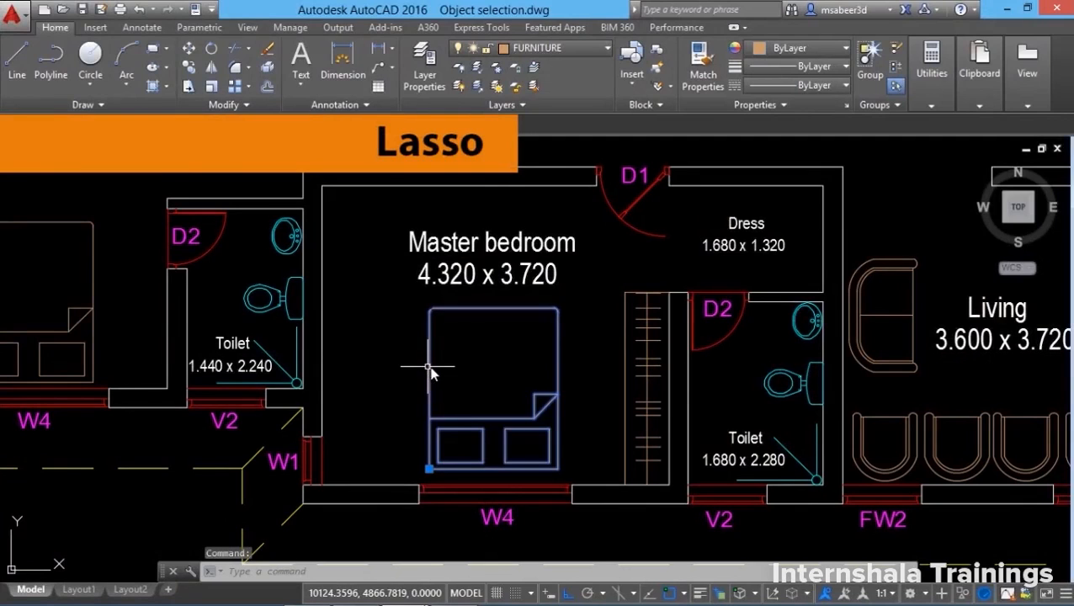
key(Escape)
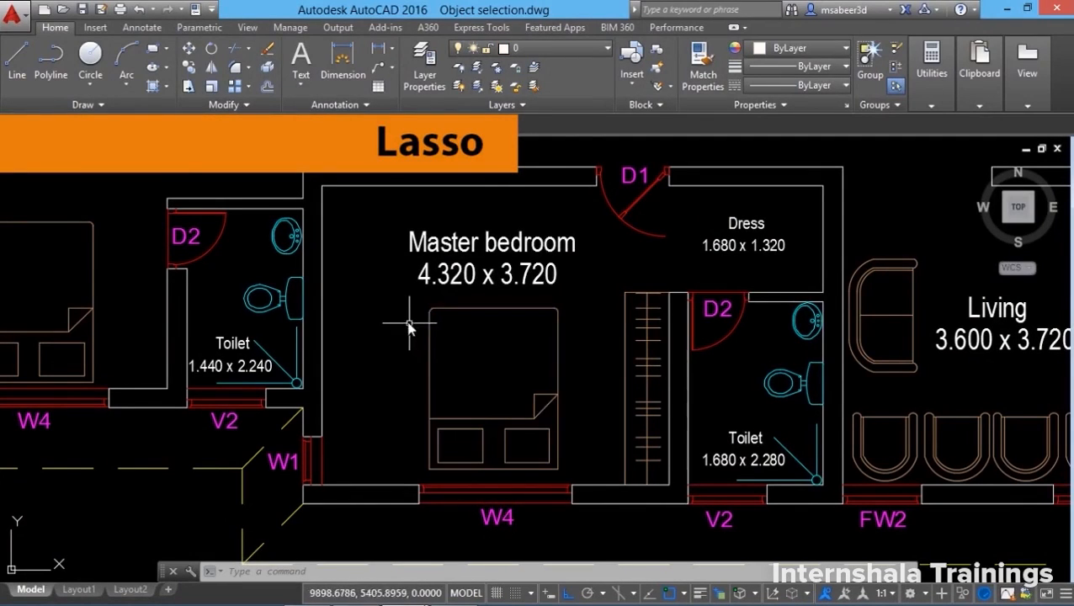
mouse_move(346, 281)
mouse_down()
mouse_move(360, 240)
mouse_move(399, 220)
mouse_move(546, 208)
mouse_move(637, 253)
mouse_move(686, 302)
mouse_move(703, 386)
mouse_move(505, 551)
mouse_move(353, 505)
mouse_move(338, 311)
mouse_move(366, 295)
mouse_move(352, 292)
mouse_up()
key(Escape)
mouse_move(600, 225)
mouse_down()
mouse_move(546, 203)
mouse_move(393, 213)
mouse_move(354, 257)
mouse_move(353, 451)
mouse_move(418, 500)
mouse_move(539, 547)
mouse_move(721, 542)
mouse_move(776, 429)
mouse_move(683, 253)
mouse_move(633, 246)
mouse_up()
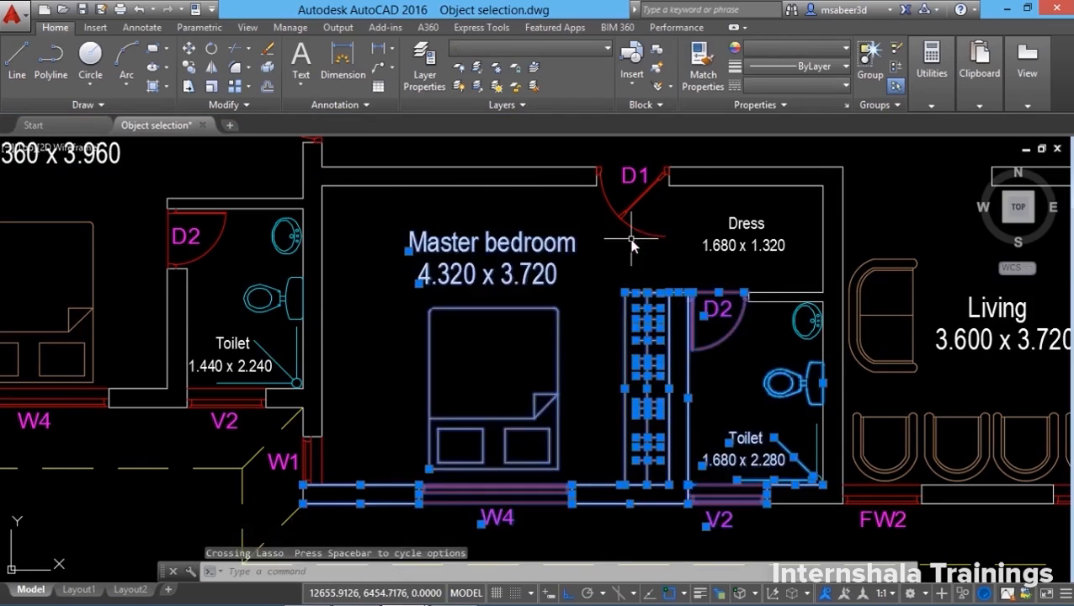
key(Escape)
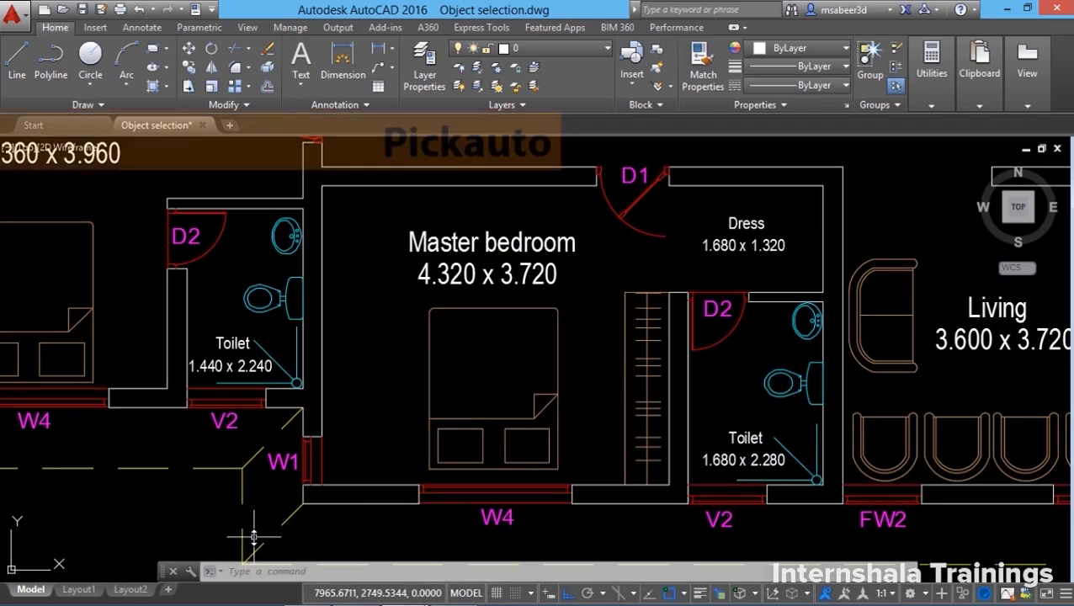
- Set the PICKAUTO variable to 1 and draw a two-point rectangular selection from the master bedroom's upper-left area
text(pick)
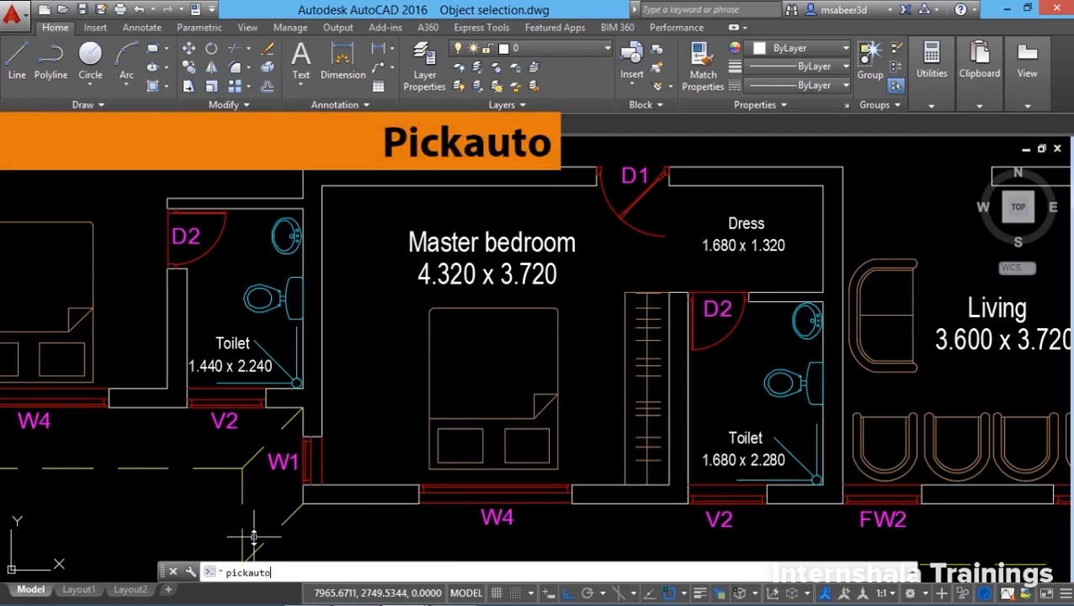
text(auto)
key(Return)
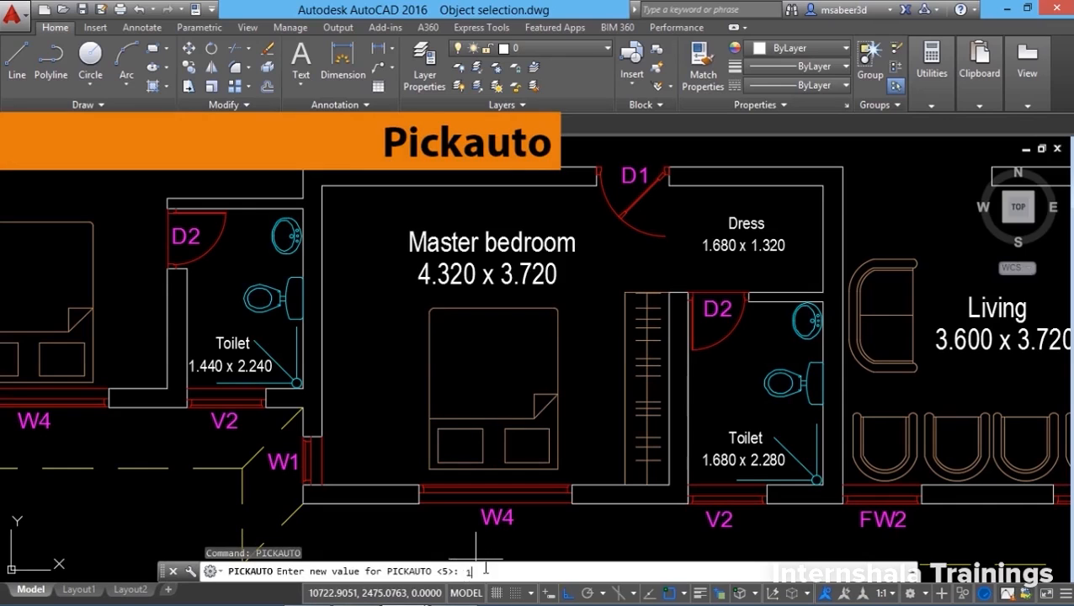
key(Return)
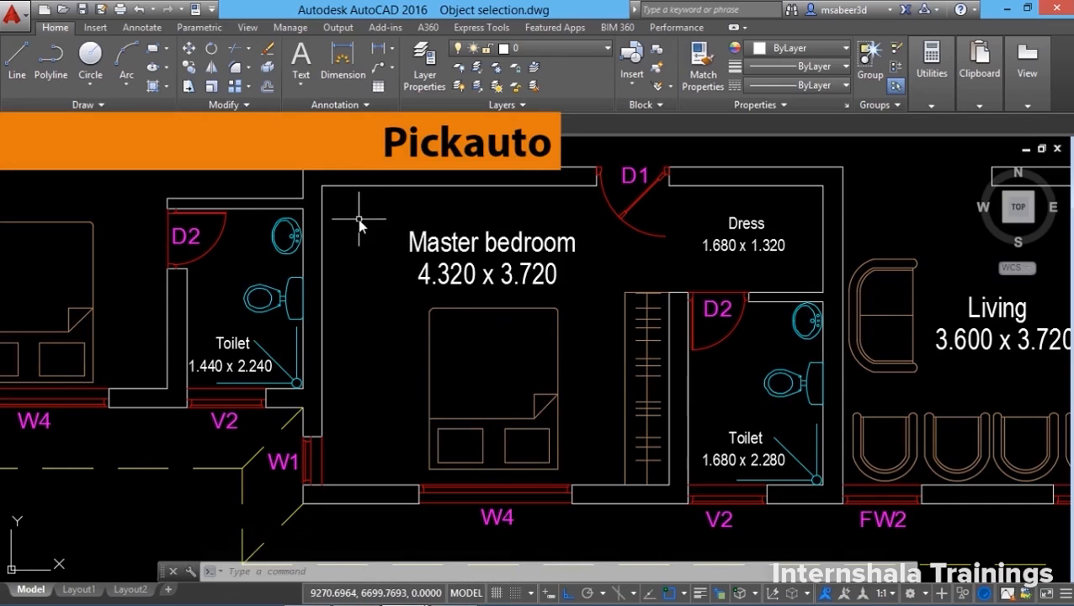
click(360, 223)
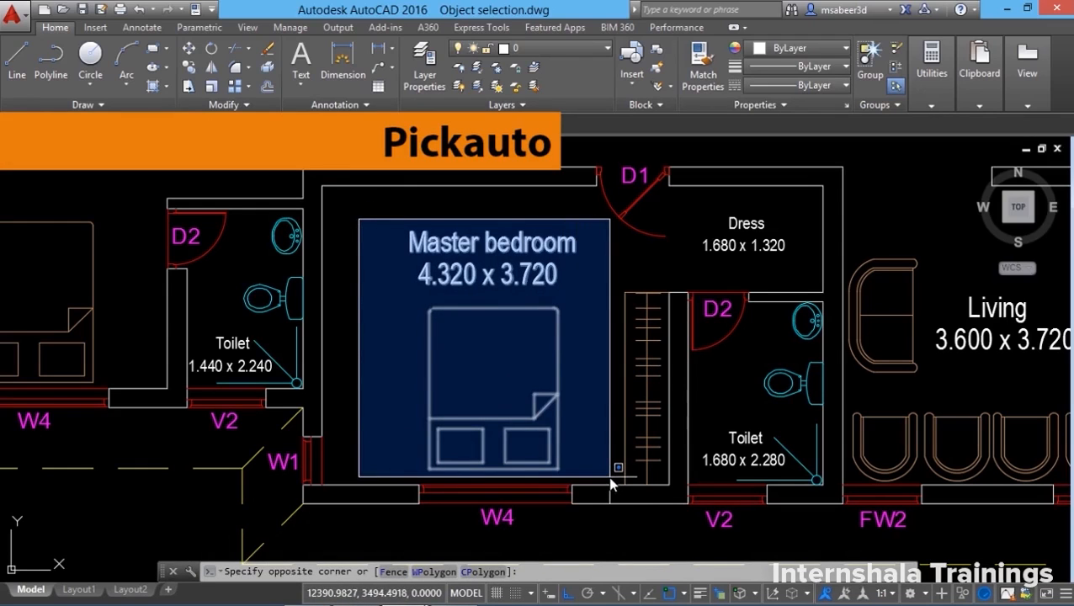
click(161, 465)
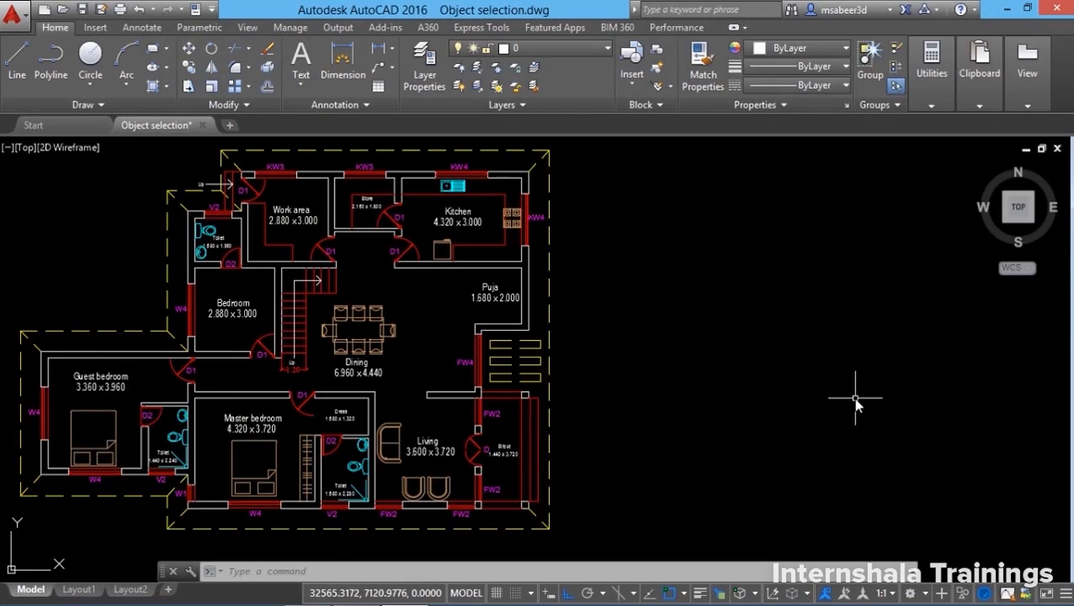
- Select every object in the floor plan for Copy with the ALL option
click(189, 66)
key(Escape)
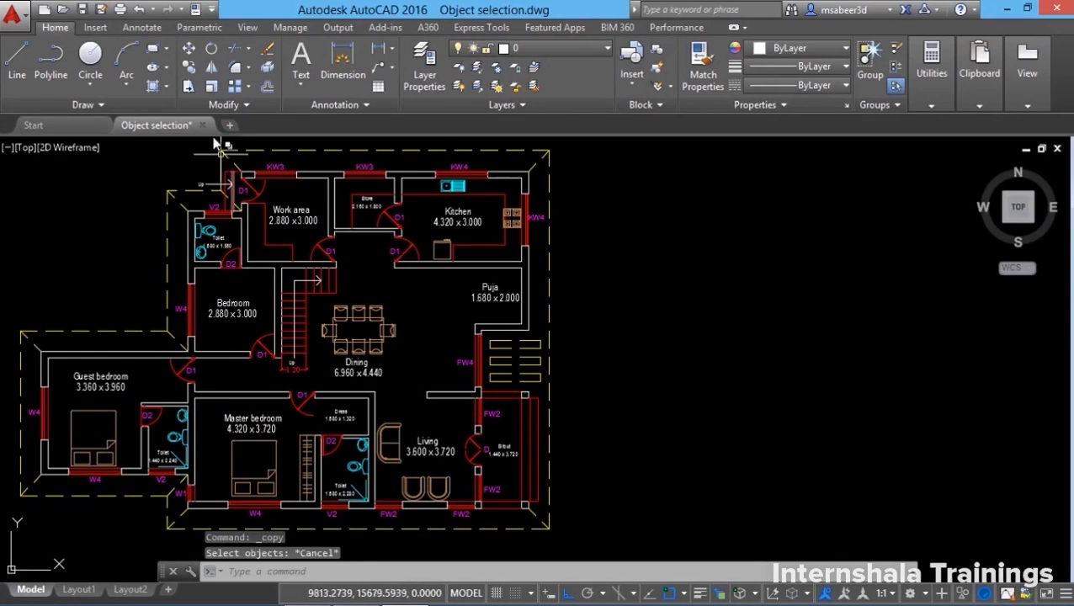
click(190, 72)
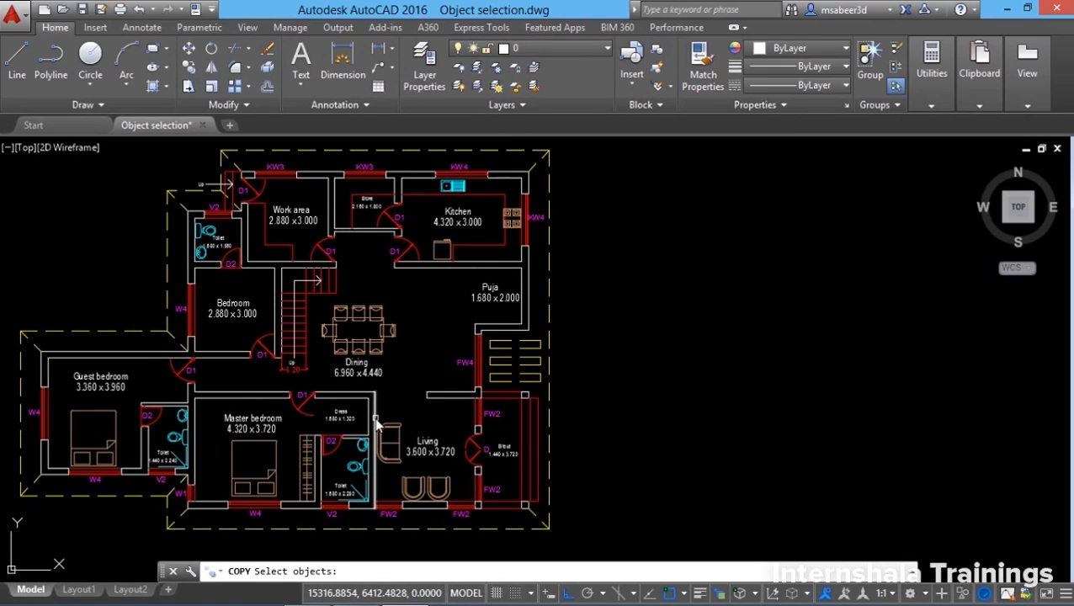
text(ALL)
key(Return)
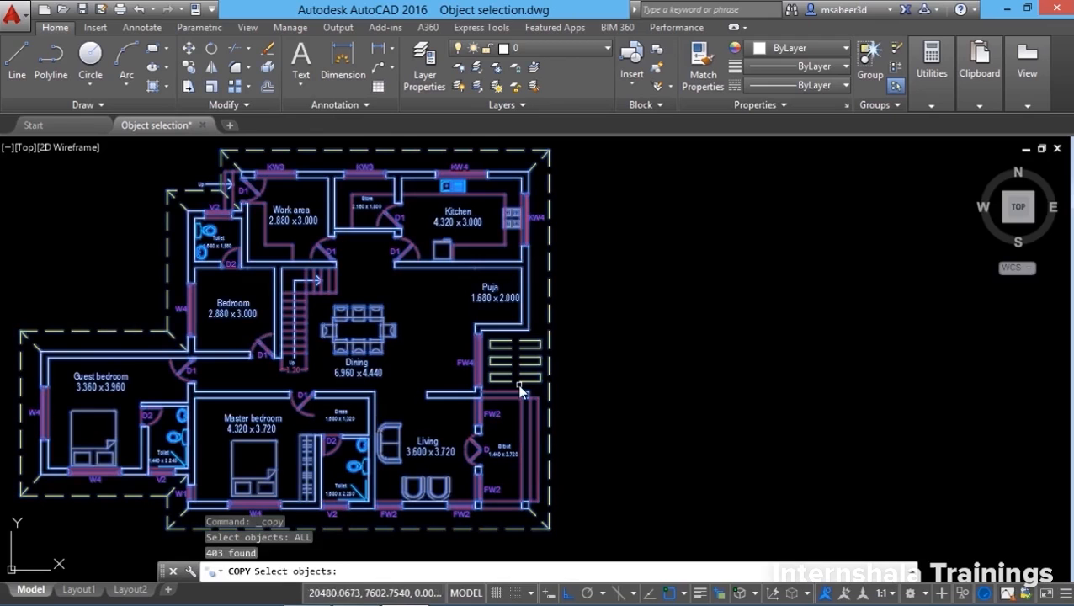
key(Return)
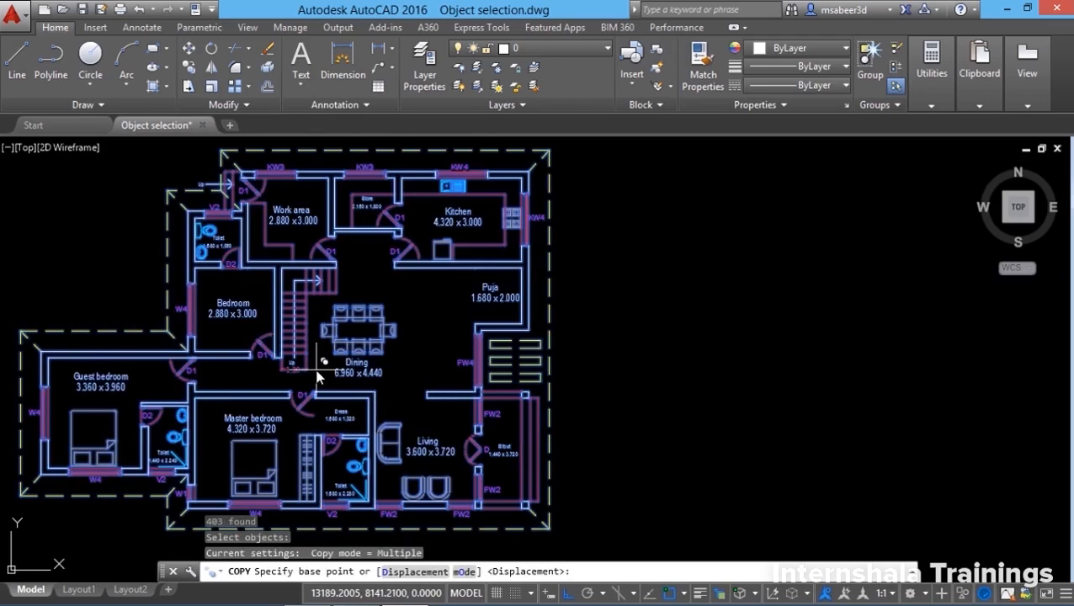
- Place one copy of the entire floor plan to the right of the original and finish copying
click(321, 365)
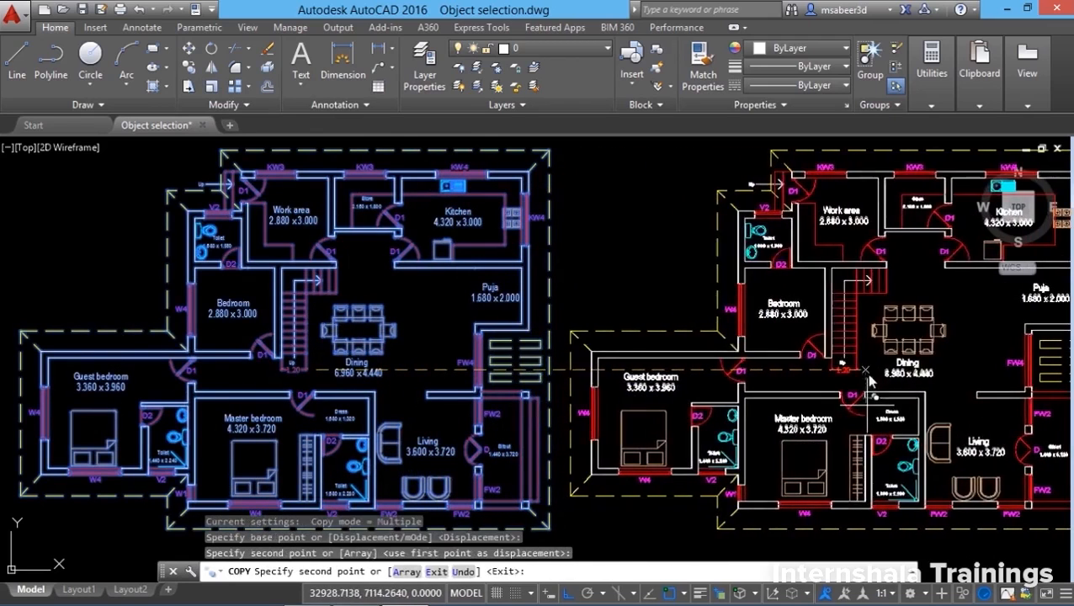
click(872, 404)
key(Return)
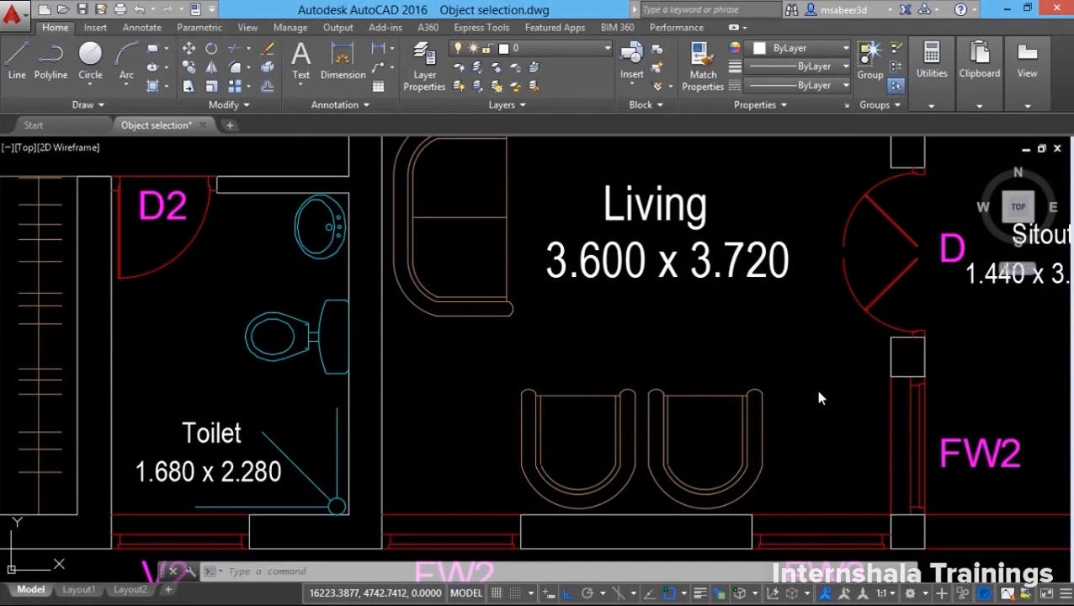
- Copy the right-hand living room chair once, placing the copy directly beside it towards the FW2 window
scroll(743, 402, up, 2)
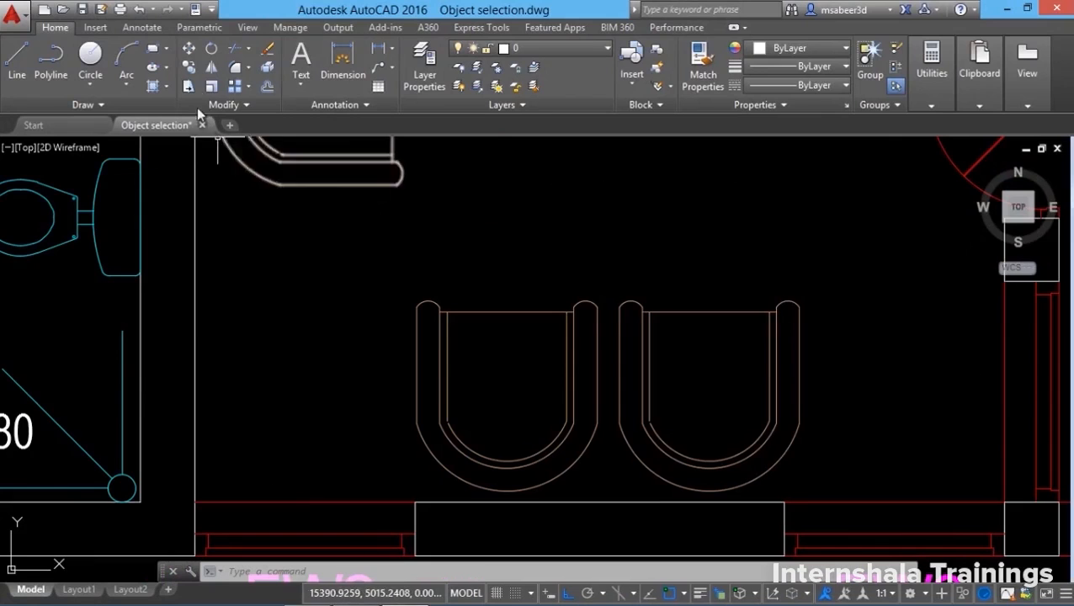
click(189, 68)
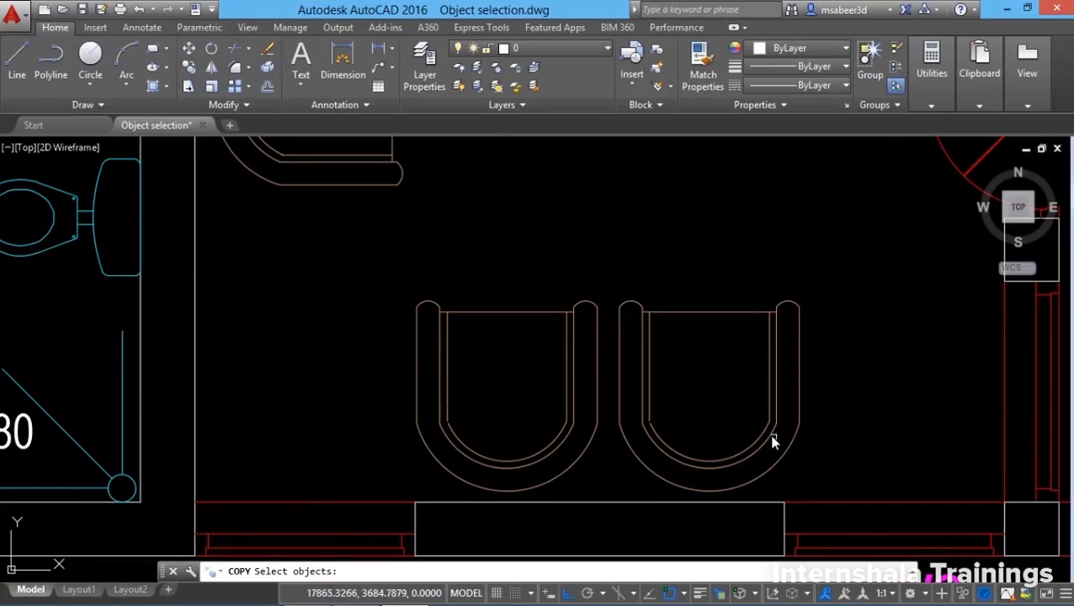
click(659, 433)
click(642, 450)
key(Return)
click(620, 425)
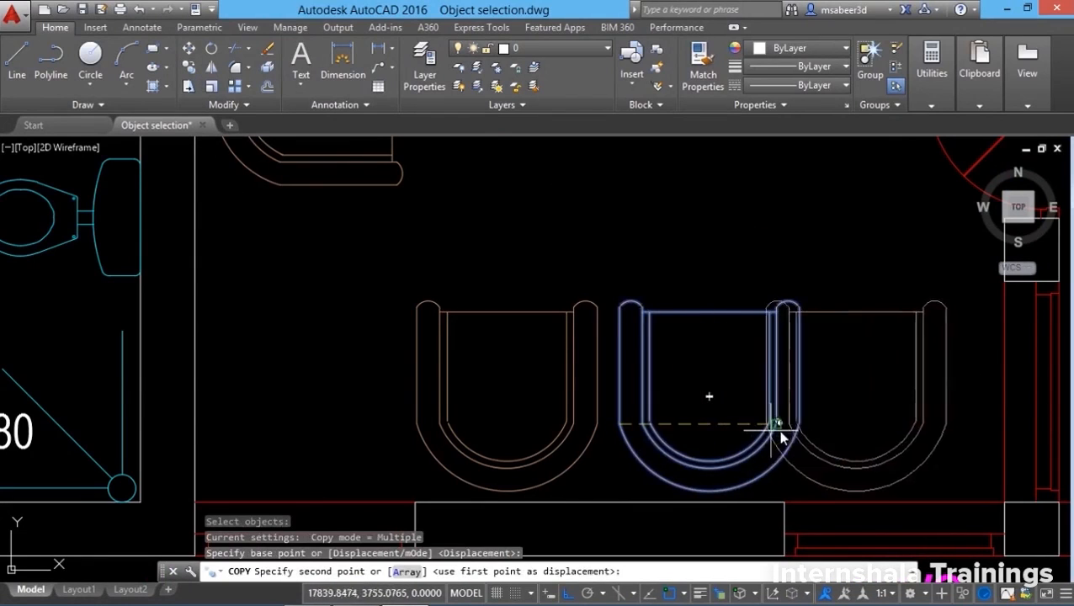
click(827, 427)
key(Escape)
scroll(732, 456, down, 4)
scroll(734, 457, up, 2)
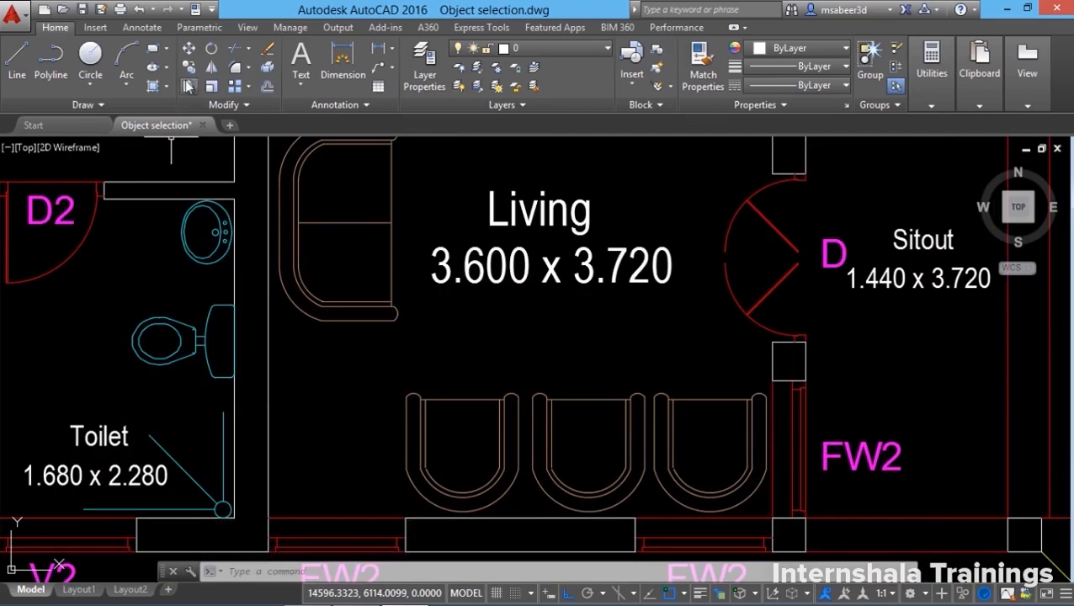
- Move the most recently created chair slightly upward, selecting it with the Last (L) option
click(188, 49)
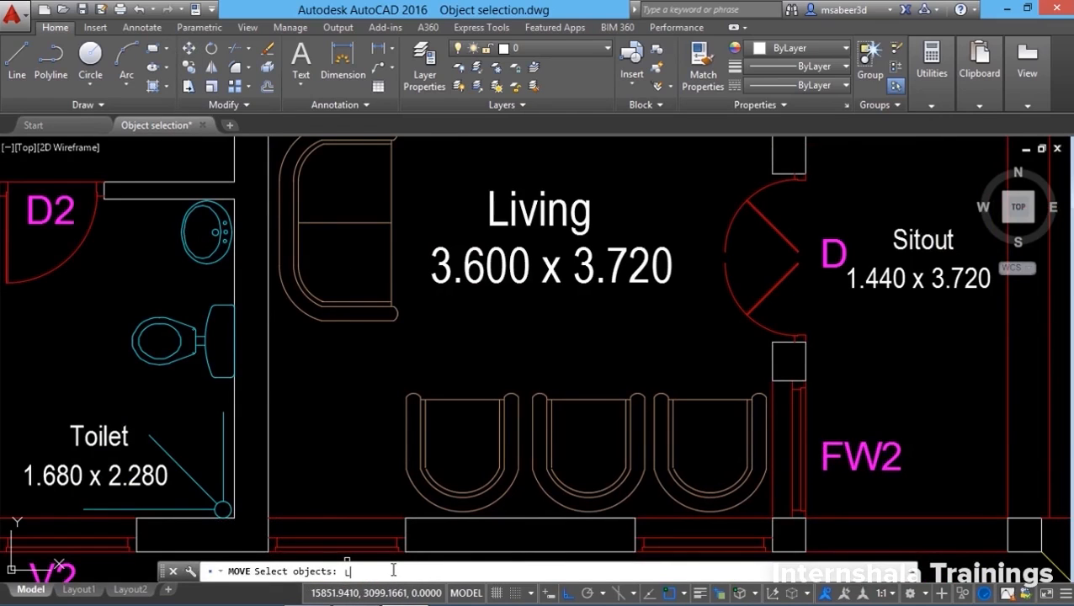
text(L)
key(Return)
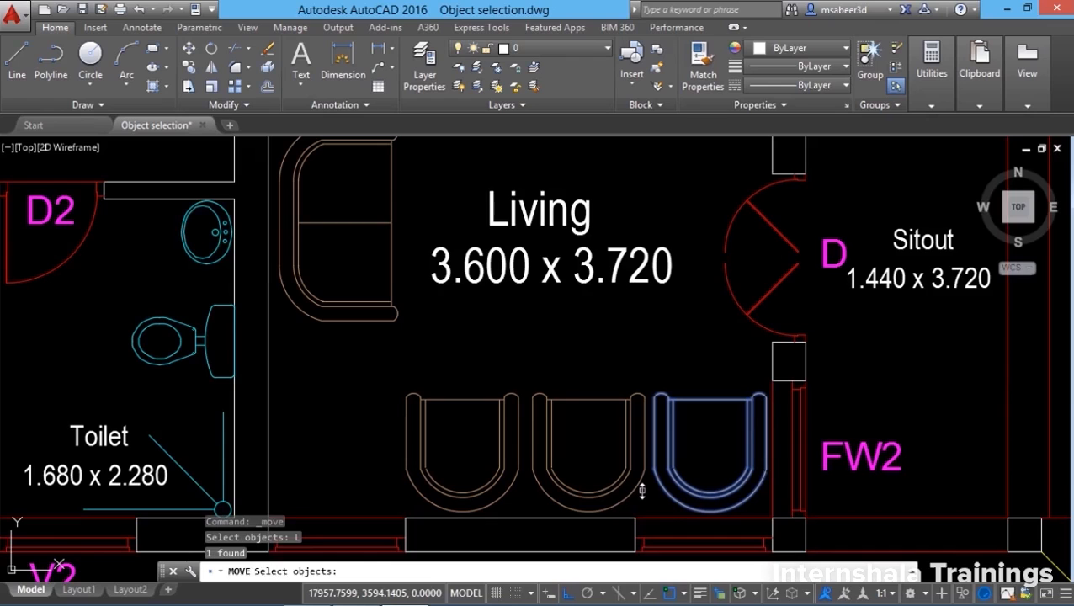
key(Return)
click(720, 448)
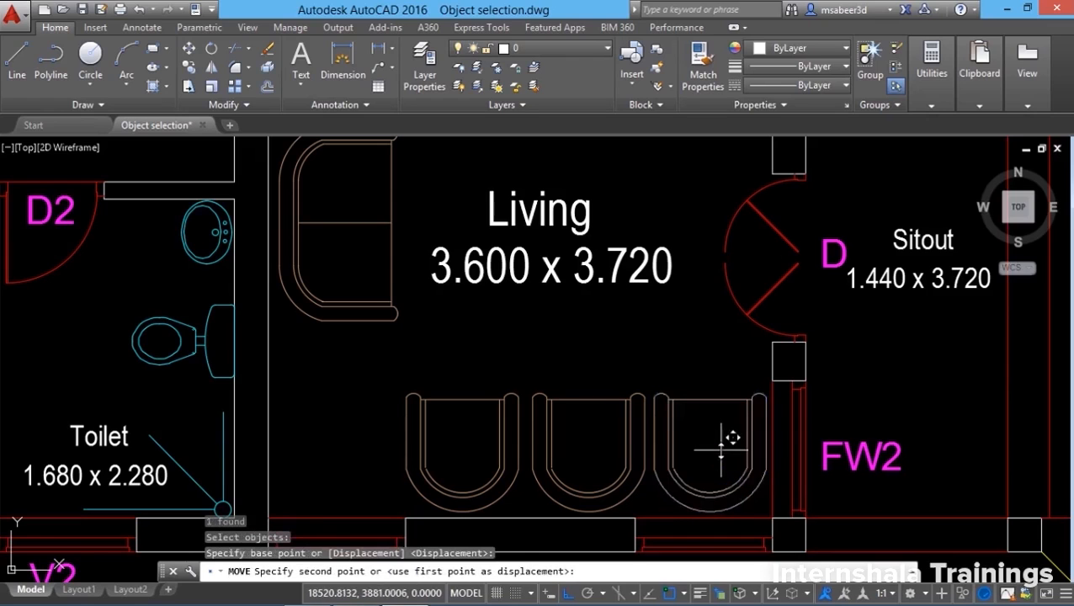
click(720, 410)
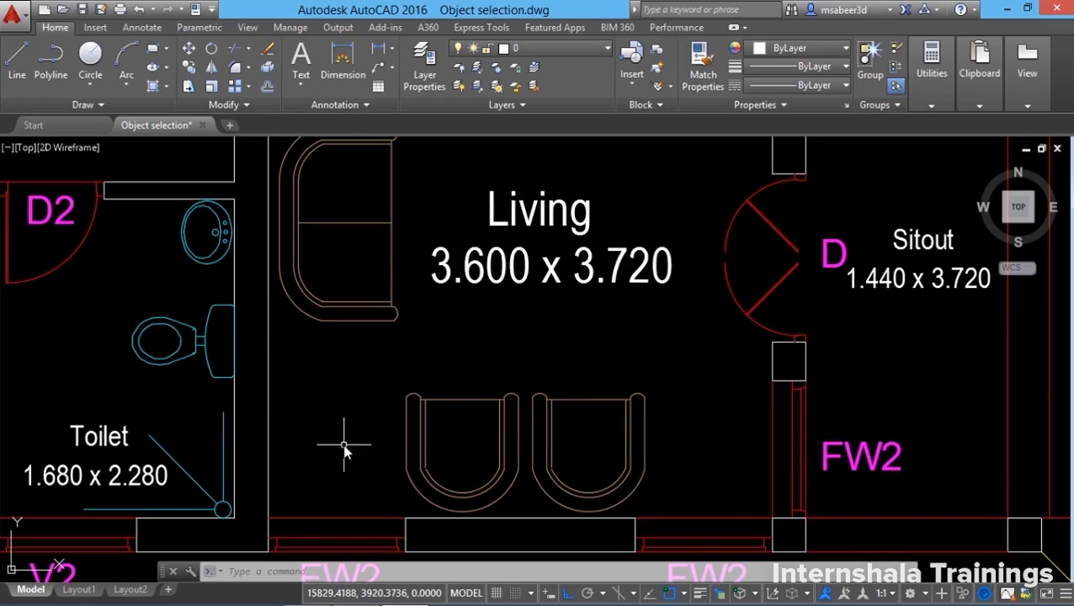
- Move both living room chairs horizontally towards the toilet wall, selecting them with a window
click(190, 49)
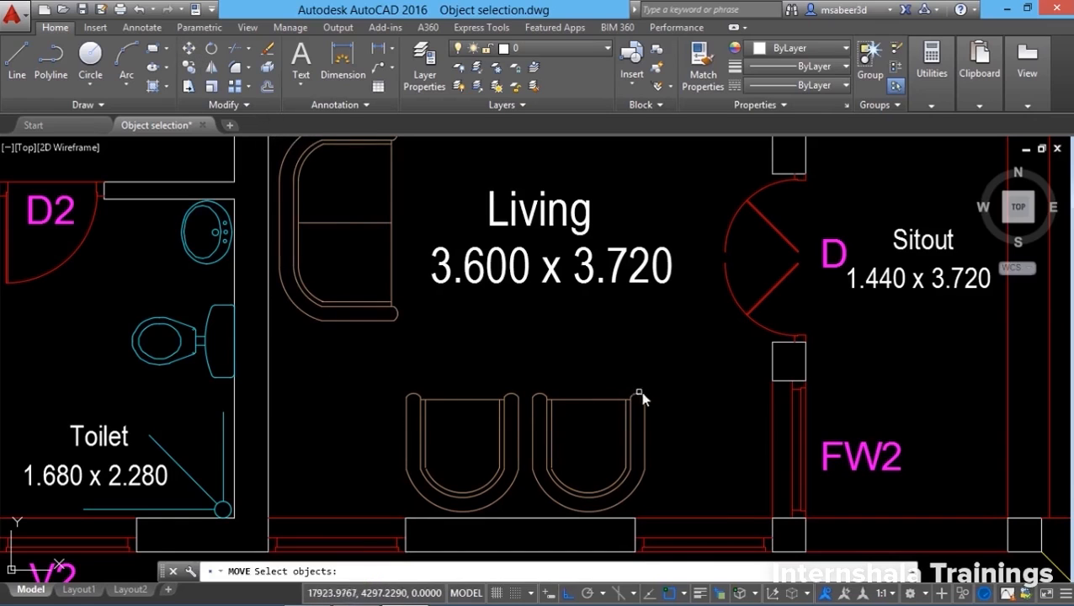
click(362, 345)
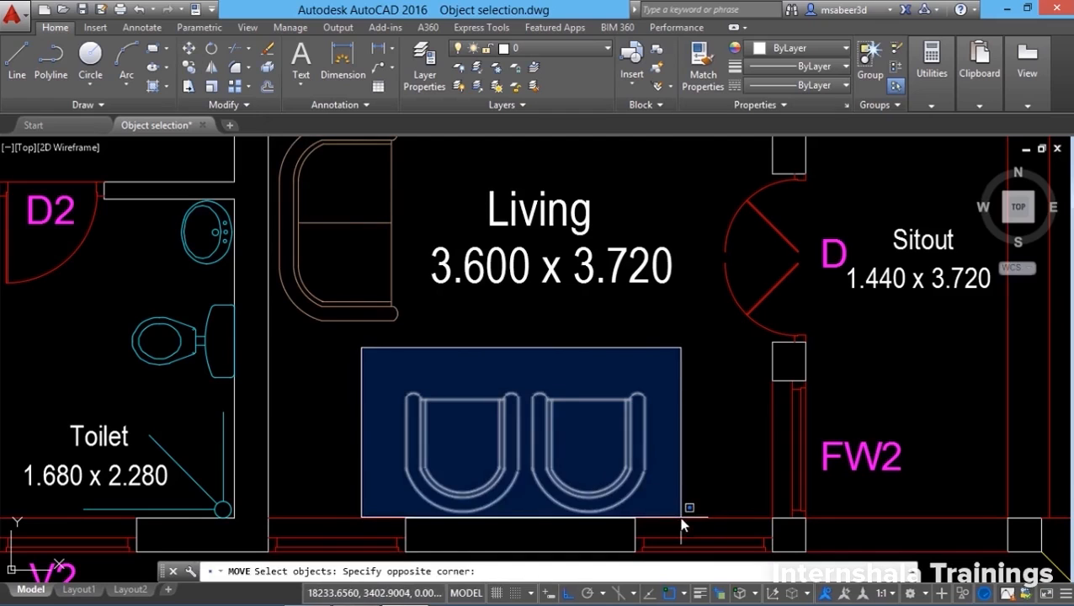
click(688, 512)
key(Return)
click(536, 364)
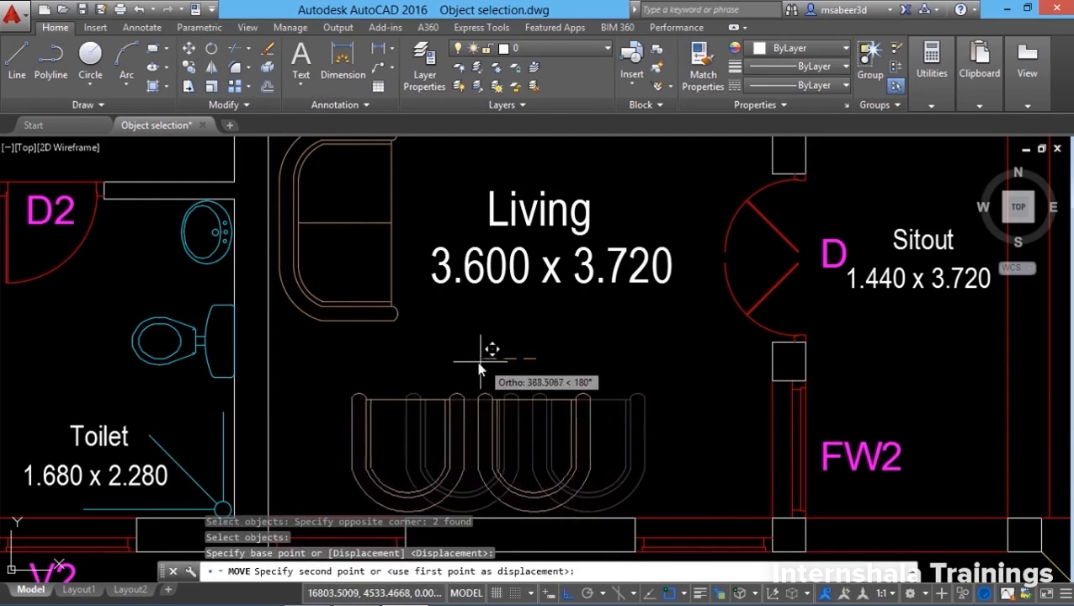
click(416, 370)
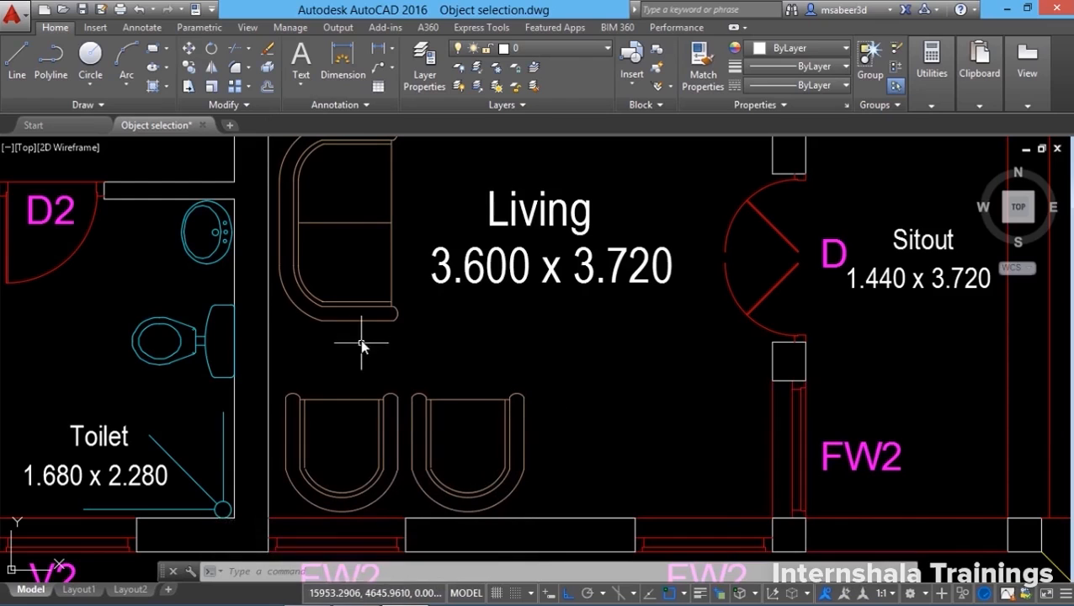
- Copy the two chairs to the right with the Previous (P) selection option, forming a row of four along the wall
click(189, 68)
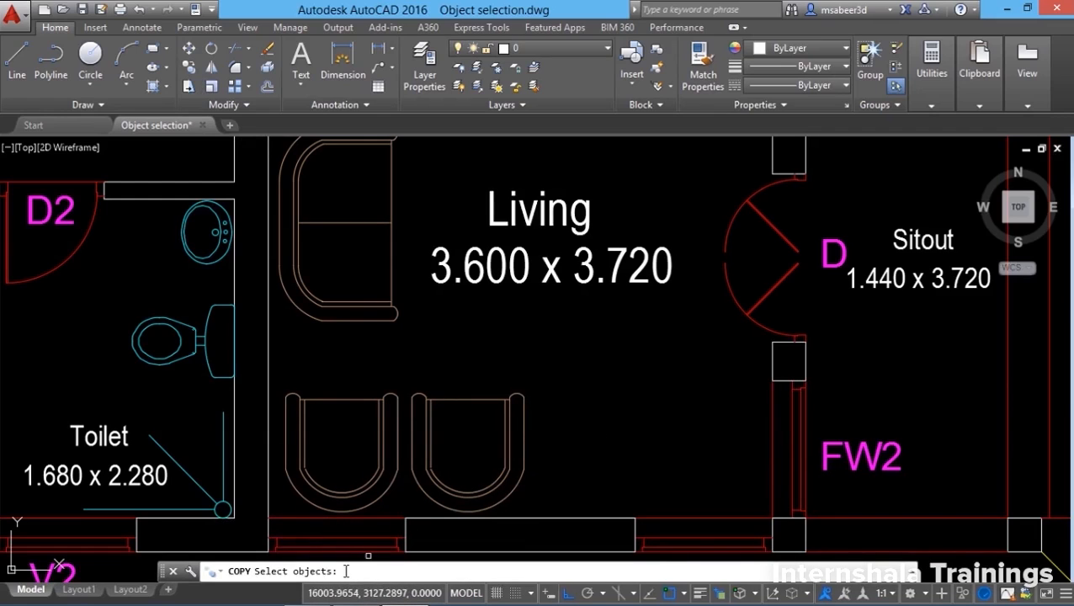
text(P)
key(Return)
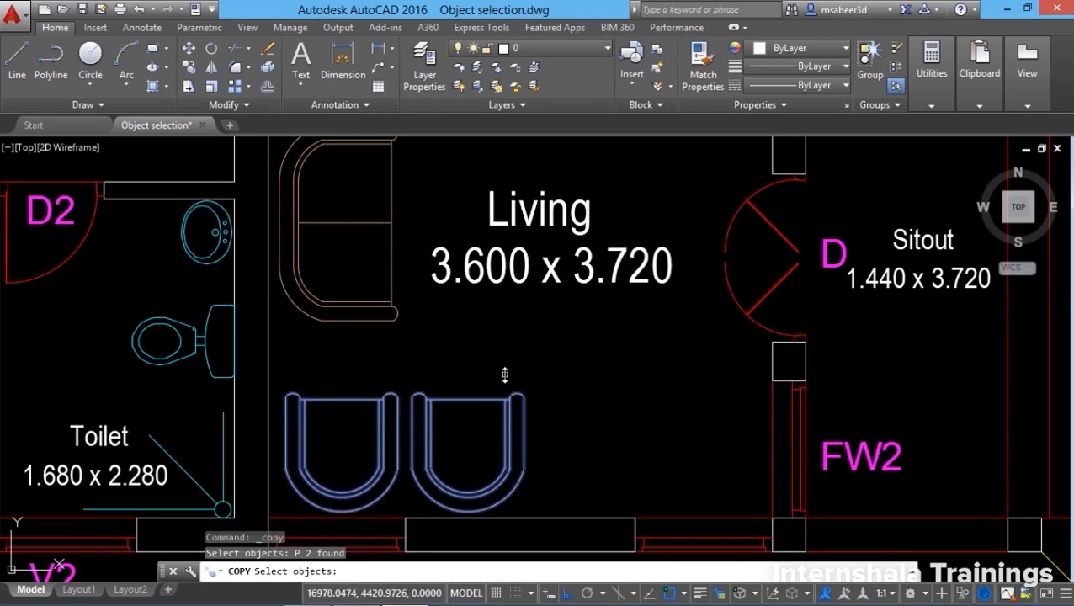
key(Return)
click(397, 364)
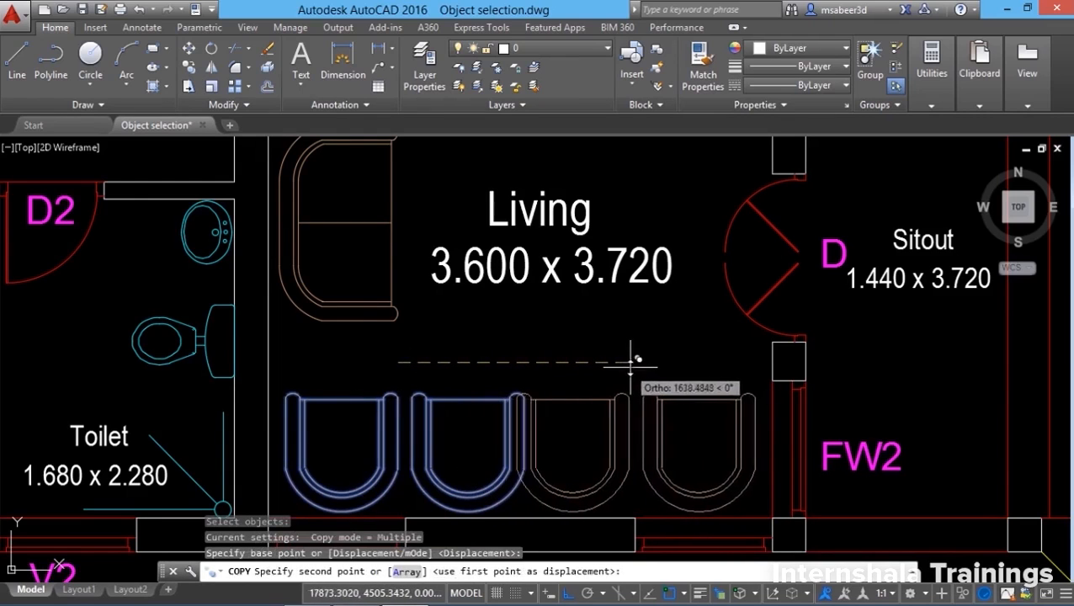
click(644, 319)
key(Escape)
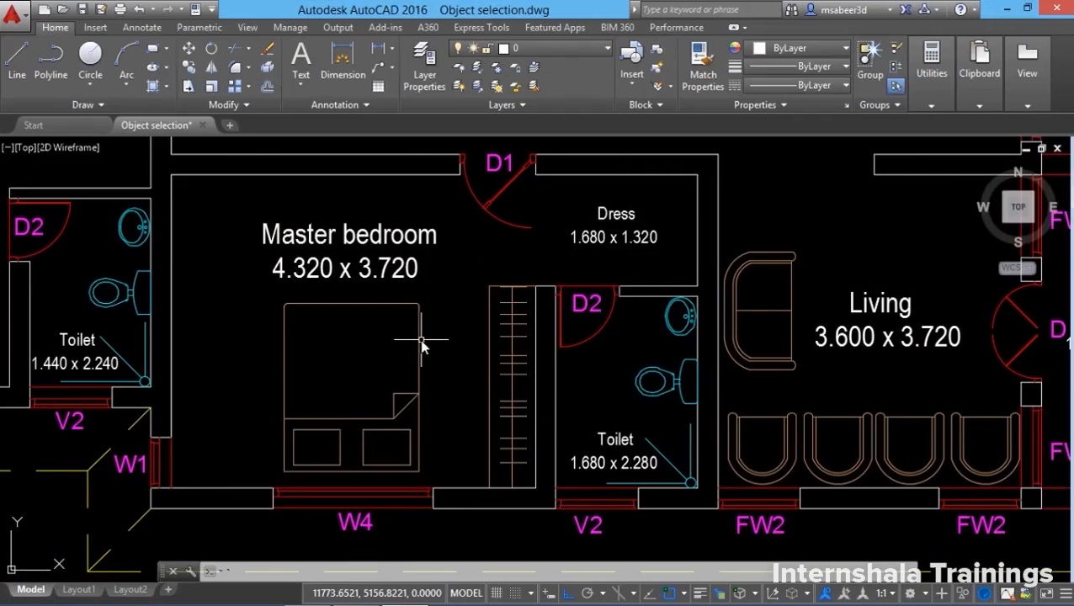
- Start Copy and window-select the objects of the master bedroom, dress area and adjoining toilet
click(188, 67)
click(181, 189)
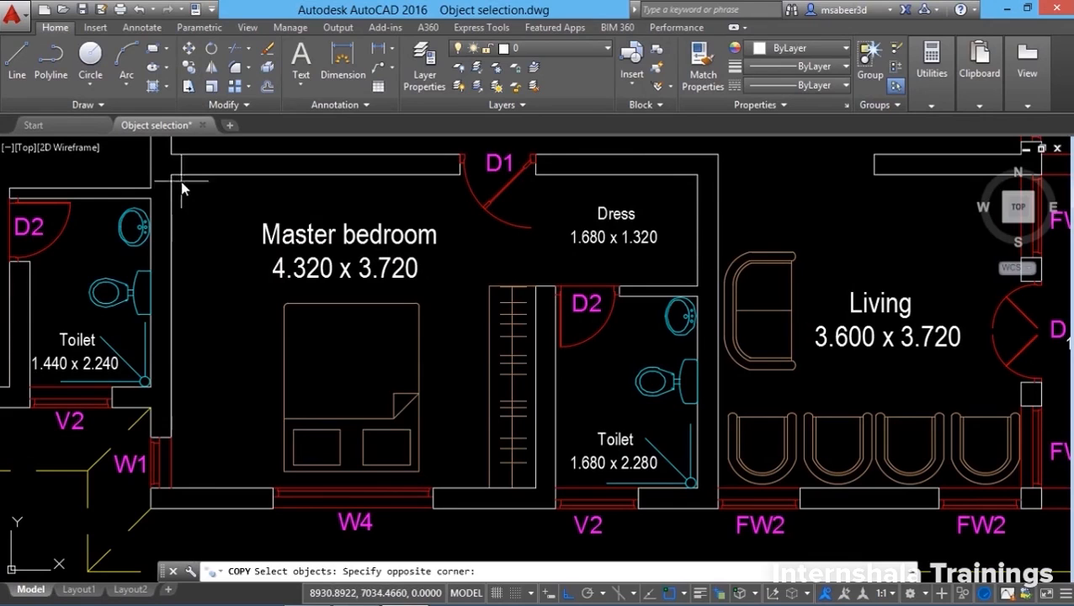
click(703, 504)
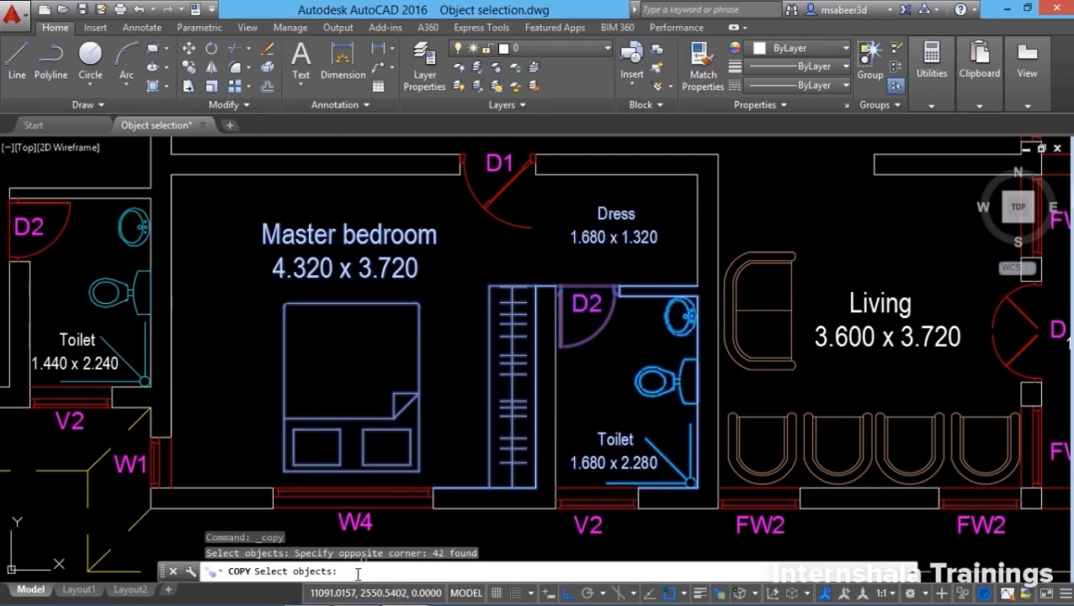
- Remove the toilet's fixtures, wall lines and D2 door from the Copy selection with the Remove (R) option
text(r)
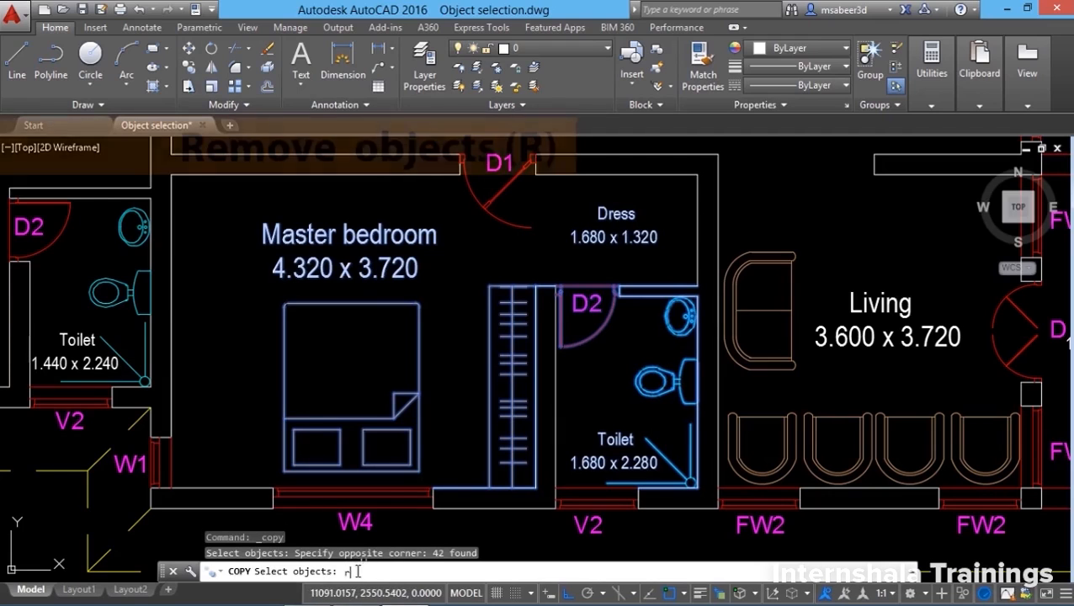
key(Return)
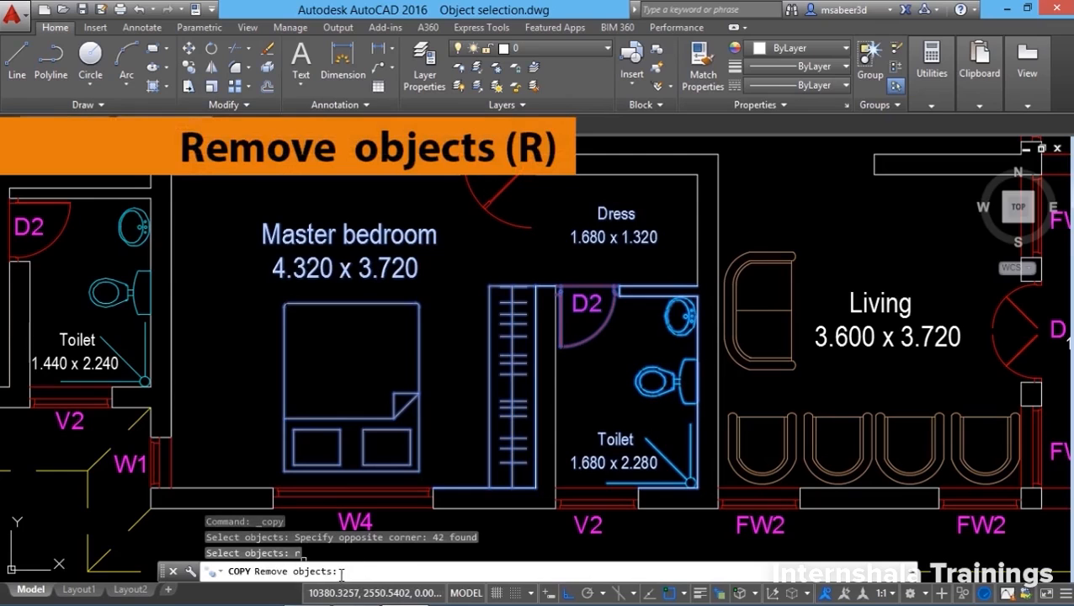
click(630, 278)
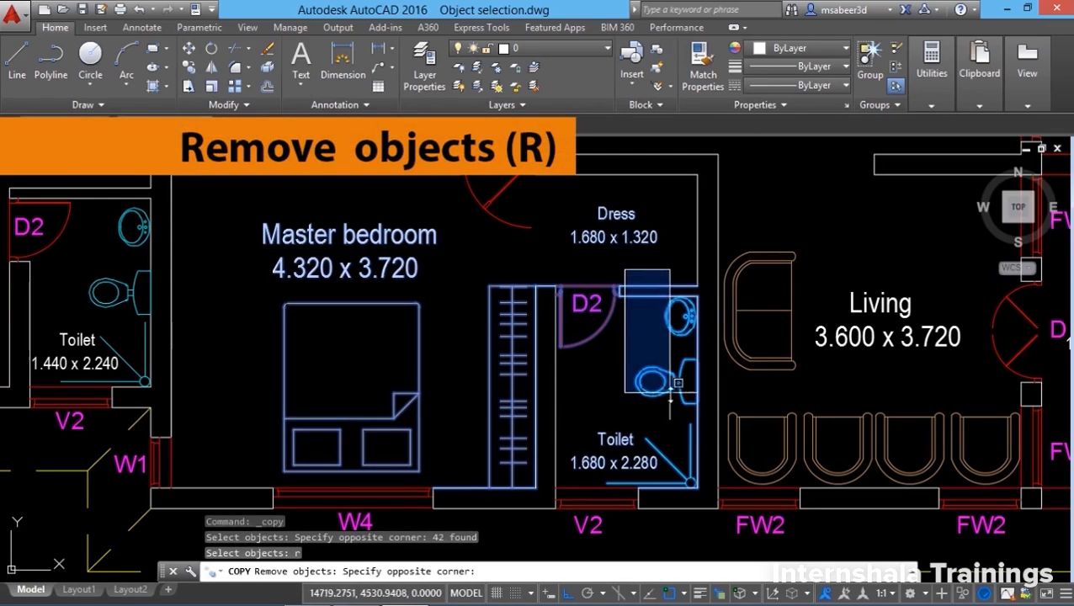
click(709, 497)
click(545, 254)
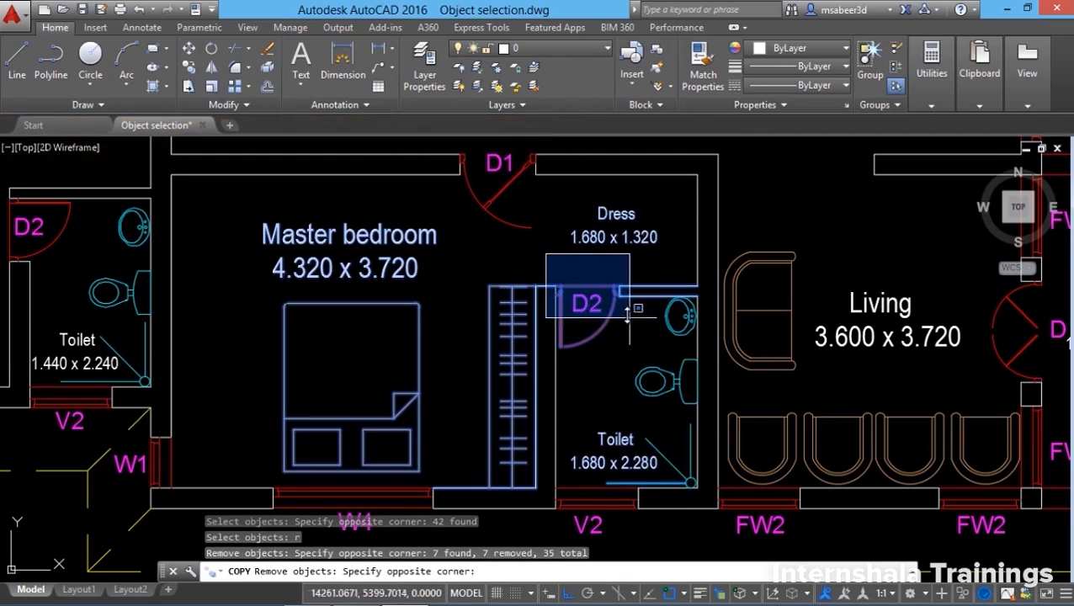
click(701, 456)
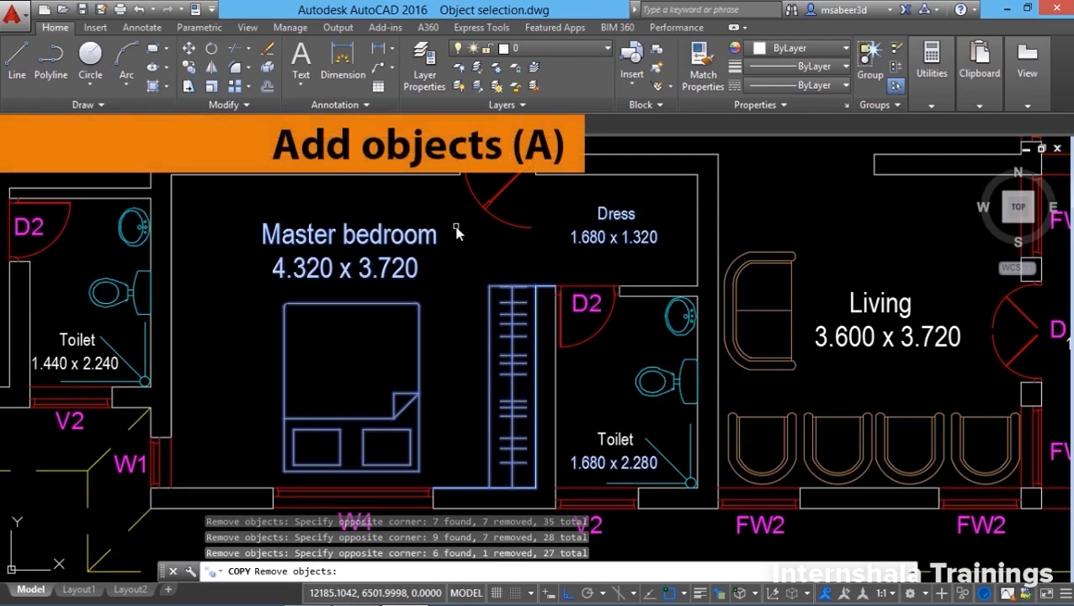
- Switch the Copy selection back to Add (A), window-select the objects around the D2 door, and cancel the command
text(A)
key(Return)
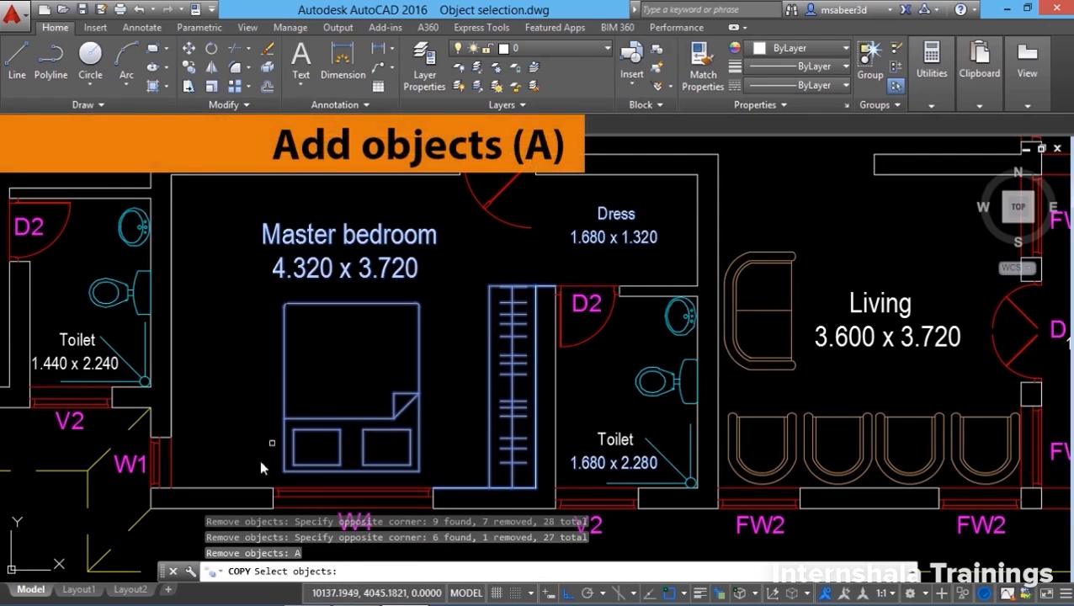
click(543, 195)
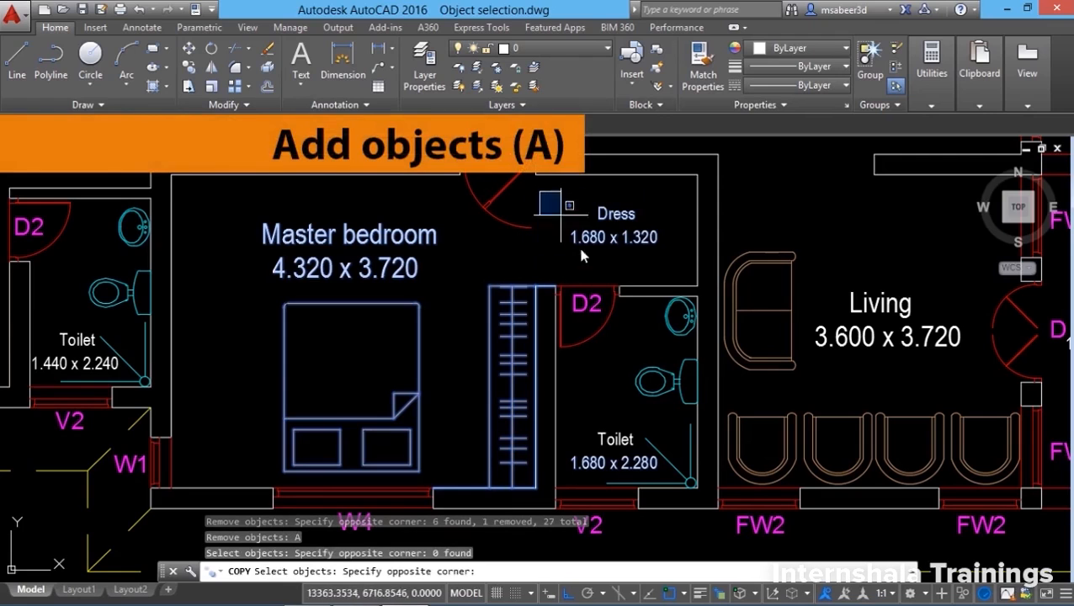
click(657, 372)
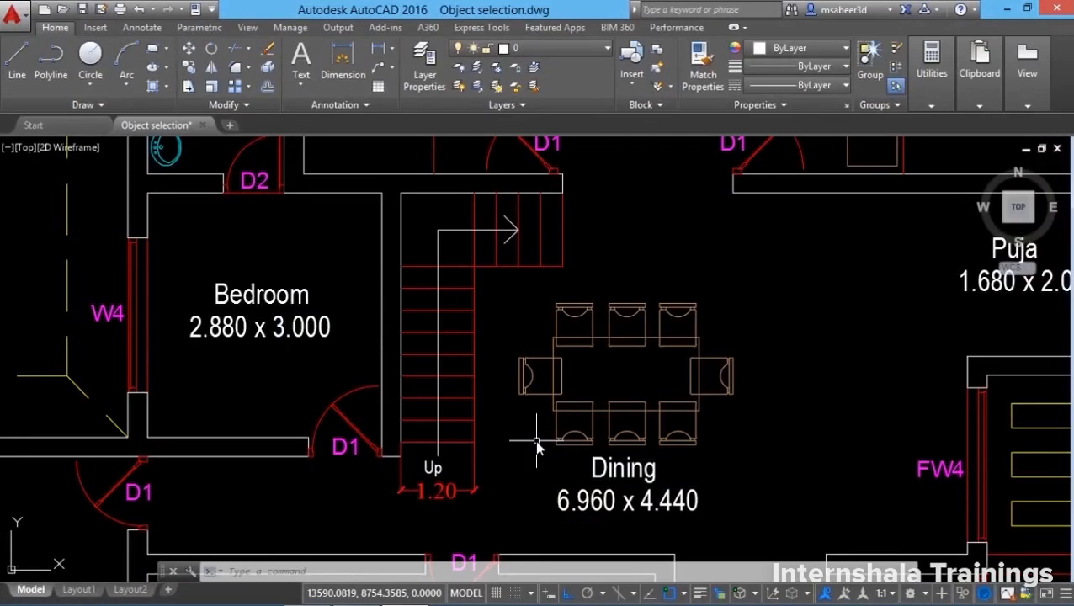
key(Escape)
key(Escape)
- Pick the lowest stair tread line, select all matching lines with Select Similar, and erase them
click(455, 446)
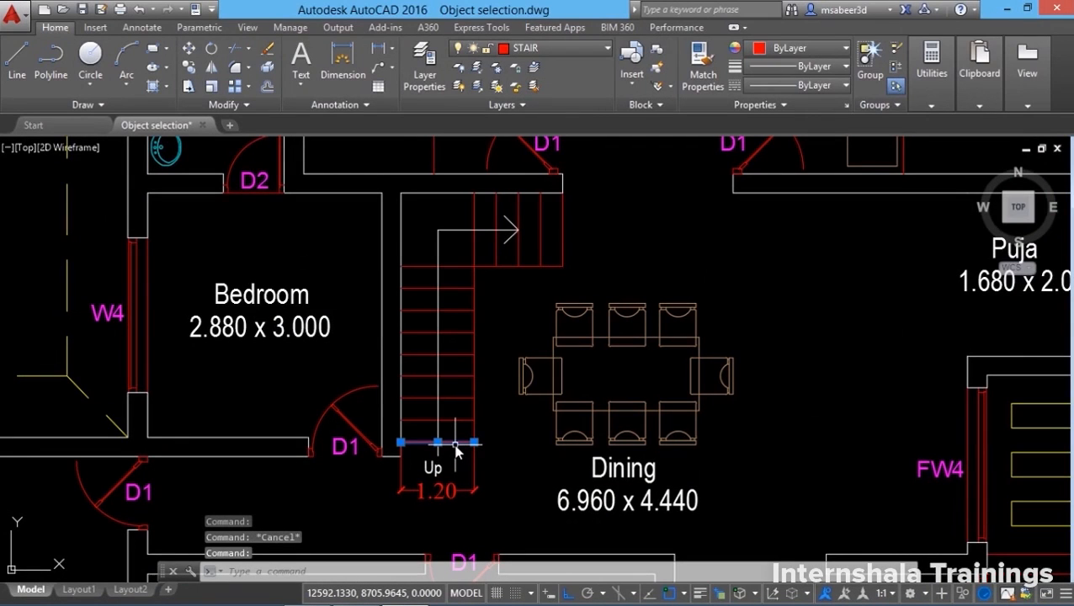
right_click(455, 449)
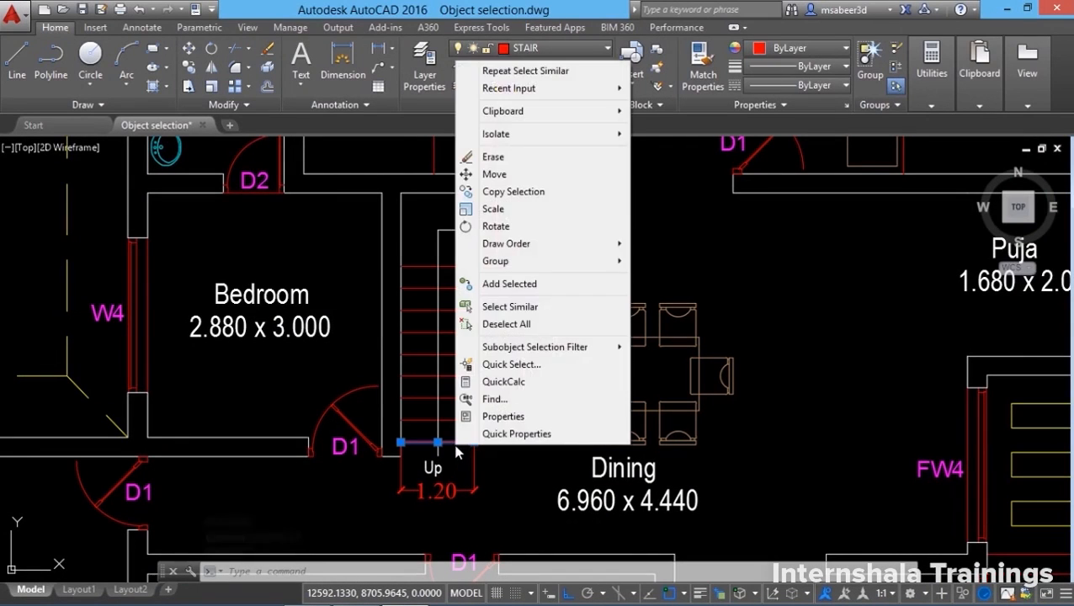
click(520, 308)
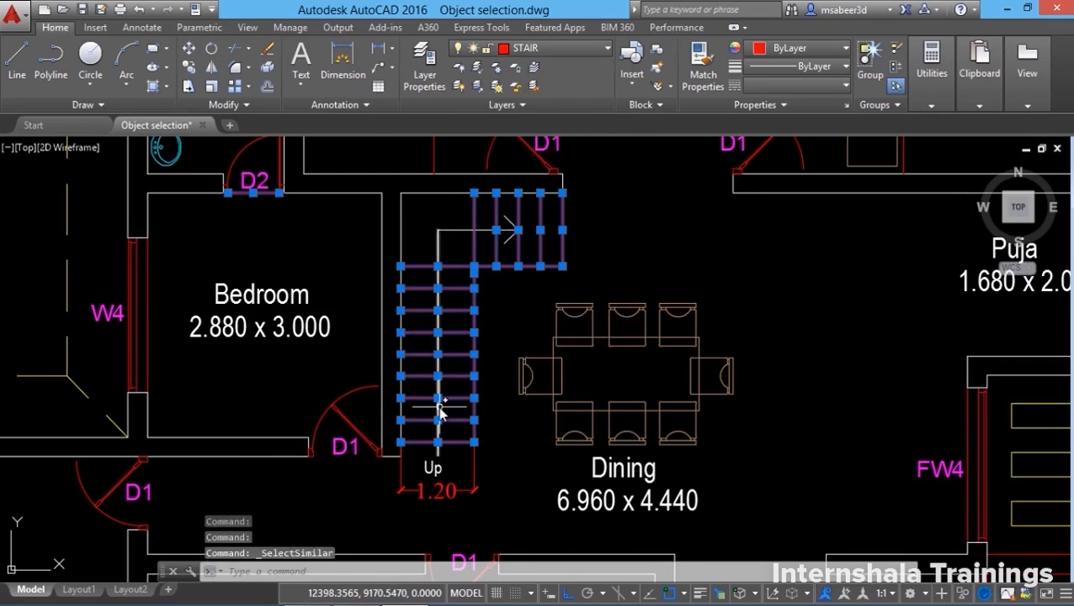
scroll(441, 408, down, 2)
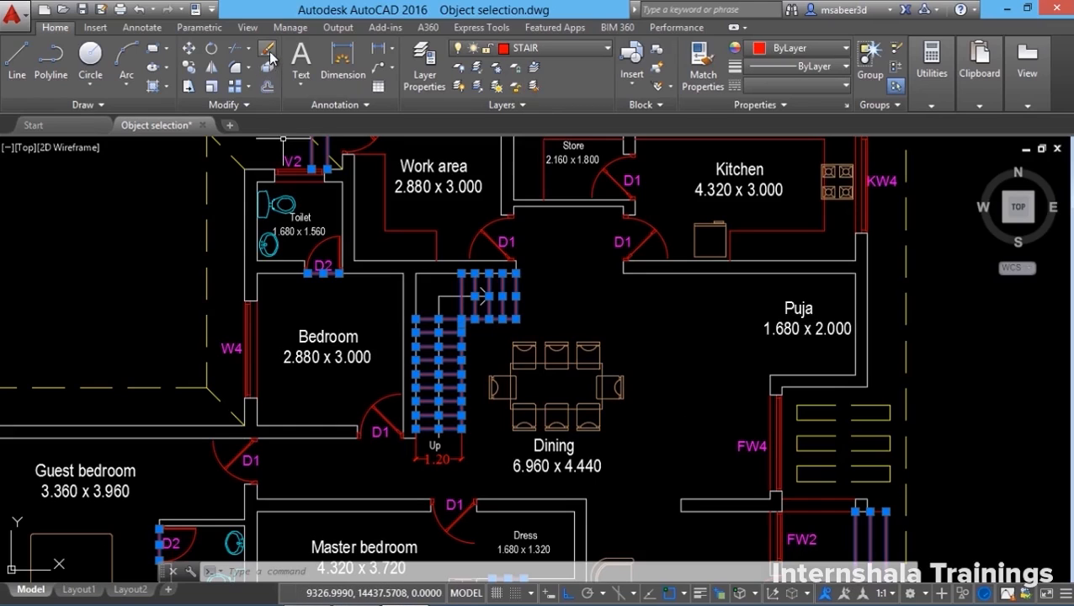
key(Delete)
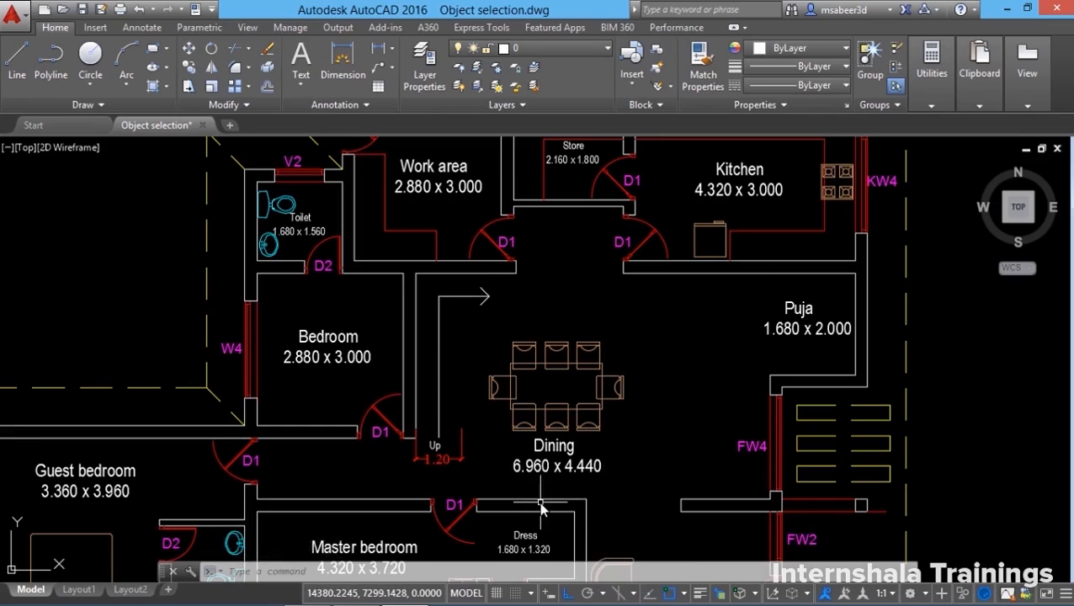
- Pick the wall line above the Dress room, clear that selection, and undo the erasure of the stair lines
click(538, 503)
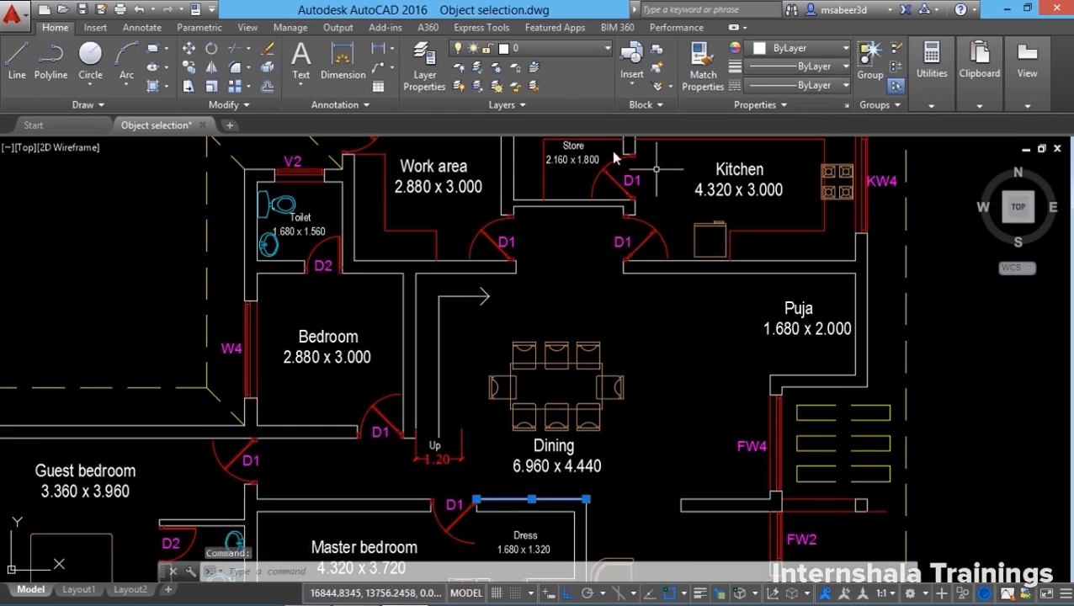
key(Escape)
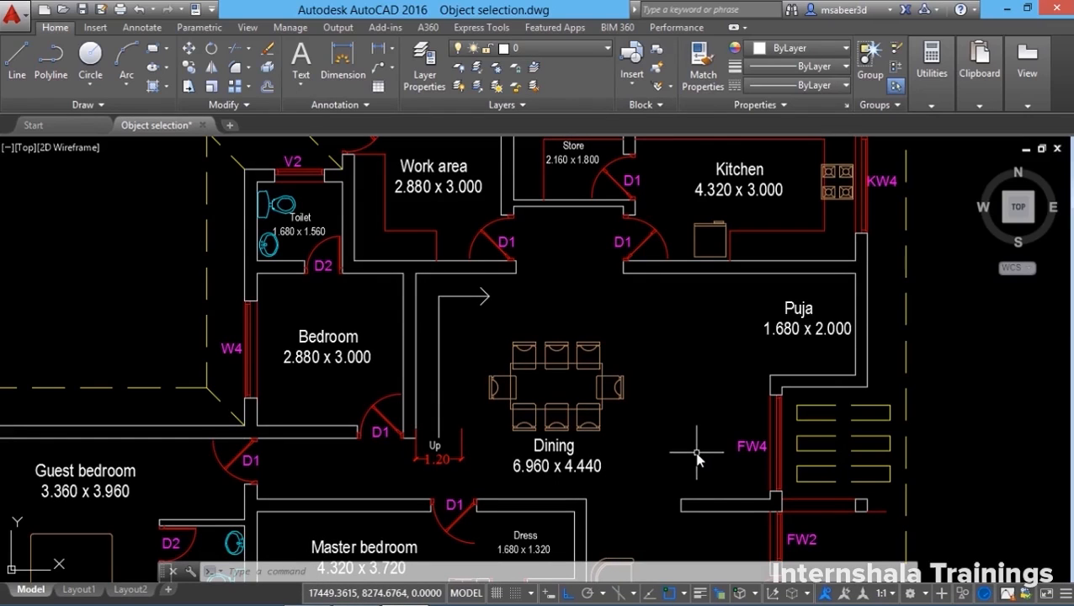
key(ctrl+z)
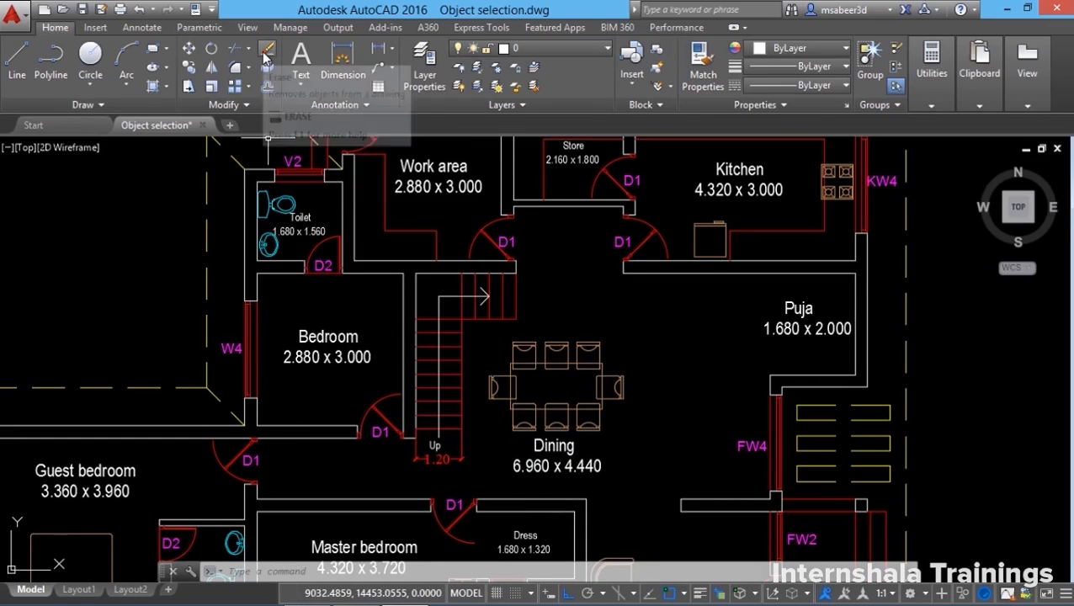
click(689, 438)
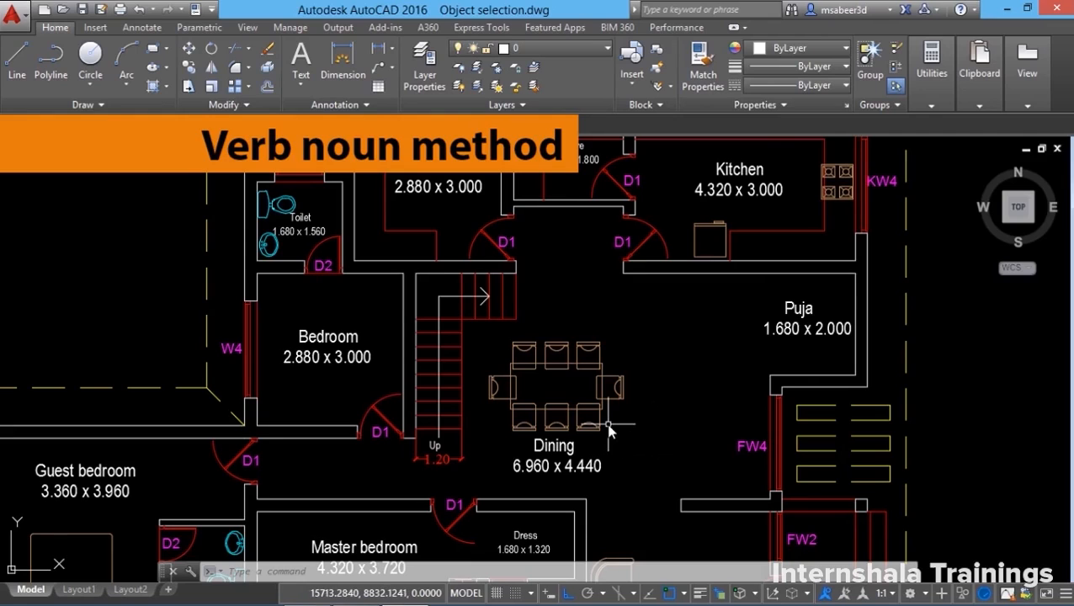
- Erase the dining table and chairs verb-noun style, window-selecting them after starting Erase, and undo the erasure
click(267, 52)
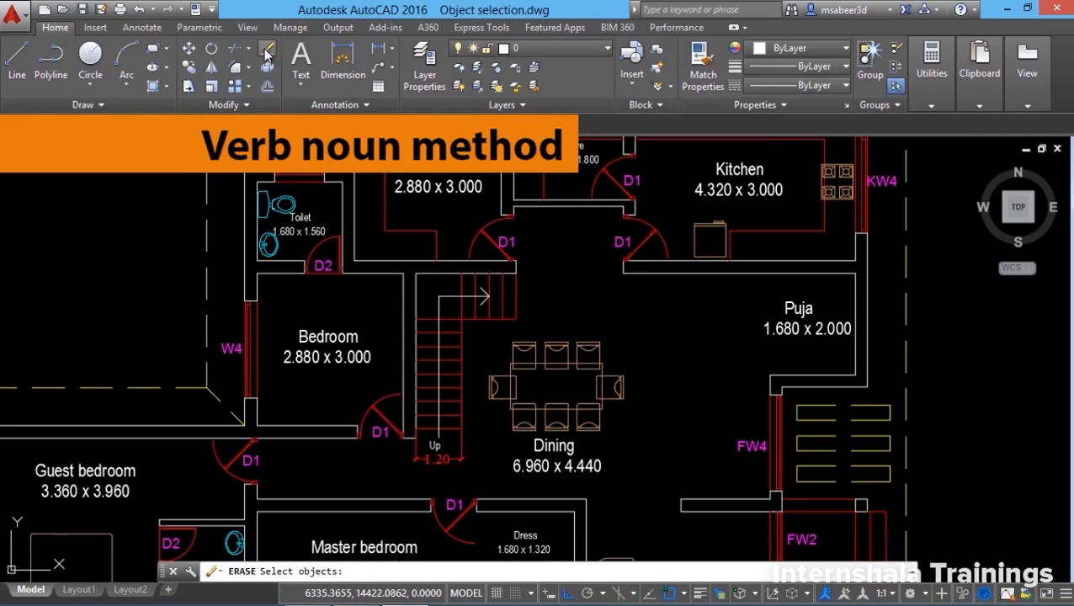
click(478, 332)
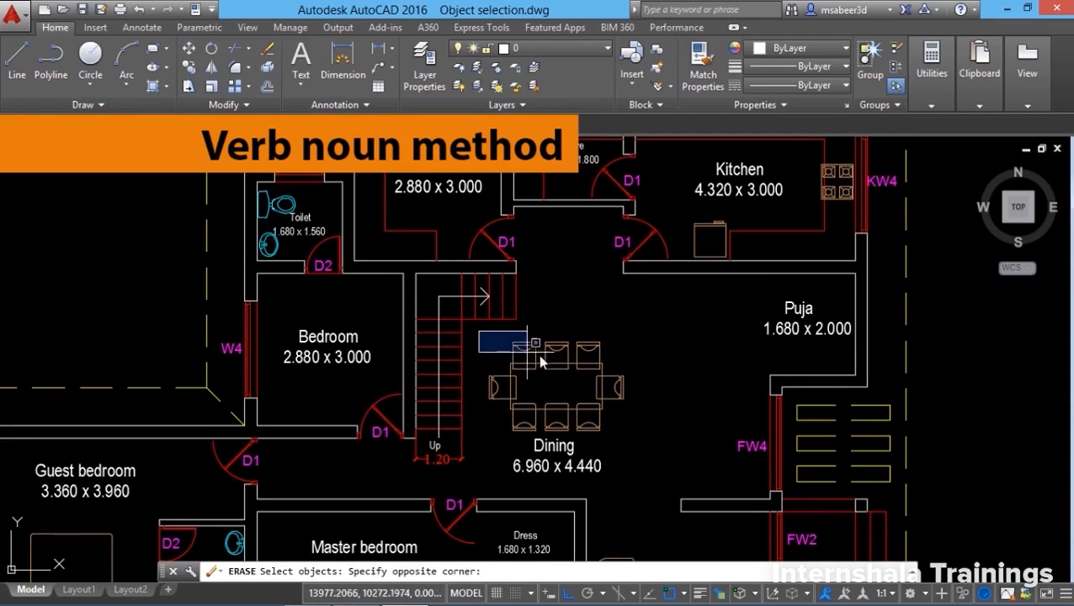
click(634, 443)
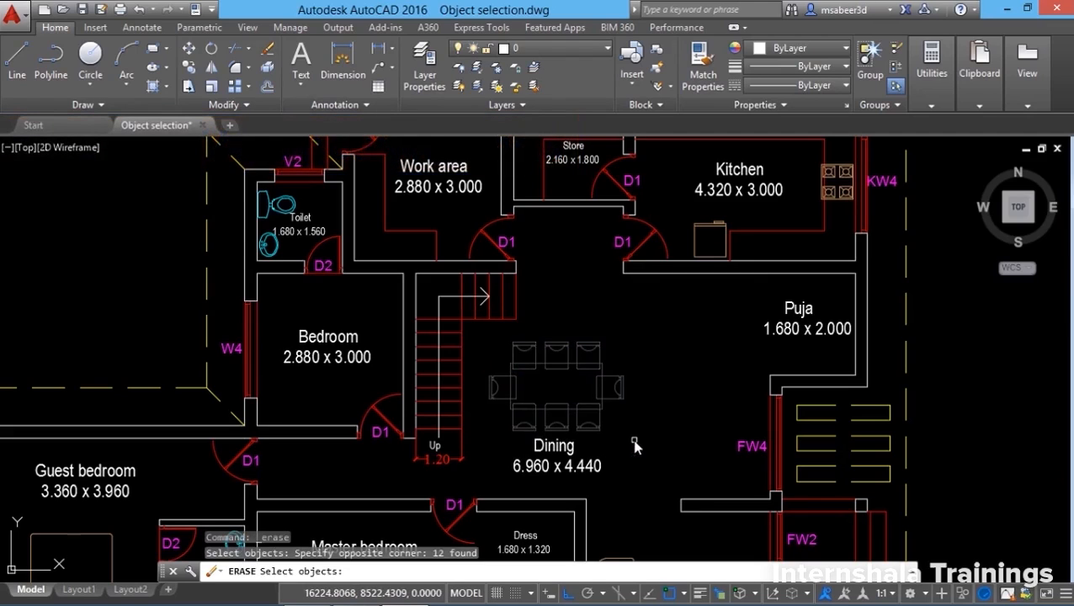
key(Return)
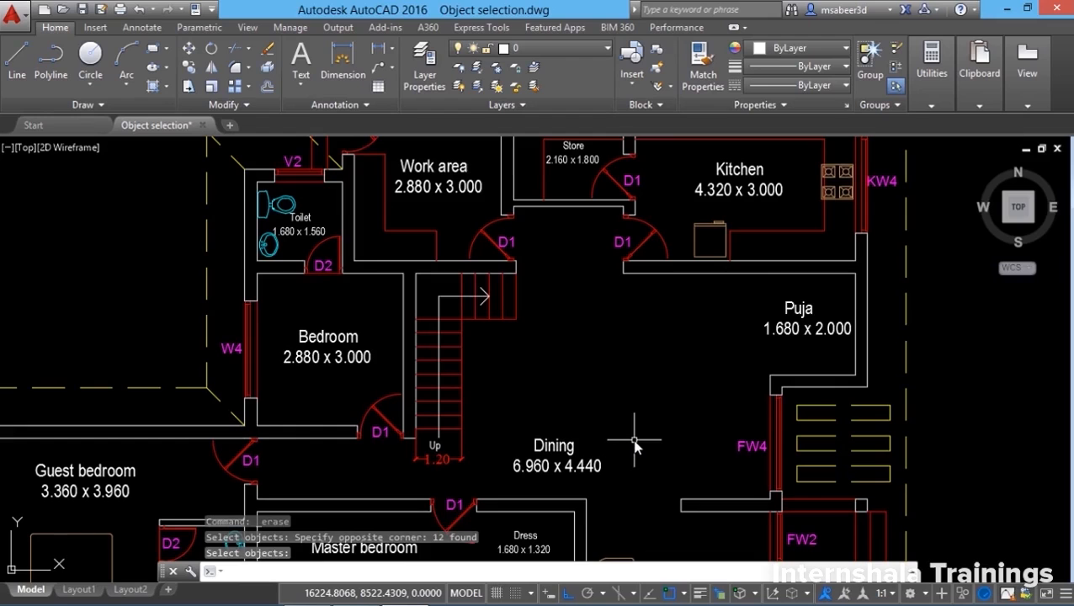
text(u)
key(Return)
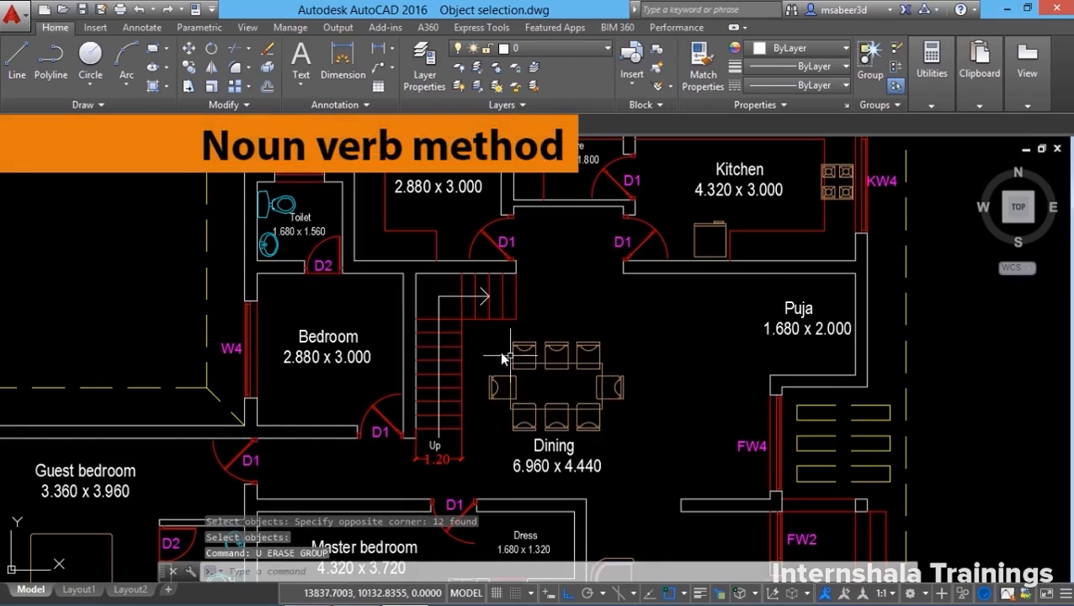
- Window-select the dining table and chairs first and erase them with the noun-verb method
click(478, 332)
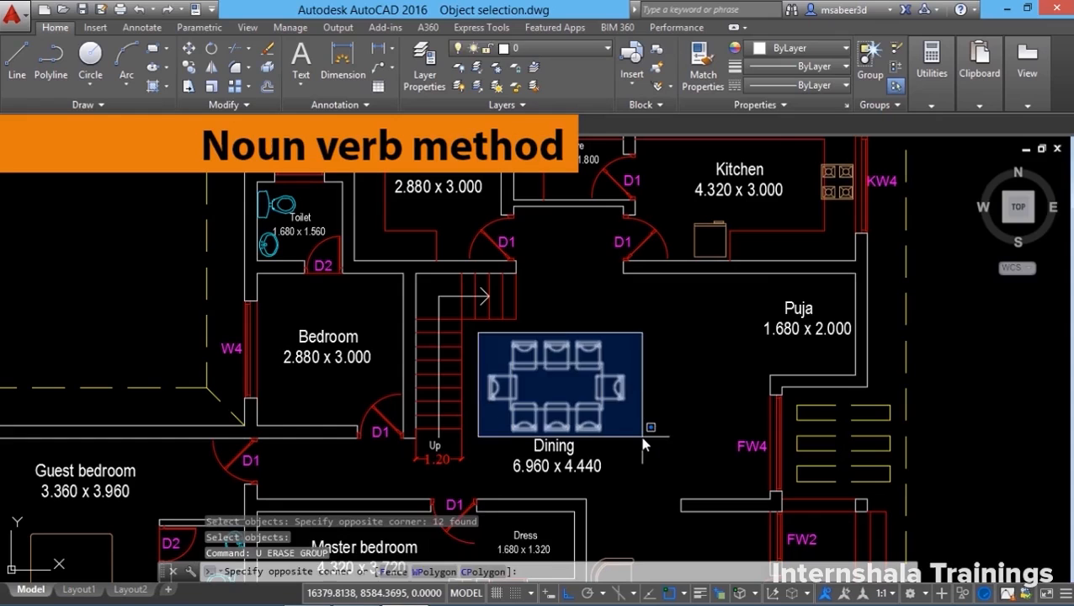
click(652, 438)
click(267, 48)
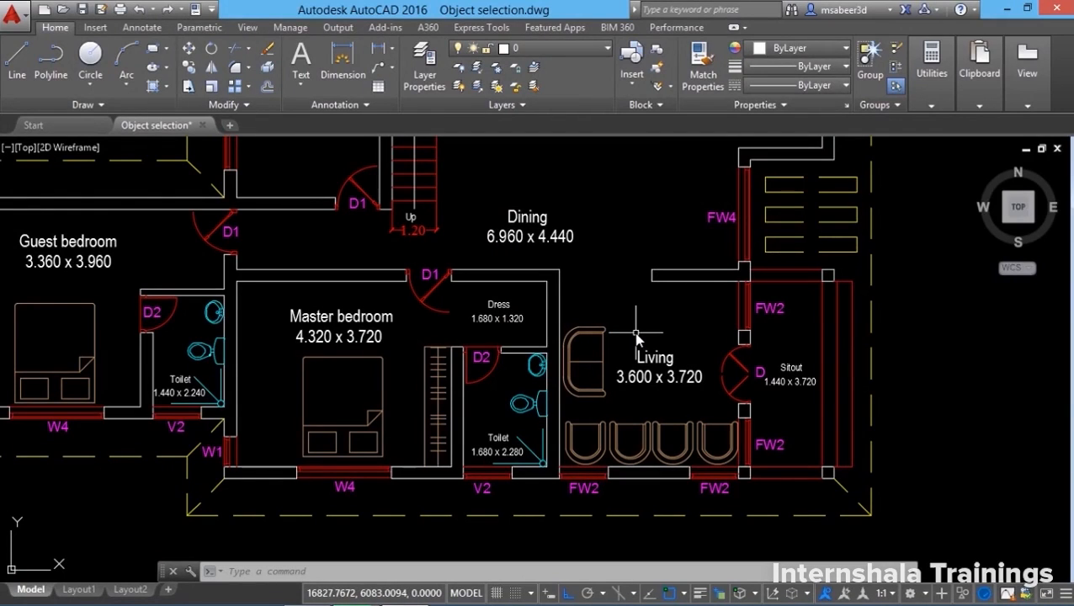
- Create a group named CHAIRS from a window selection around the Living room's sofa and chairs
click(609, 304)
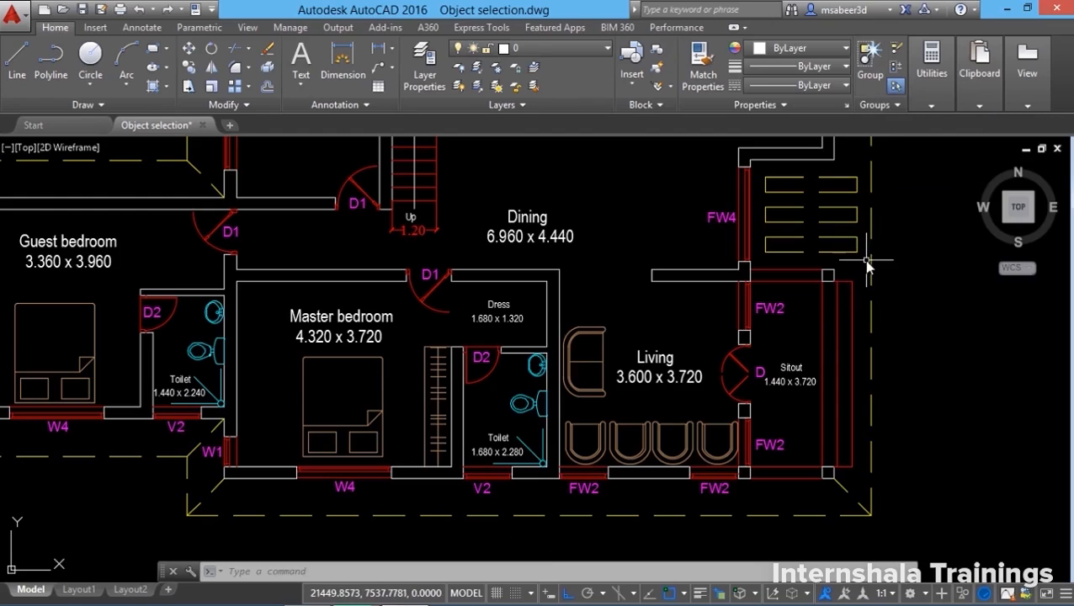
click(870, 61)
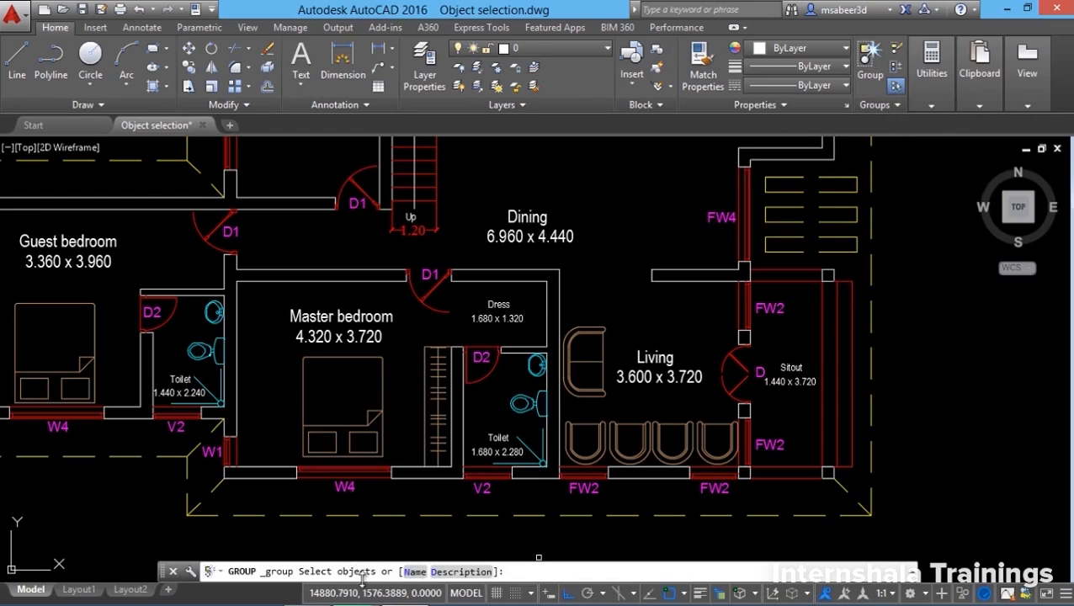
click(416, 572)
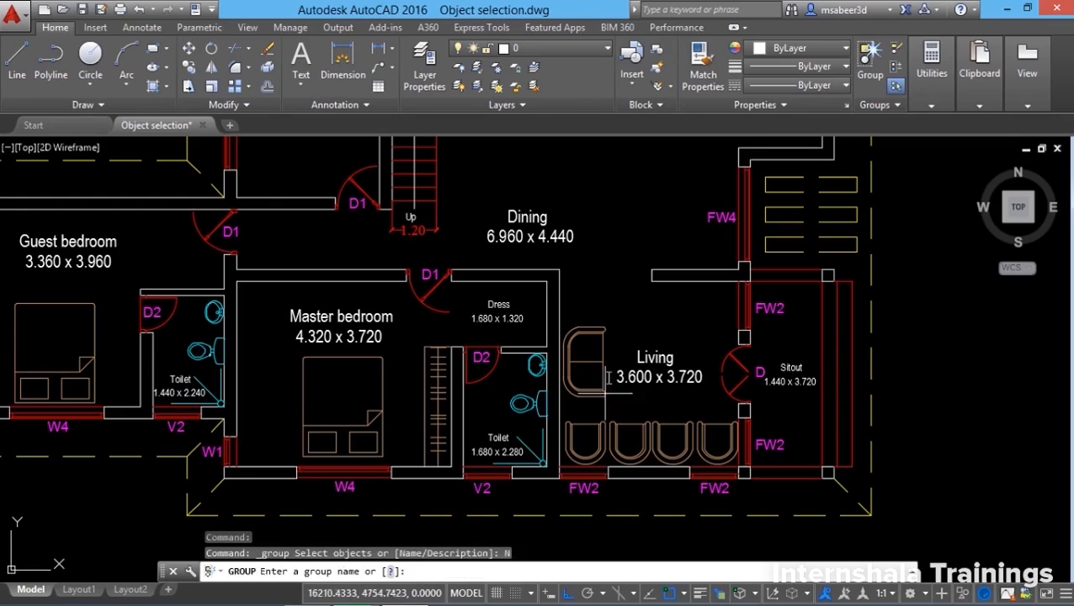
text(CHAIRS)
key(Return)
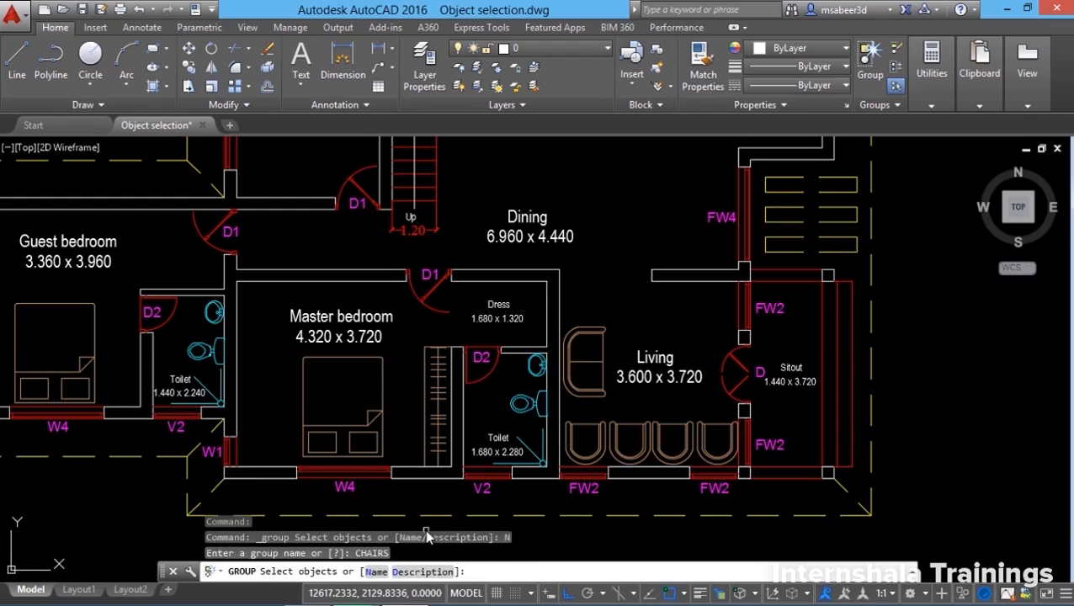
click(550, 307)
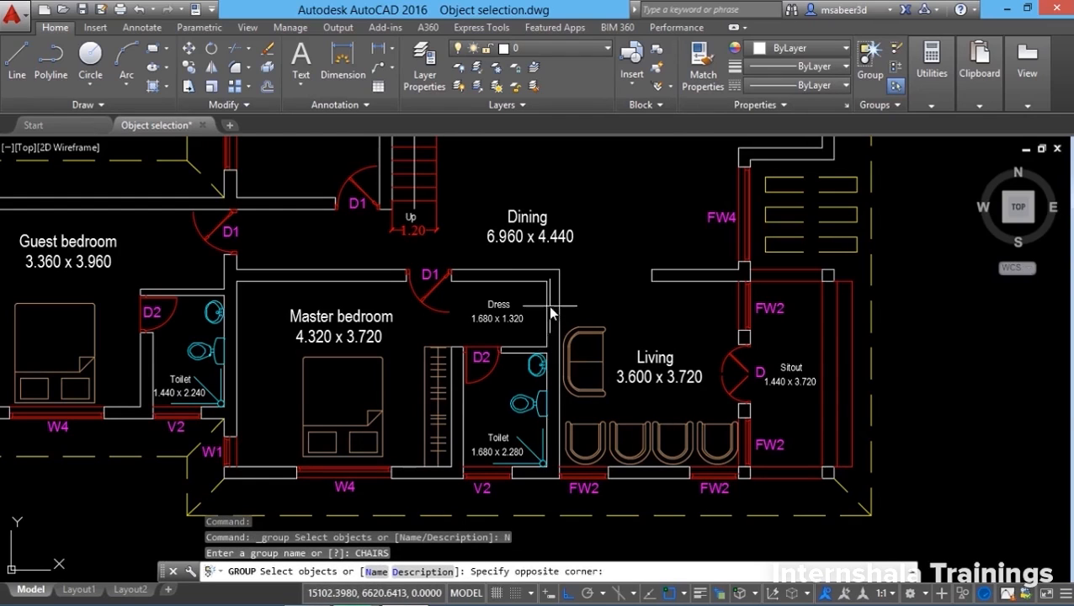
click(742, 477)
key(Return)
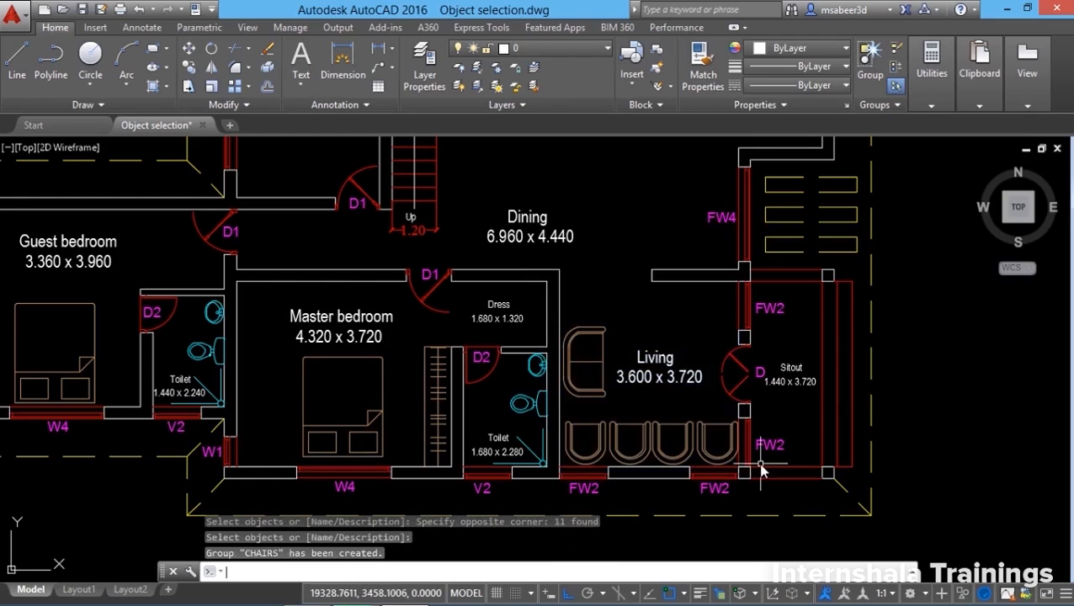
- Test-pick the CHAIRS group in the Living room and copy it horizontally to the empty area beyond the Sitout
click(586, 395)
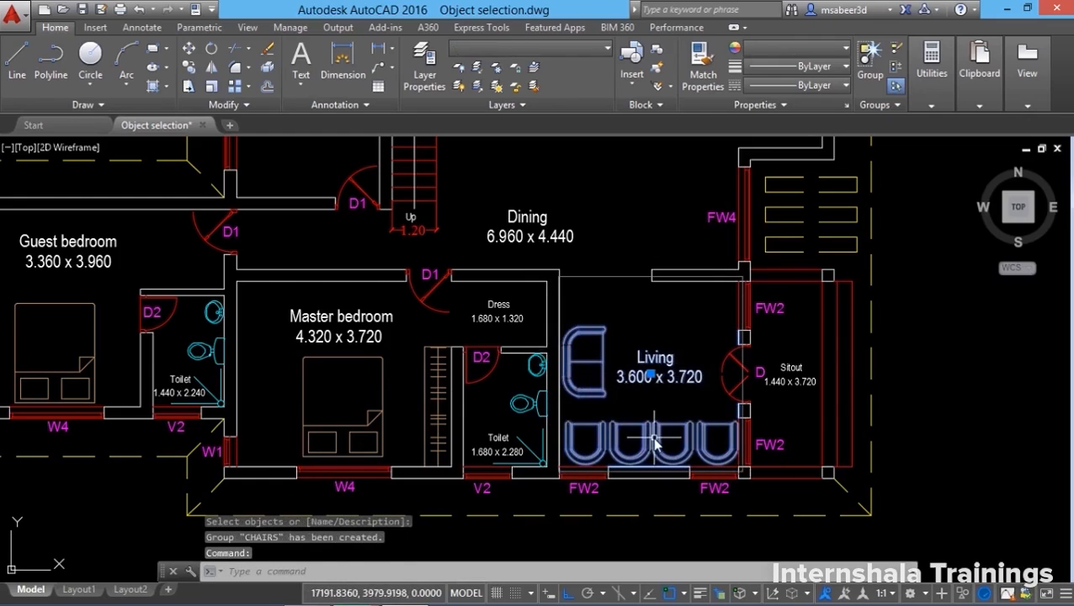
key(Escape)
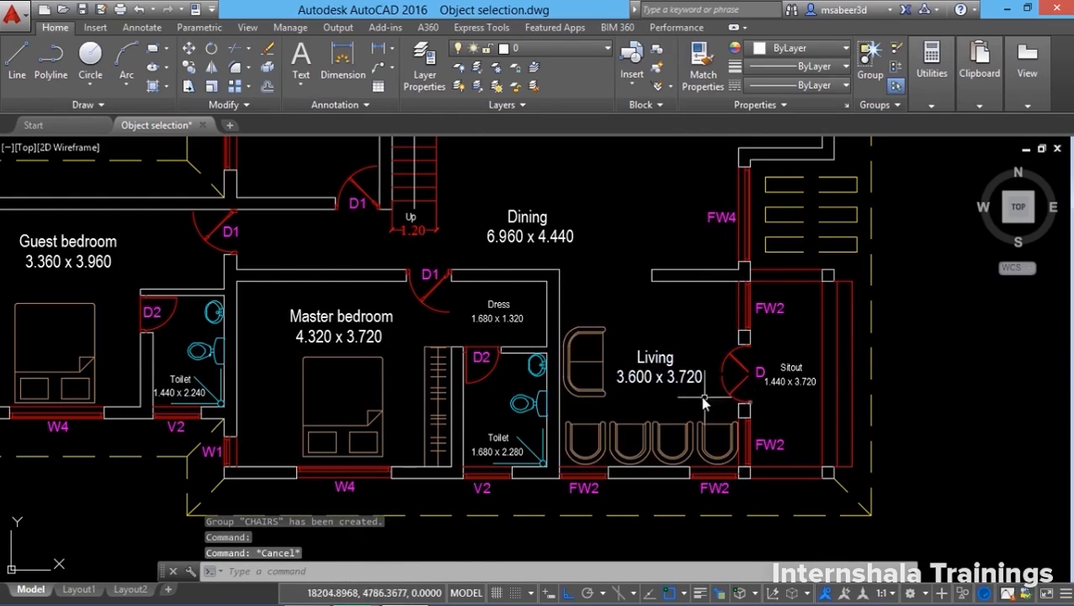
click(188, 67)
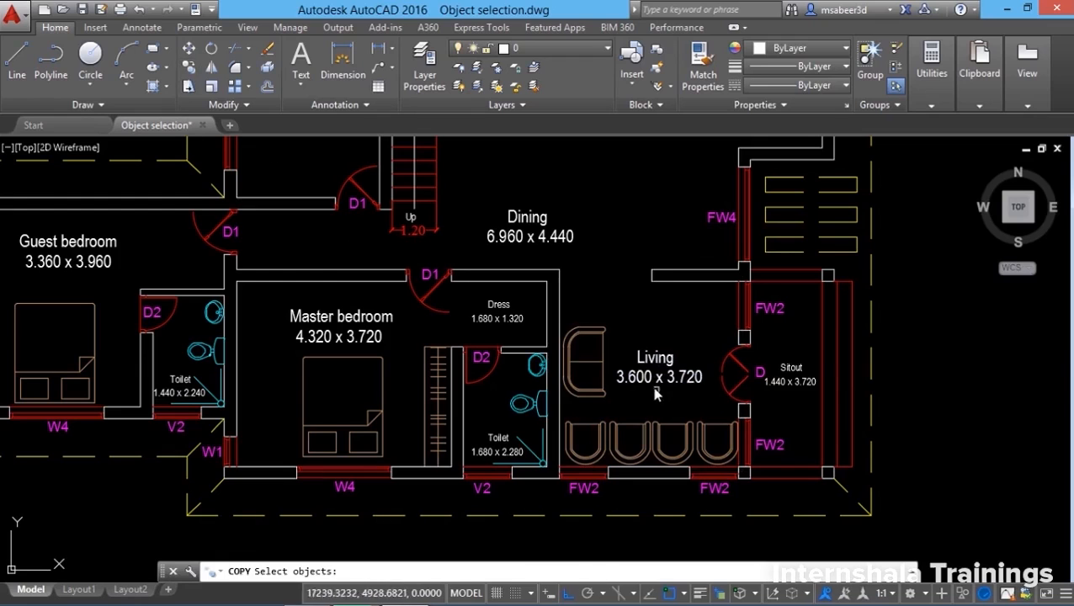
click(637, 416)
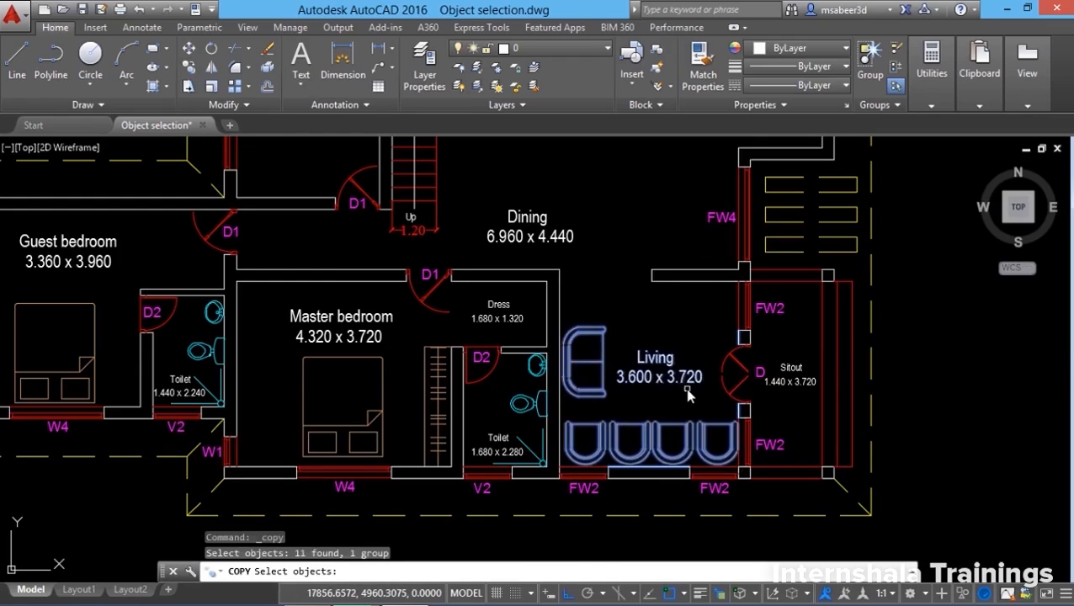
key(Return)
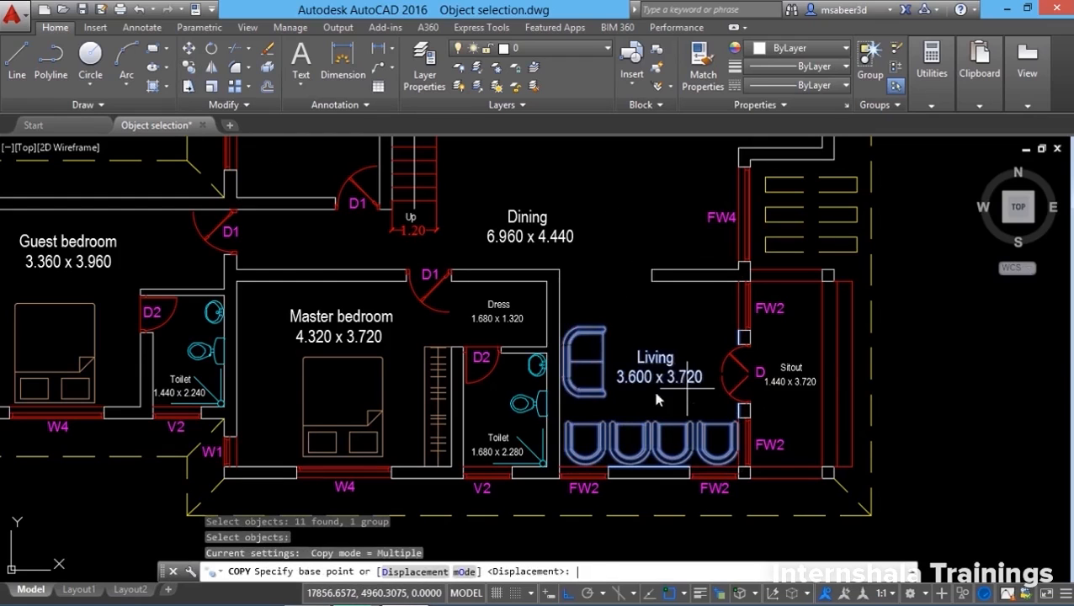
click(599, 410)
click(920, 411)
key(Escape)
middle_drag(948, 515, 856, 514)
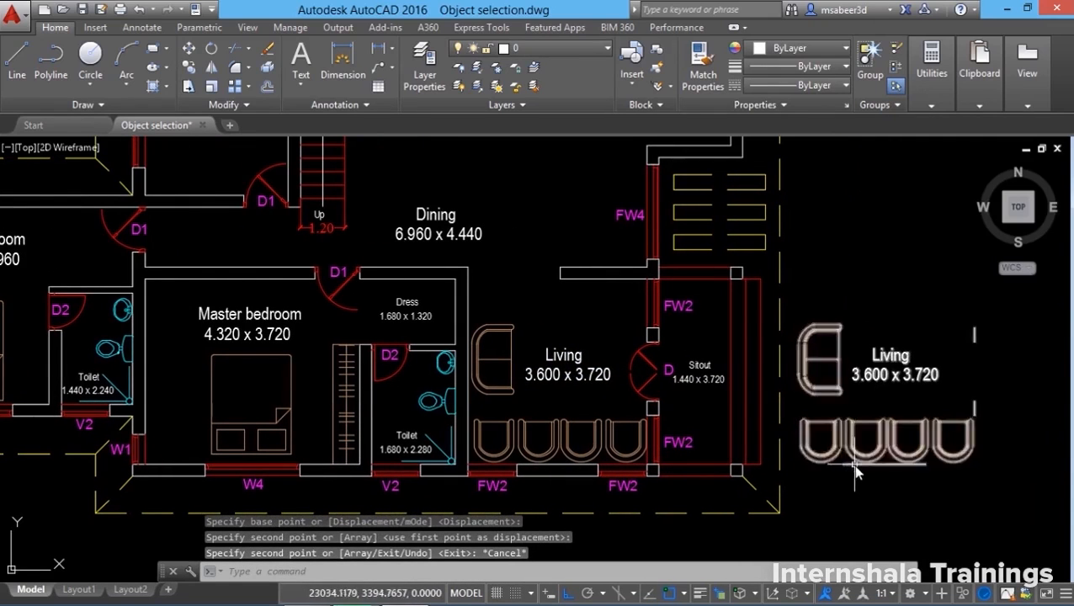
key(Escape)
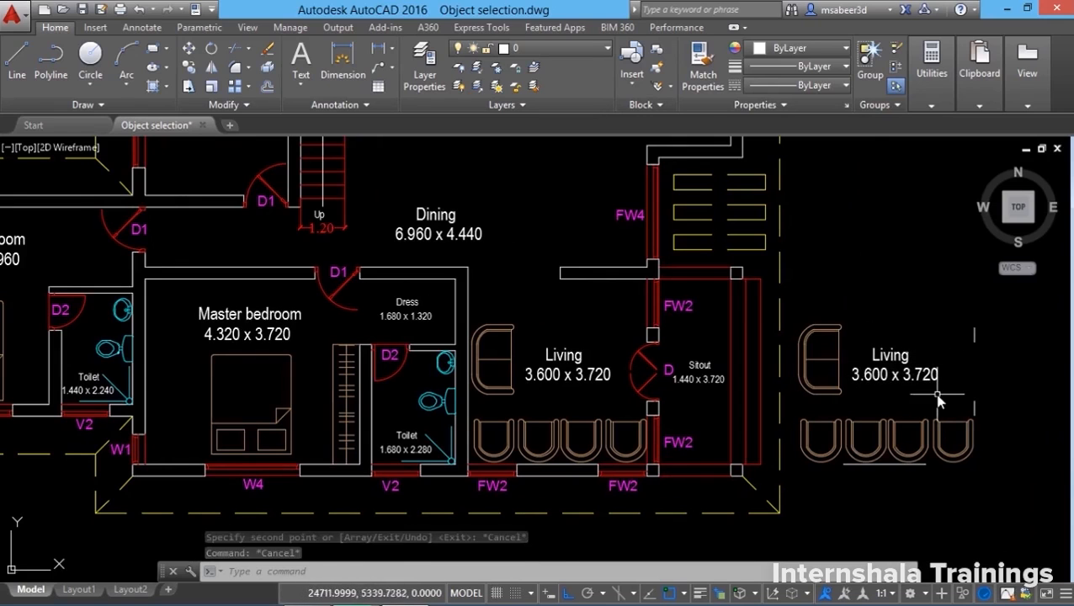
- Erase the copied furniture group beyond the Sitout
click(885, 428)
text(e)
key(Return)
- Edit the CHAIRS group to remove the Living label, its size text and nearby wall lines
click(580, 423)
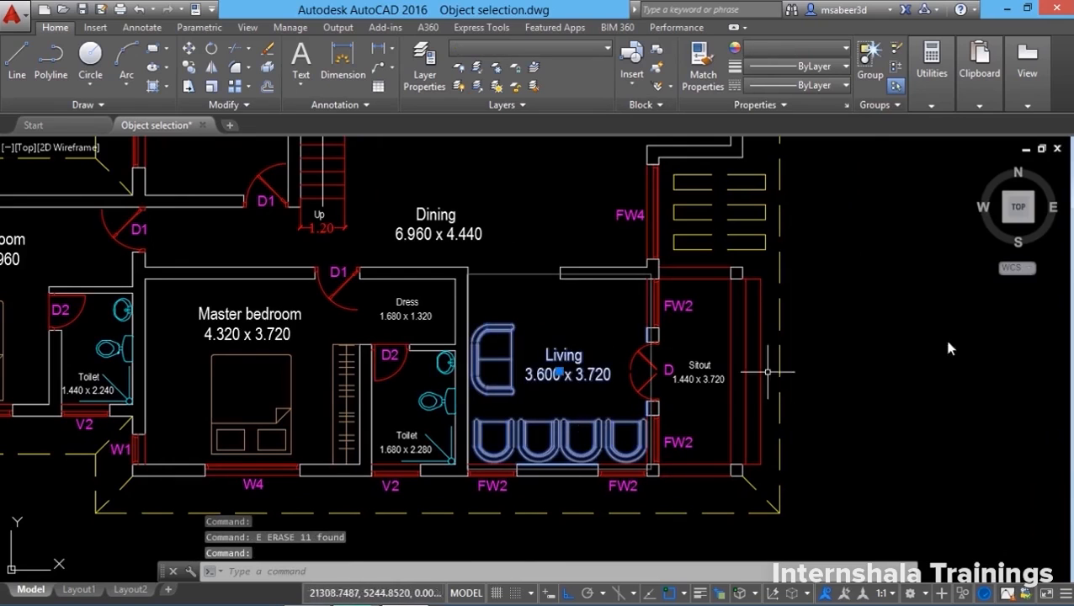
click(895, 71)
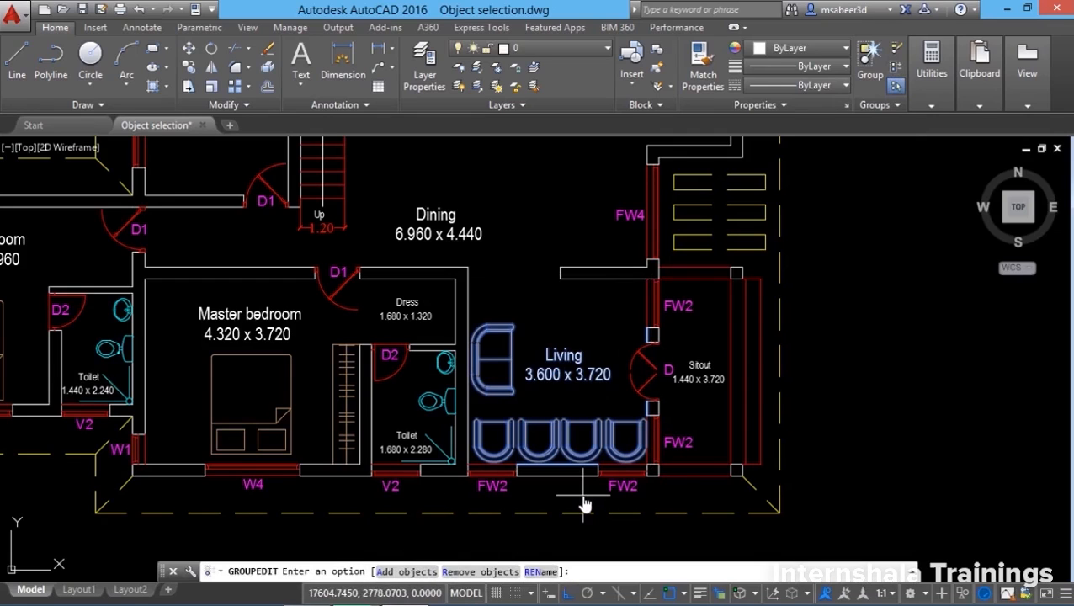
click(456, 572)
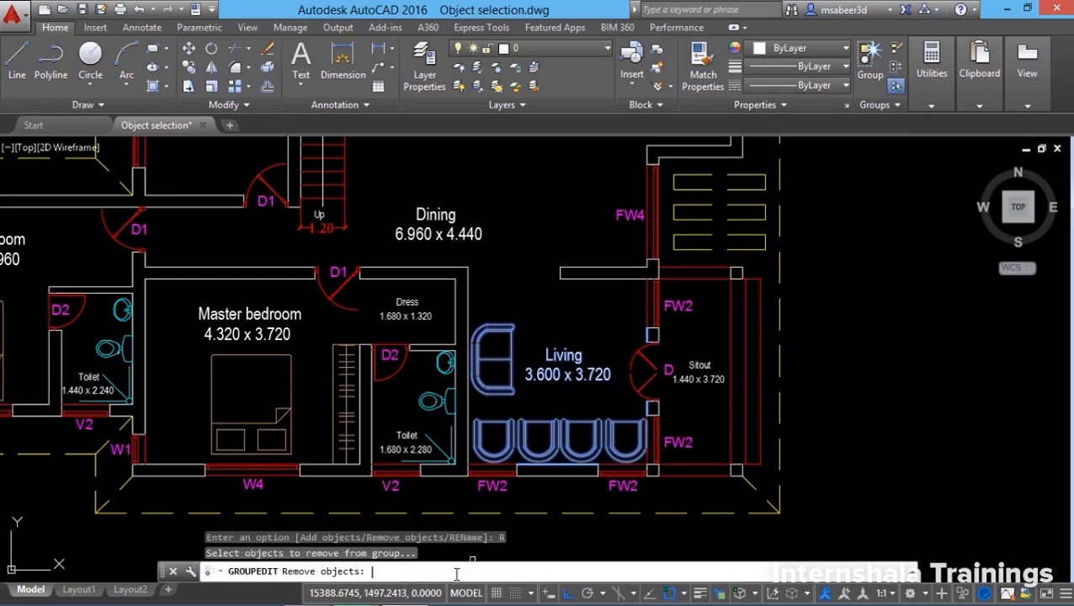
click(578, 357)
click(572, 377)
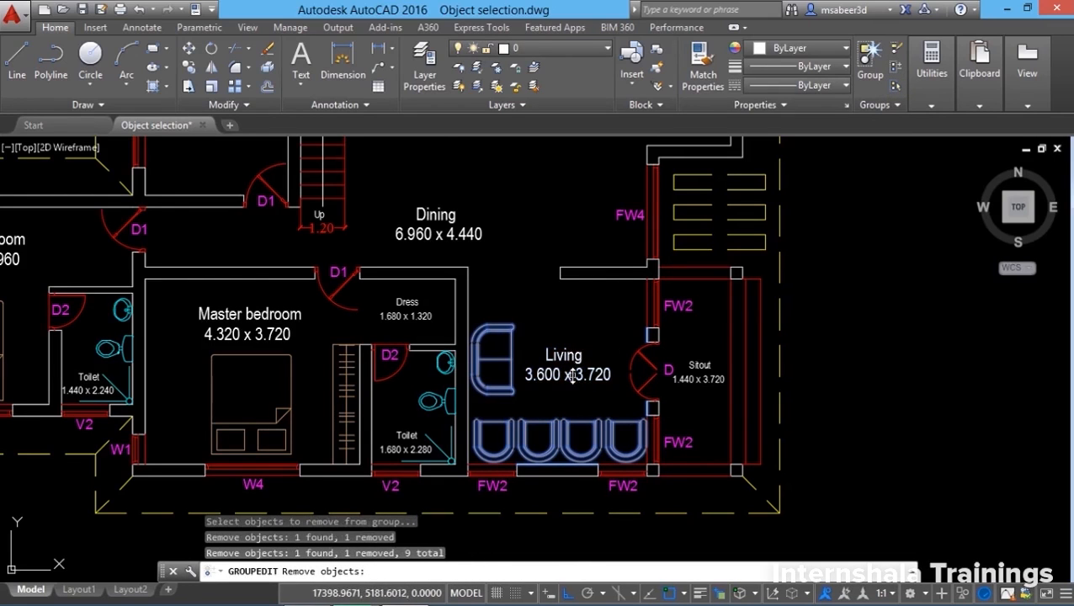
scroll(501, 476, up, 4)
click(539, 445)
click(783, 462)
click(852, 274)
click(914, 481)
key(Escape)
scroll(402, 500, down, 3)
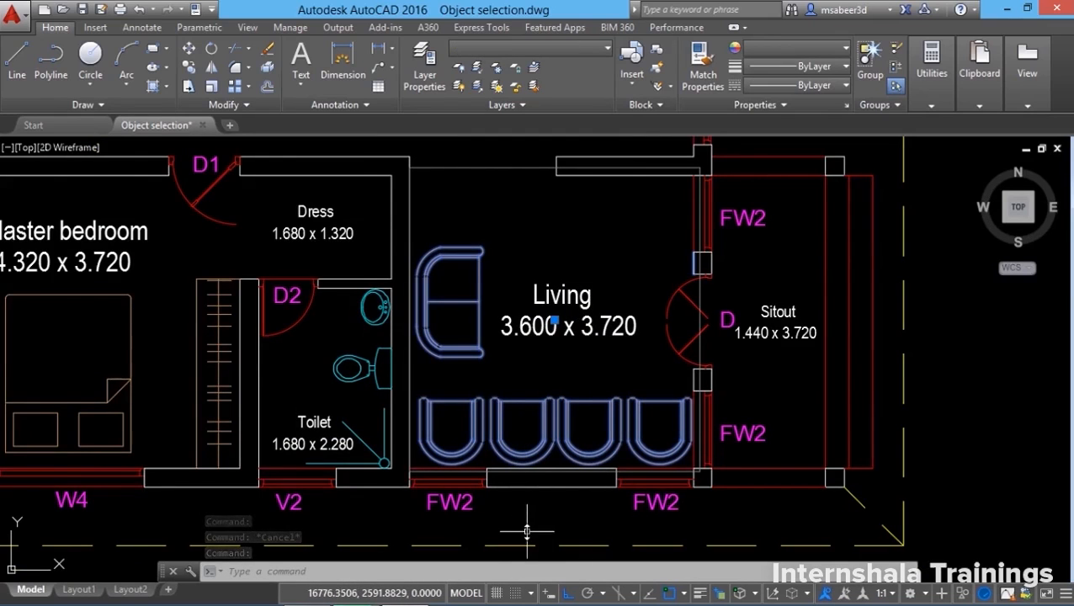
scroll(527, 532, down, 2)
key(Escape)
- Pick the Living room sofa to check which objects belong to the CHAIRS group, and clear the selection
scroll(513, 476, up, 2)
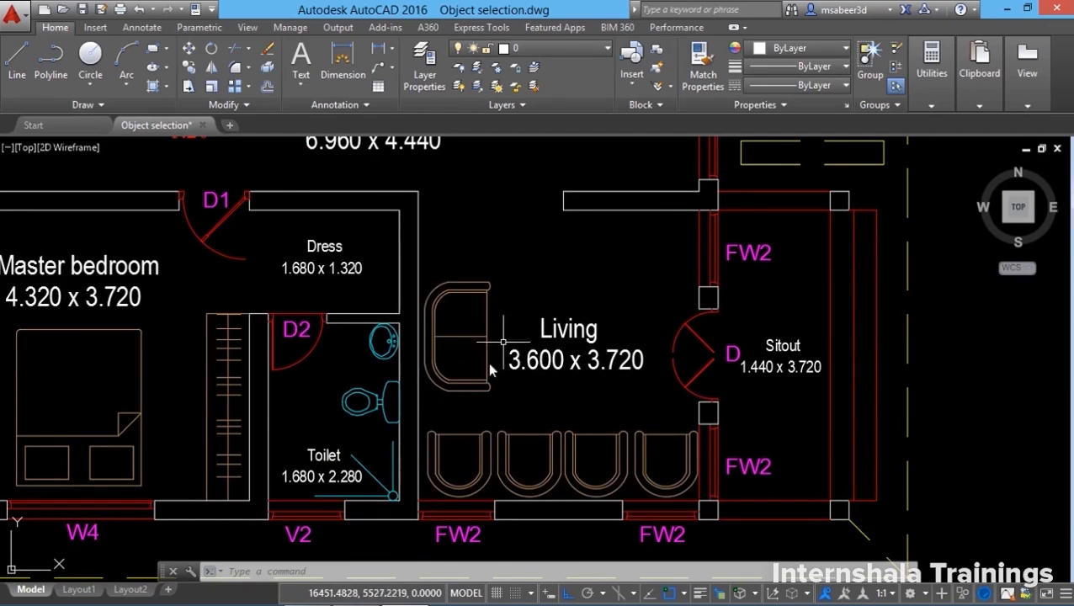
click(450, 336)
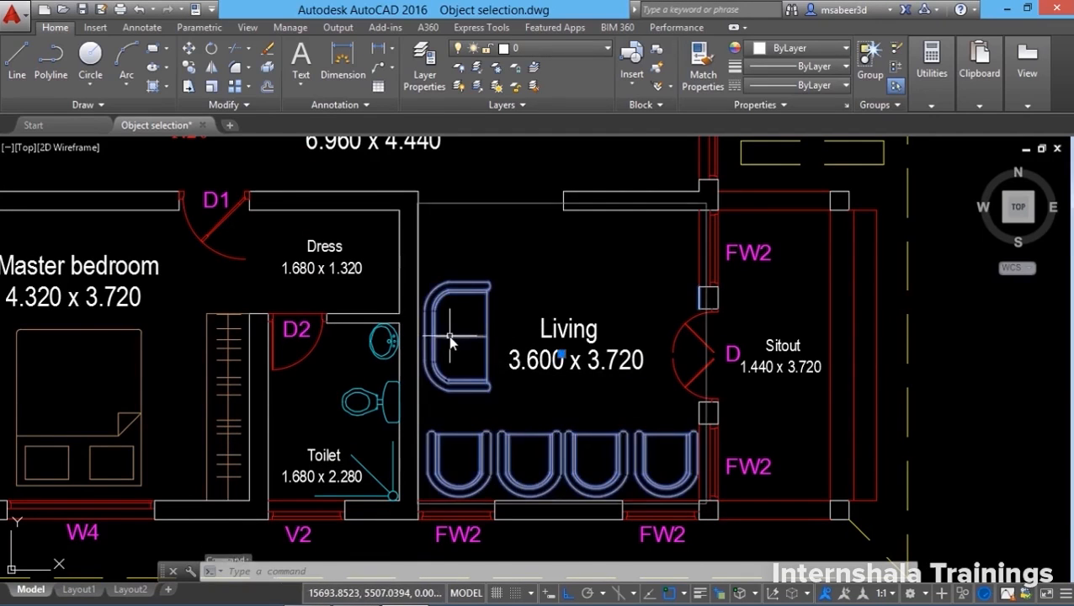
key(Escape)
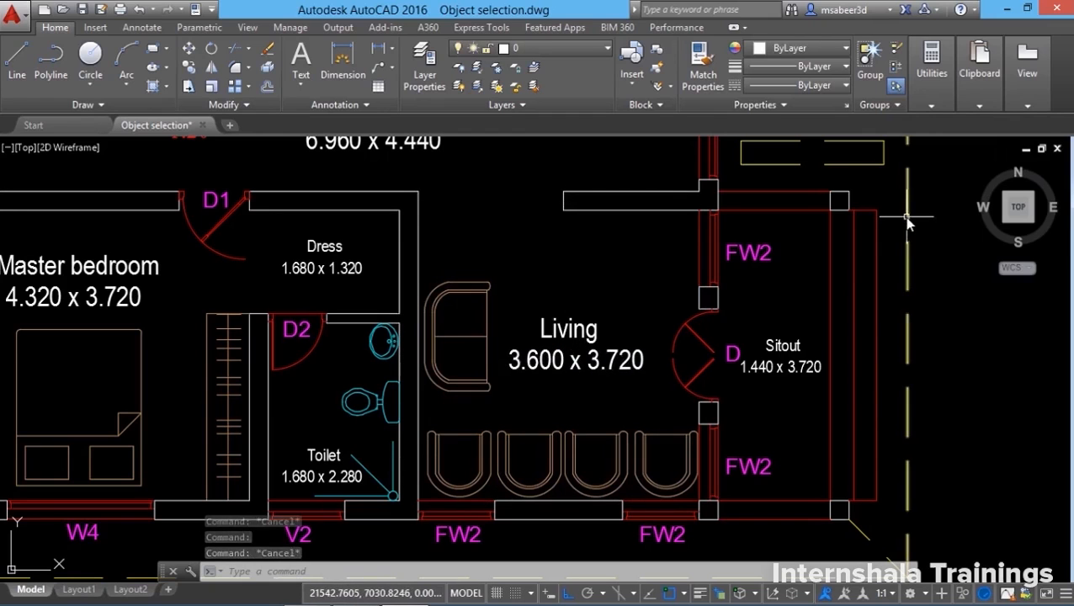
- Turn group selection off and test-pick the Living room sofa and the first chair individually, clearing each selection
click(895, 87)
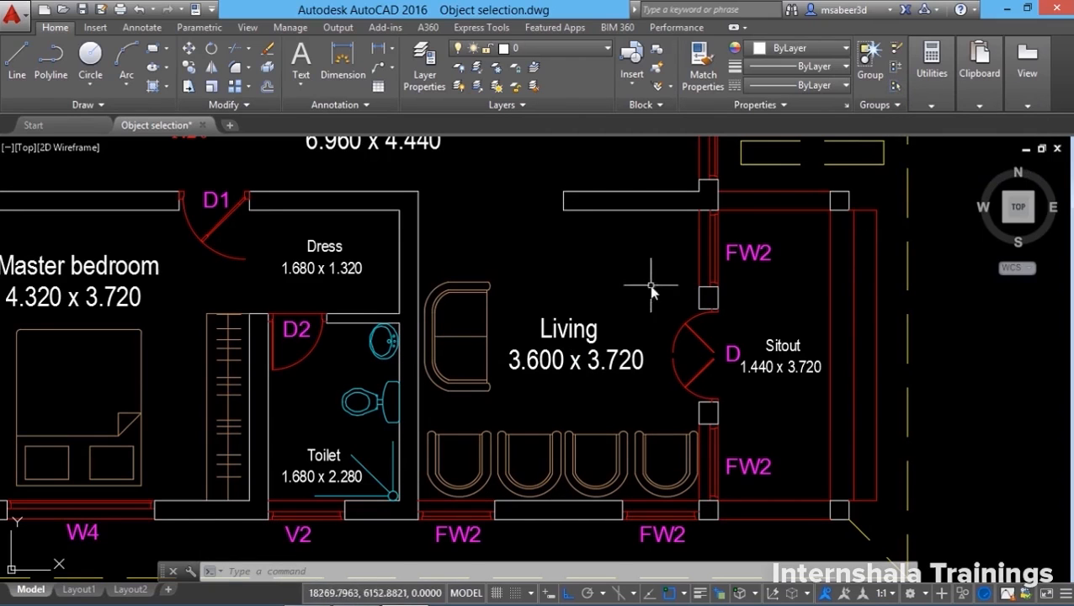
click(474, 391)
key(Escape)
key(Escape)
click(469, 436)
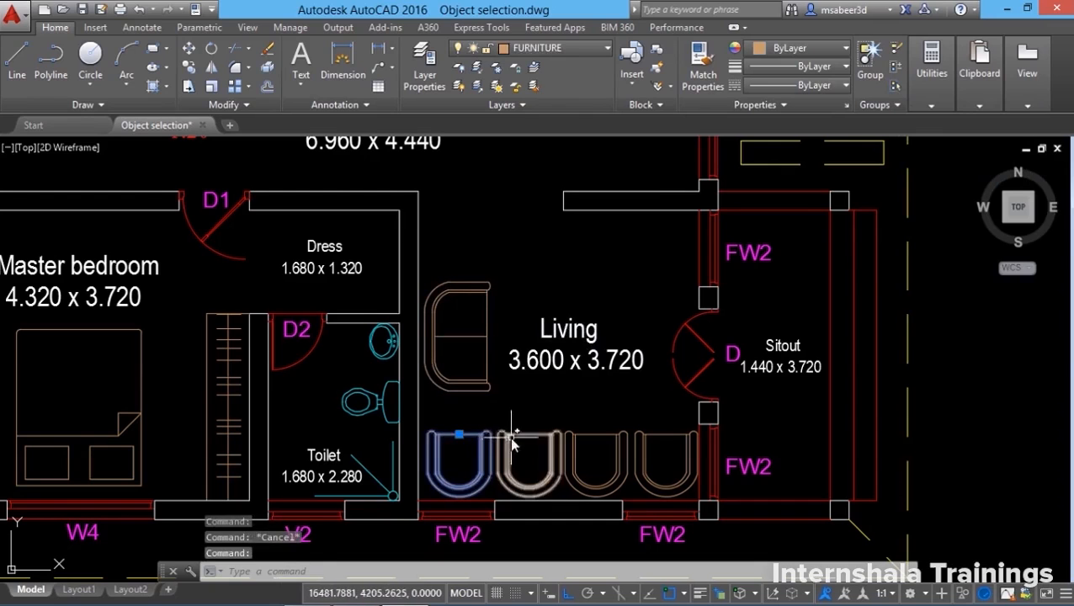
key(Escape)
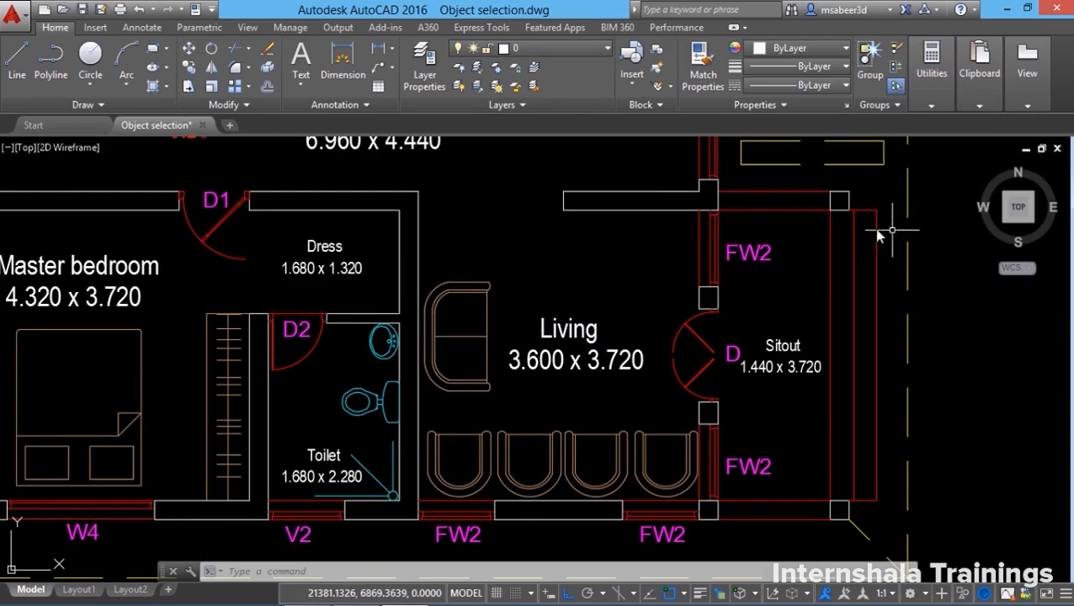
- Compare picking the whole CHAIRS group with group selection on against picking the sofa and first chair with it off
click(470, 379)
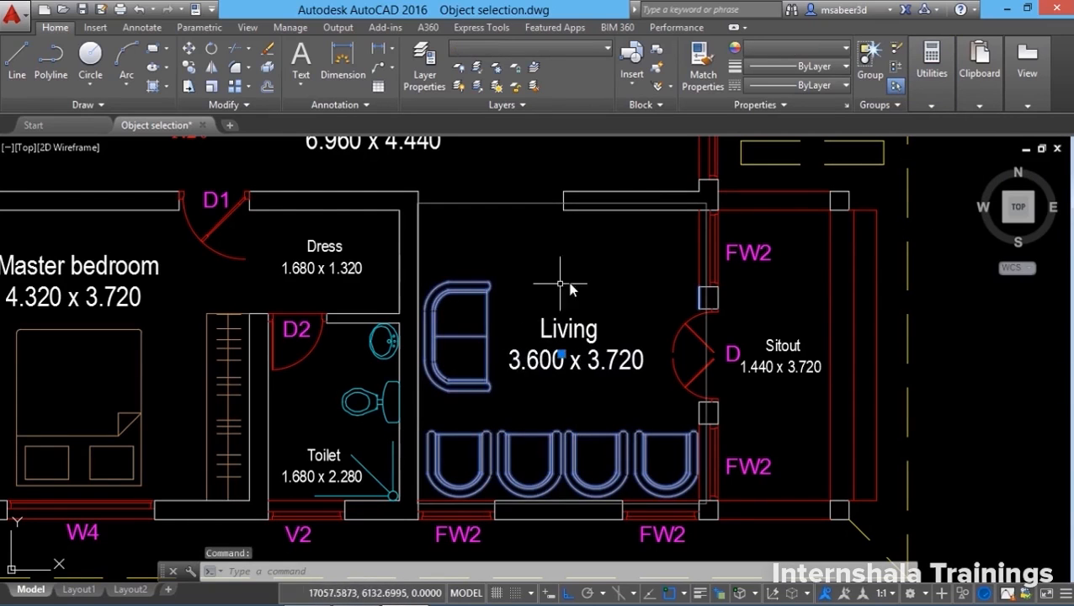
key(Escape)
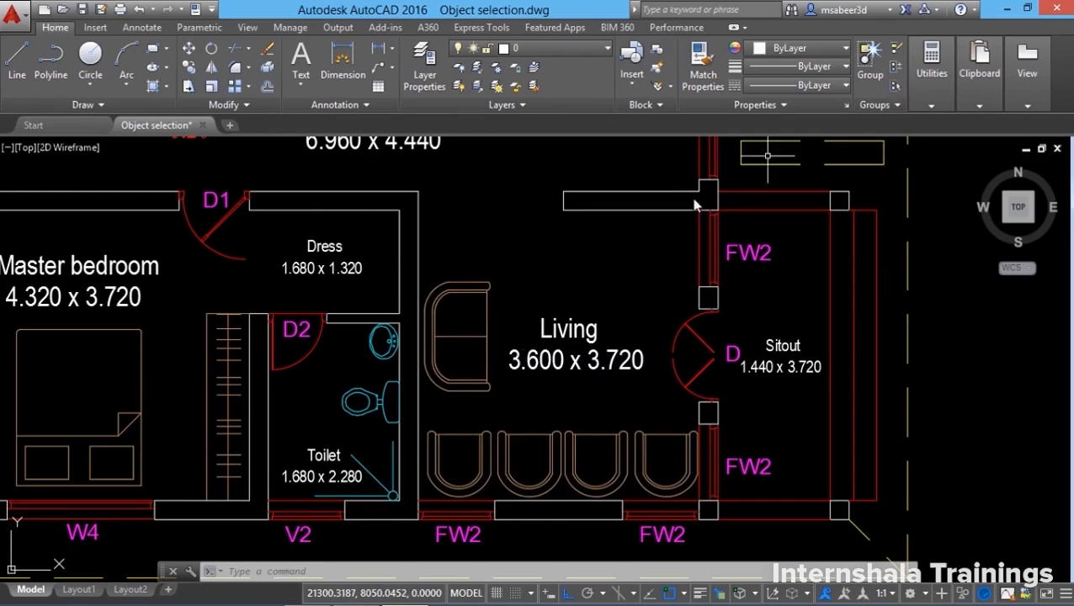
click(467, 337)
click(463, 436)
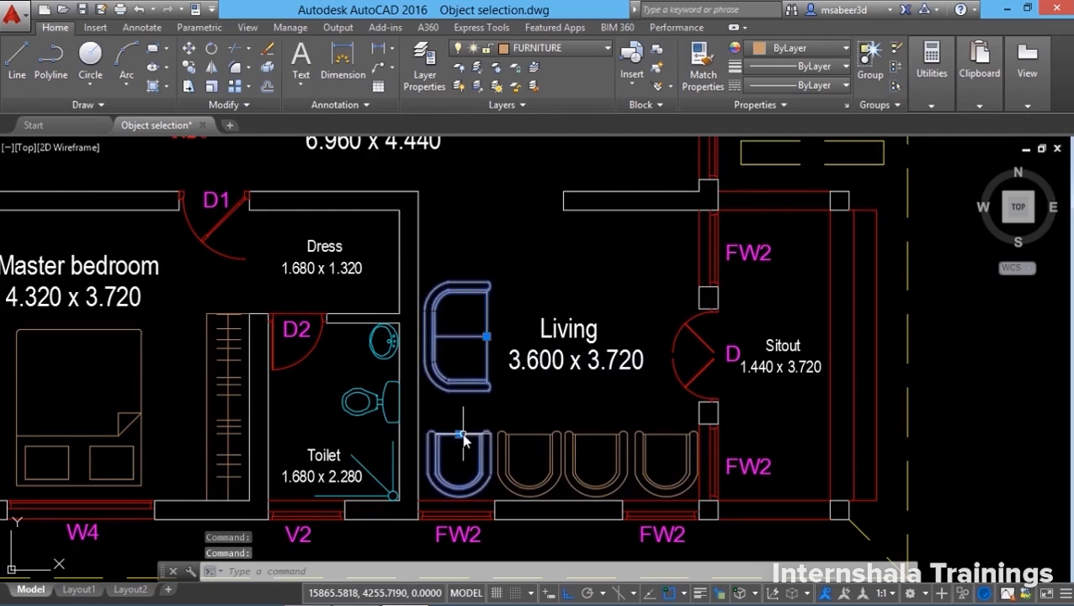
key(Escape)
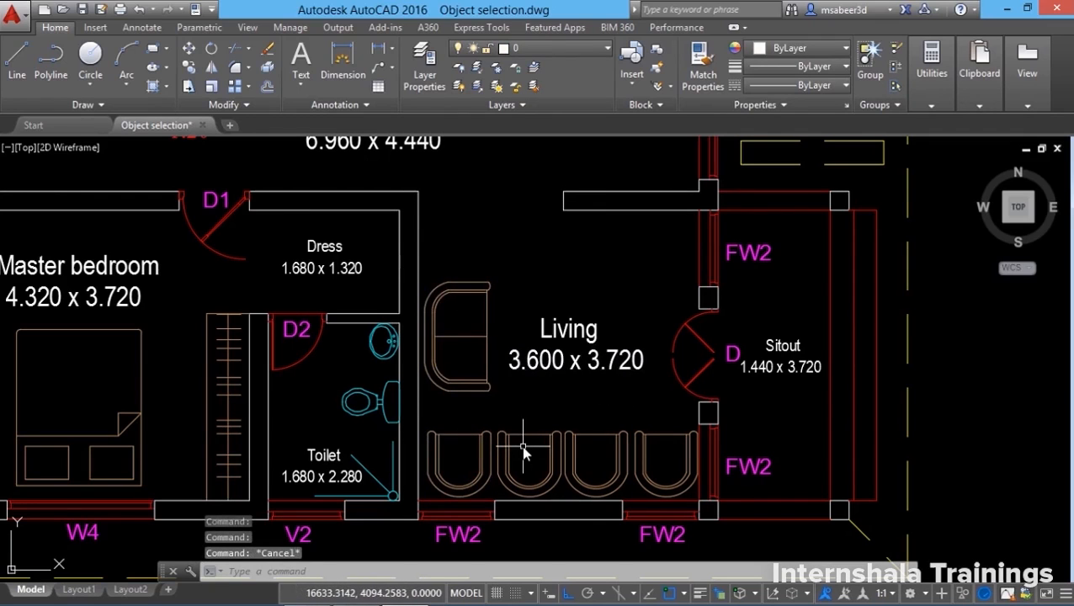
- Start a Move that selects the CHAIRS group by its group name, pick a base point above the chairs, and cancel the move
click(189, 48)
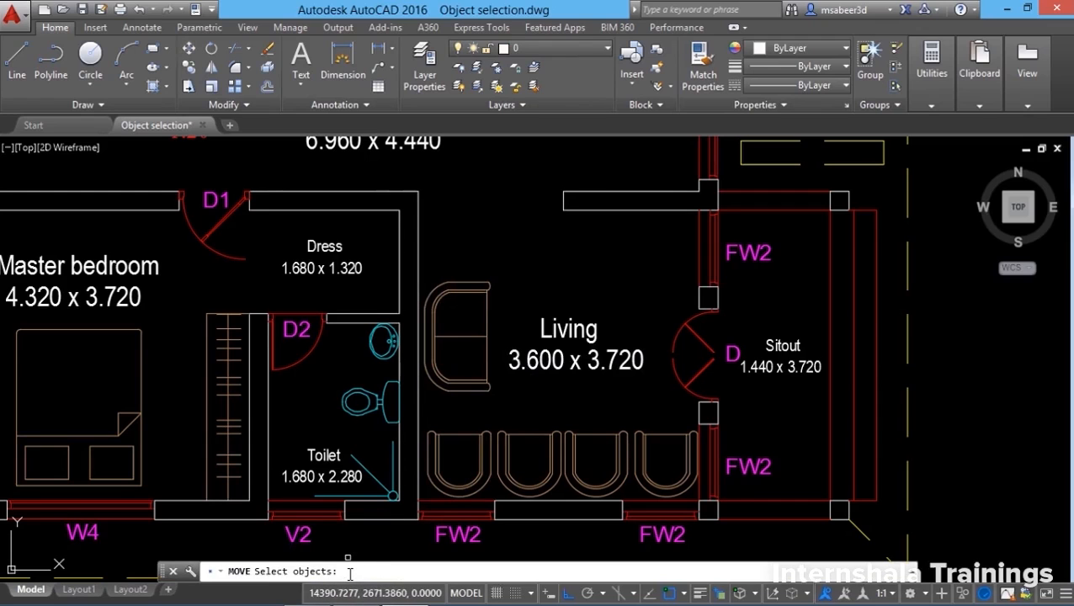
text(G)
key(Return)
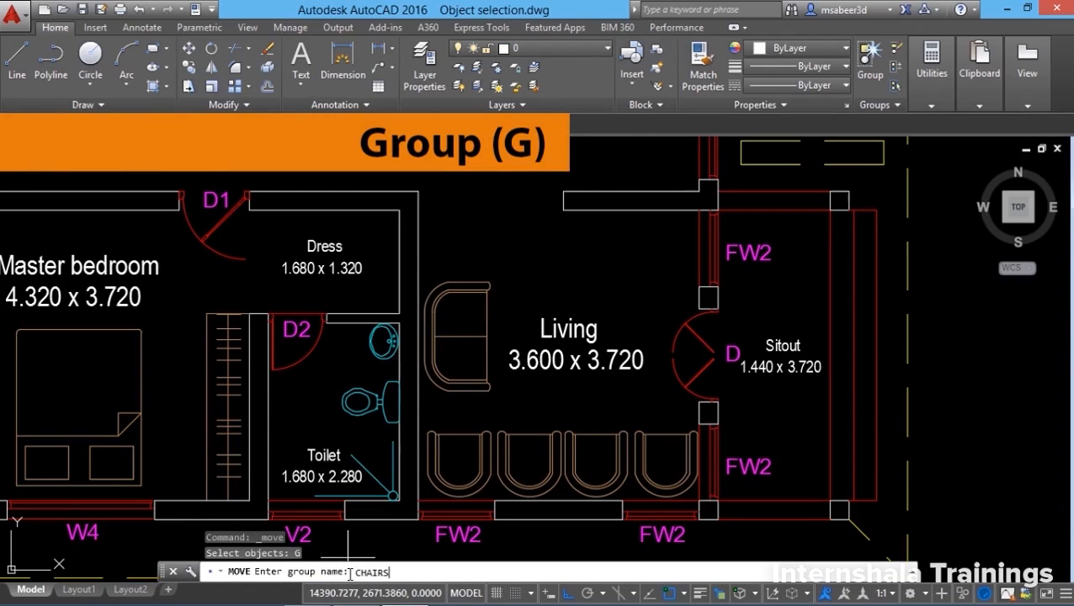
key(Return)
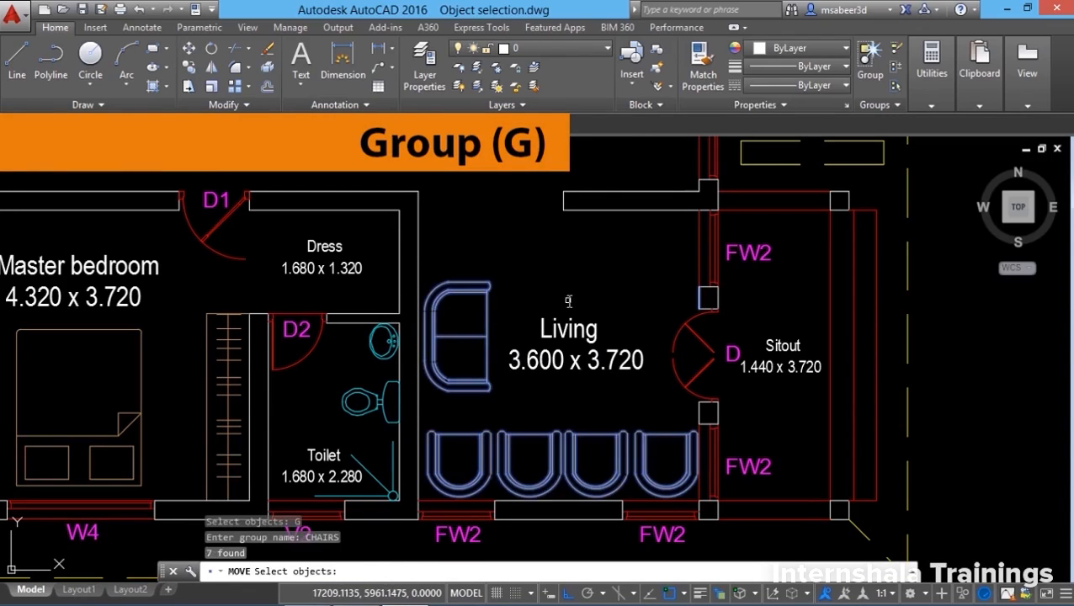
key(Return)
click(526, 413)
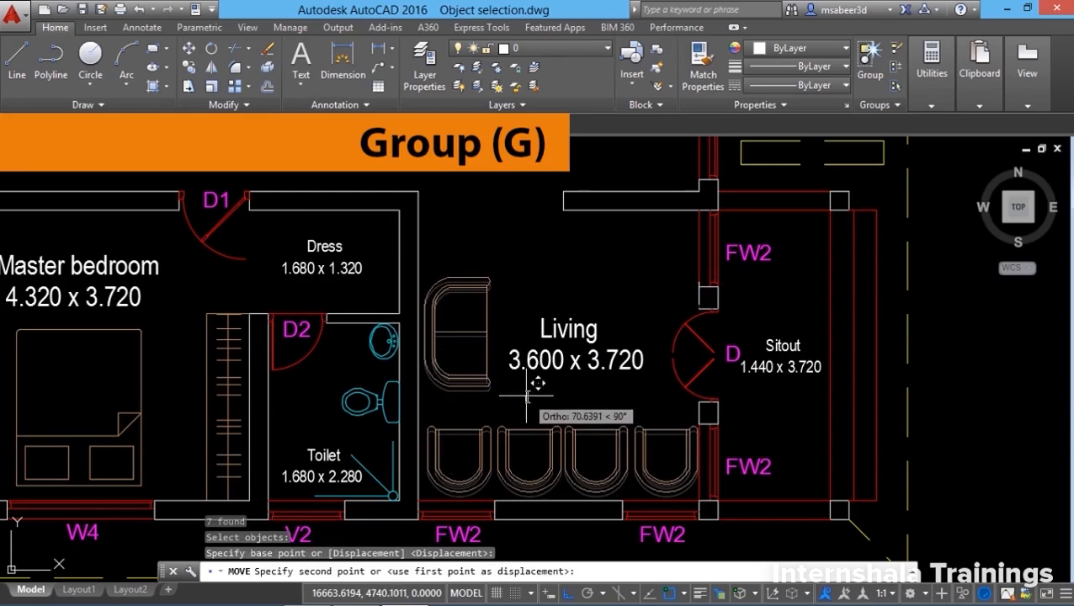
key(Escape)
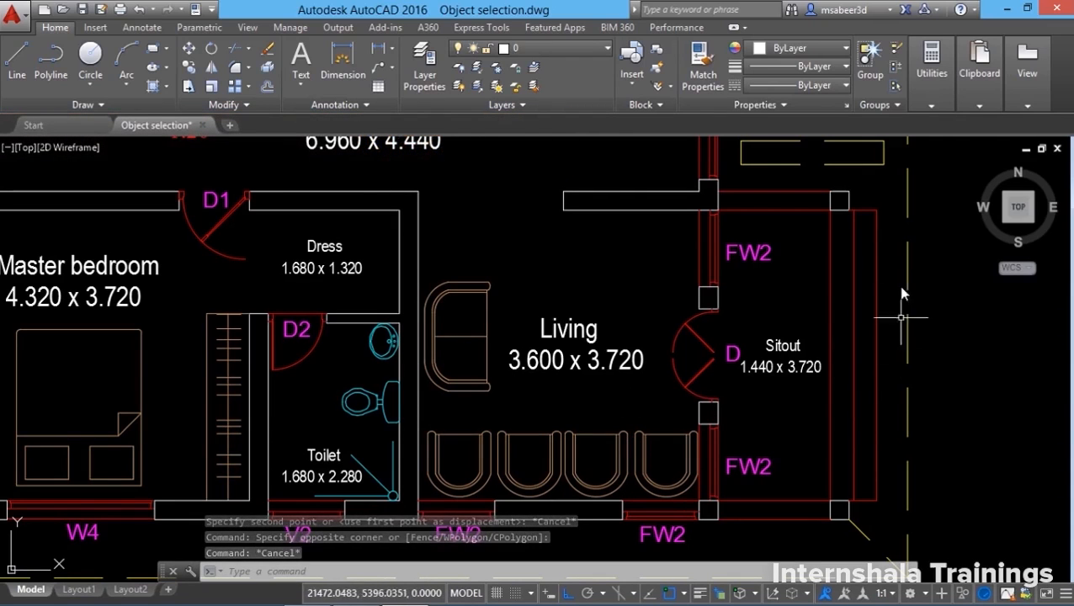
- Turn group selection back on and ungroup the CHAIRS group by picking one of the Living room chairs
click(896, 86)
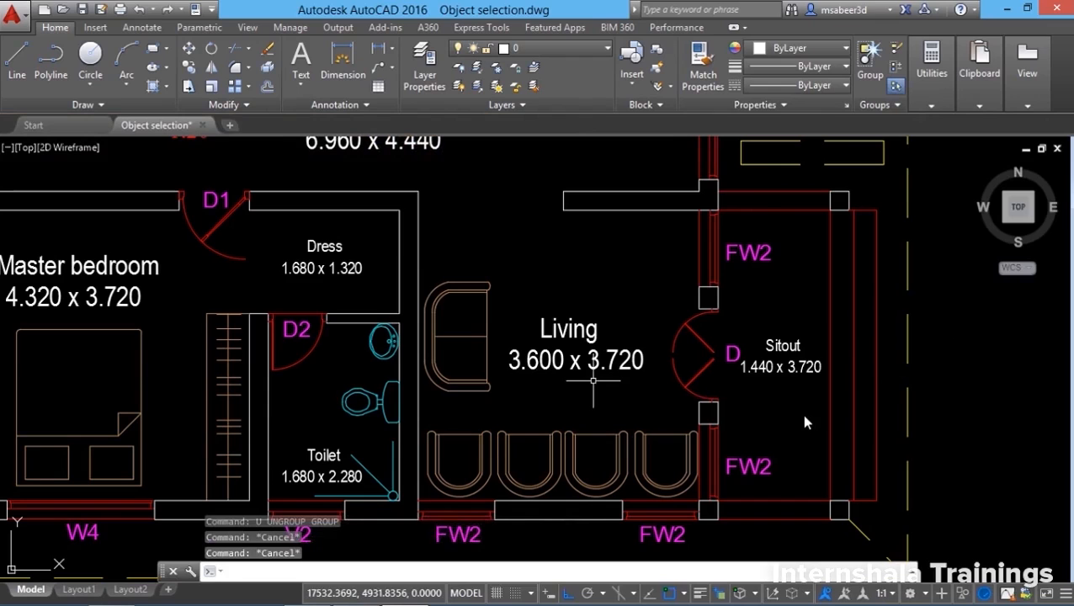
click(895, 52)
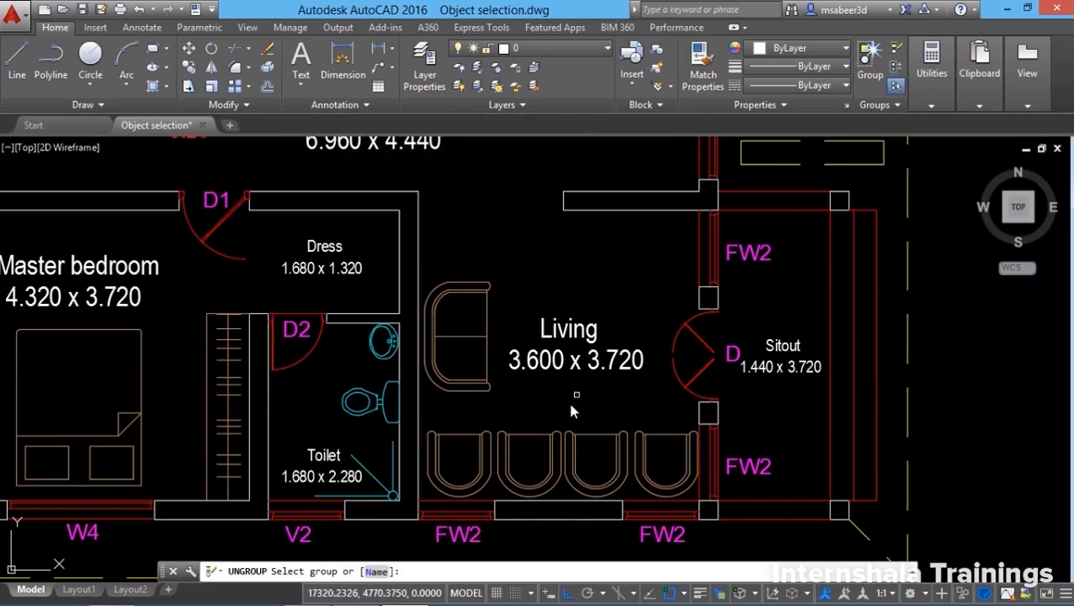
click(526, 435)
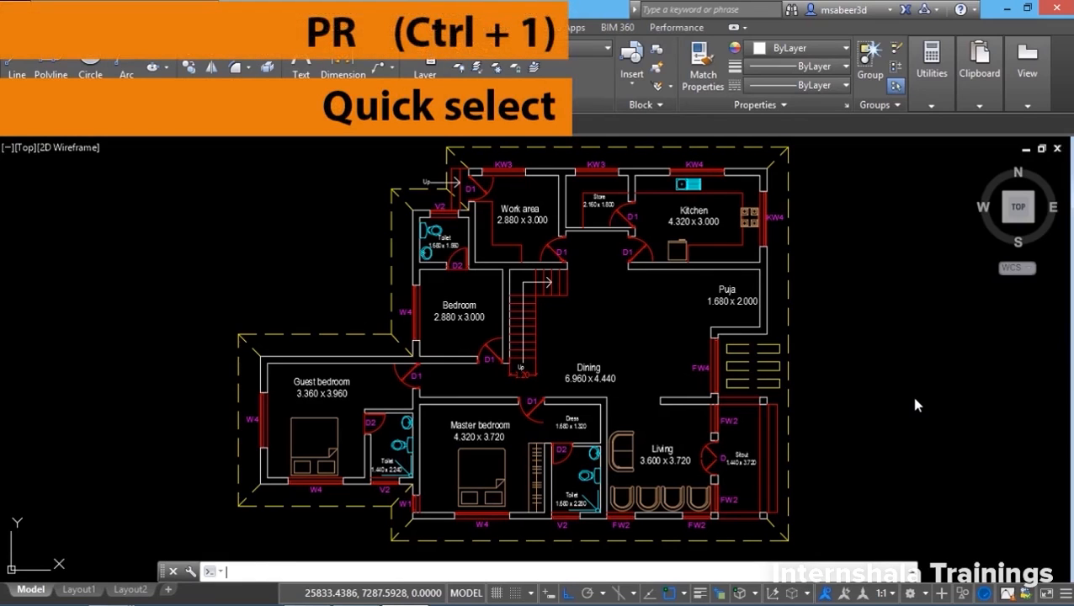
- Show the Properties palette, close and reopen it, and start Quick Select from it
key(Return)
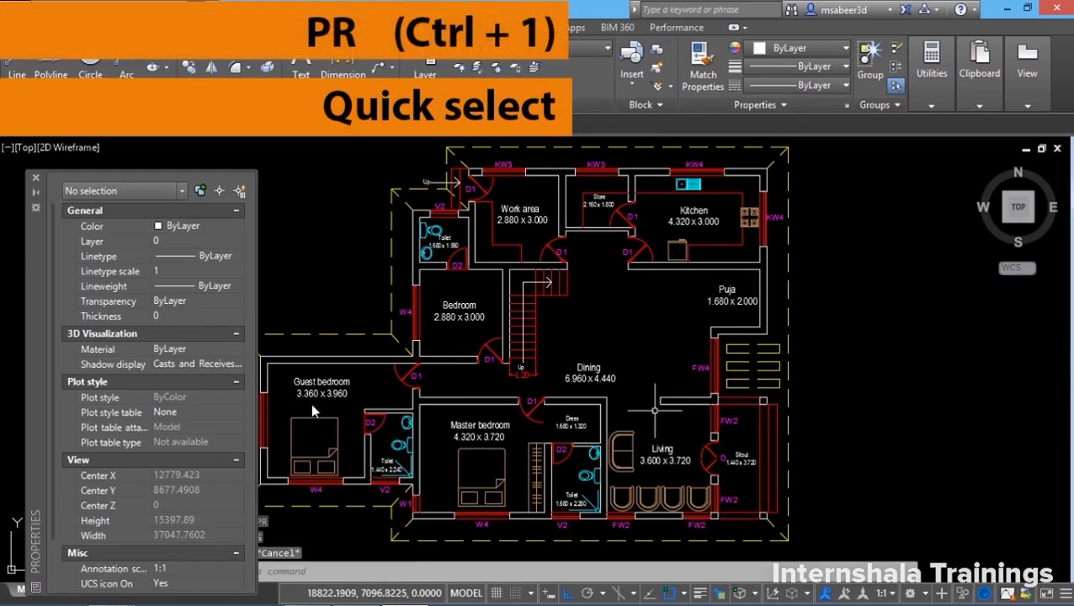
click(28, 175)
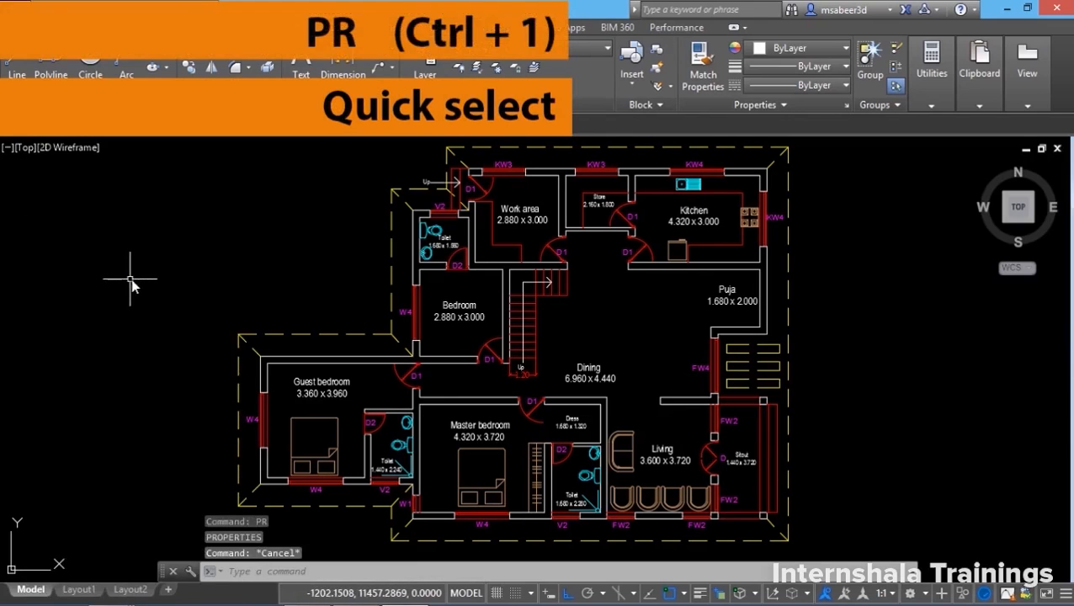
key(ctrl+1)
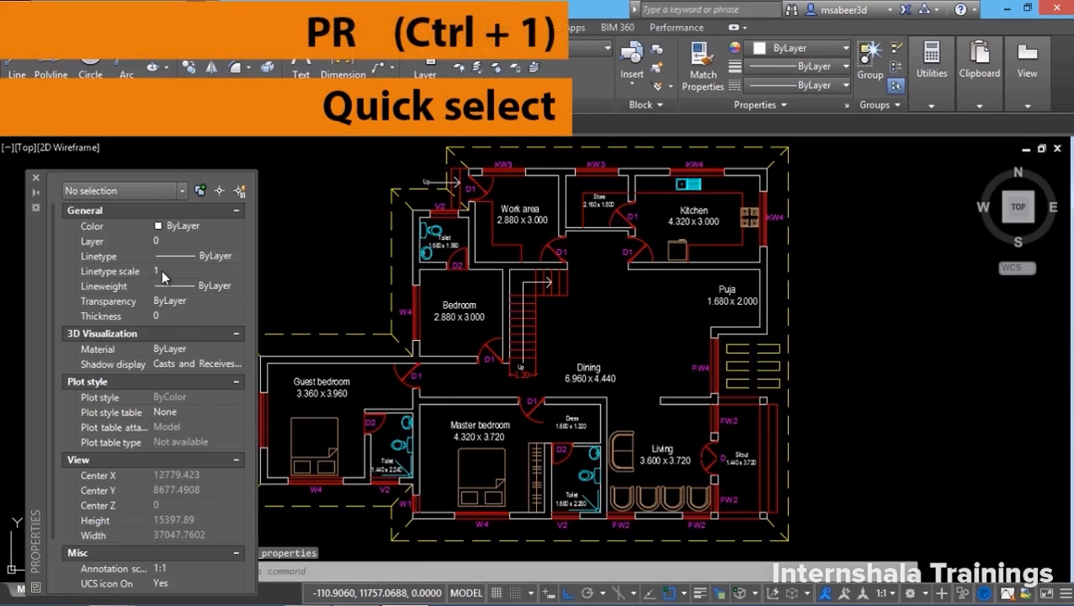
click(239, 194)
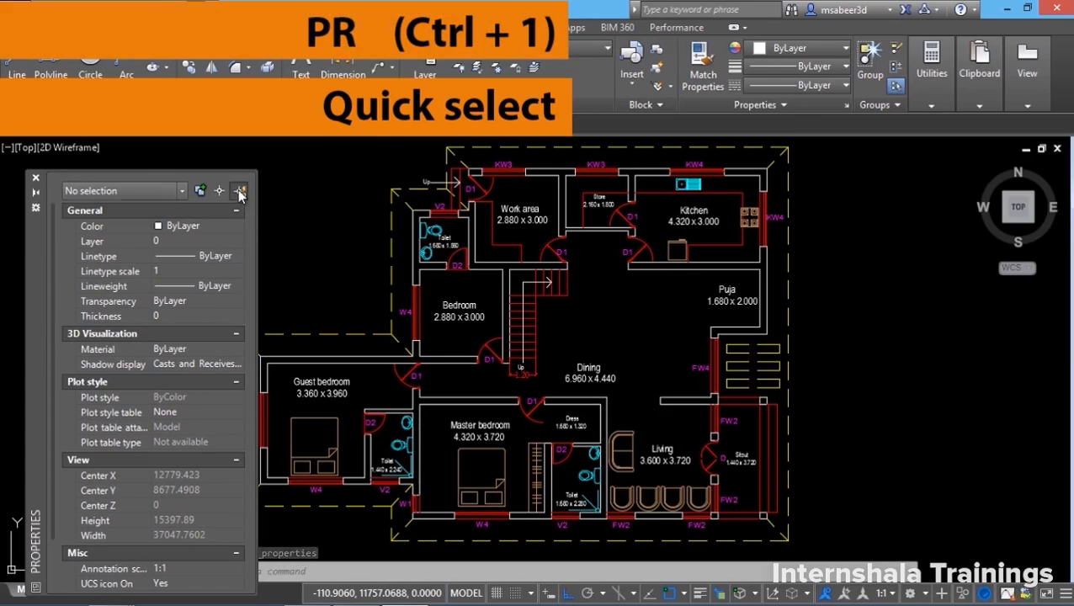
drag(517, 123, 577, 149)
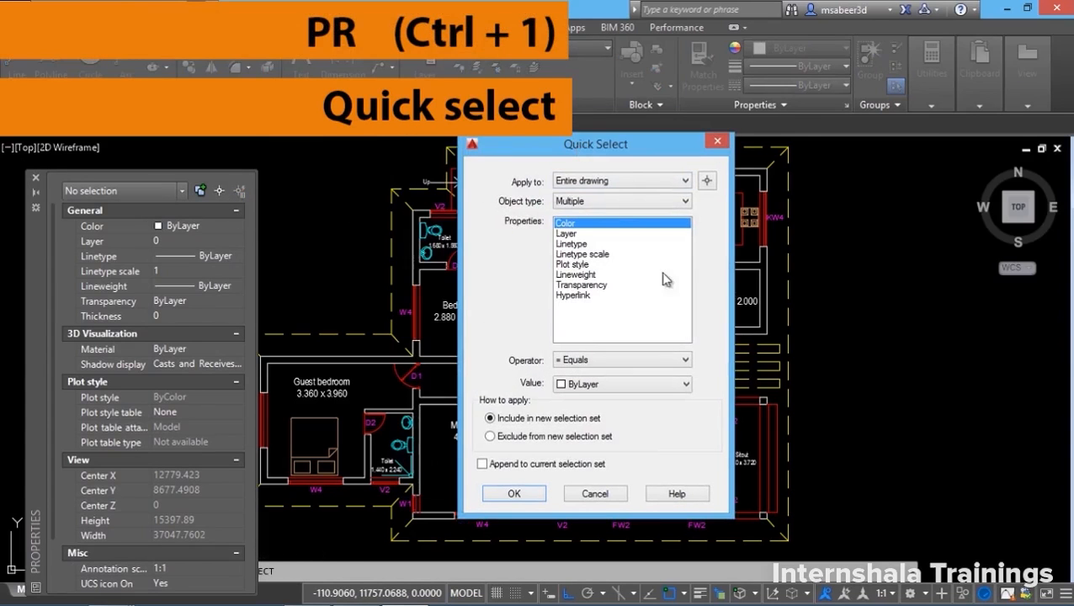
- Limit the Quick Select scope to objects windowed around the Kitchen, Puja and Dining areas
click(644, 181)
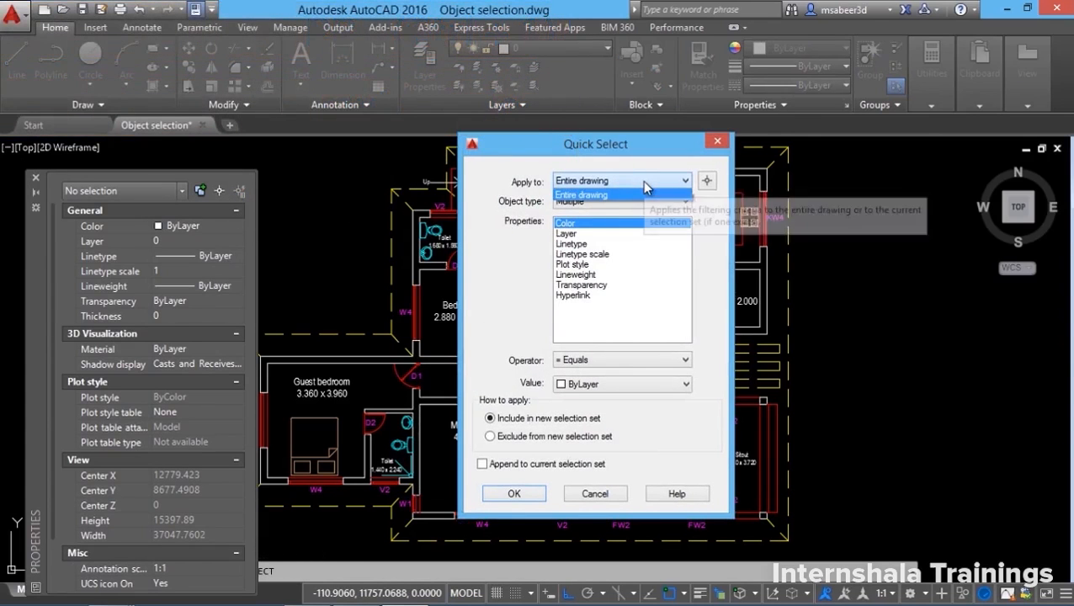
click(707, 184)
click(539, 154)
click(842, 430)
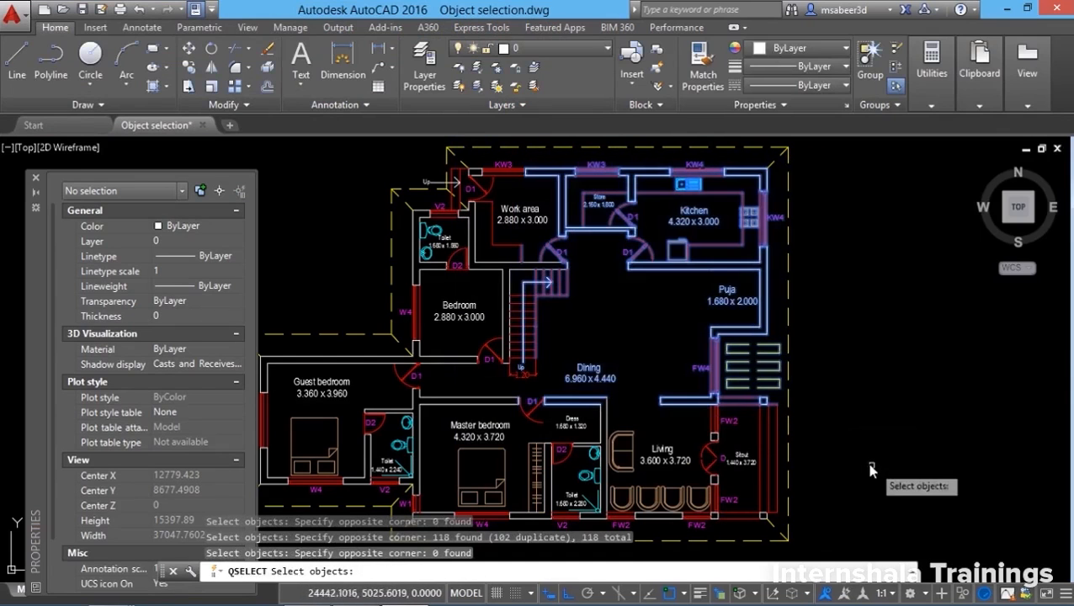
key(Return)
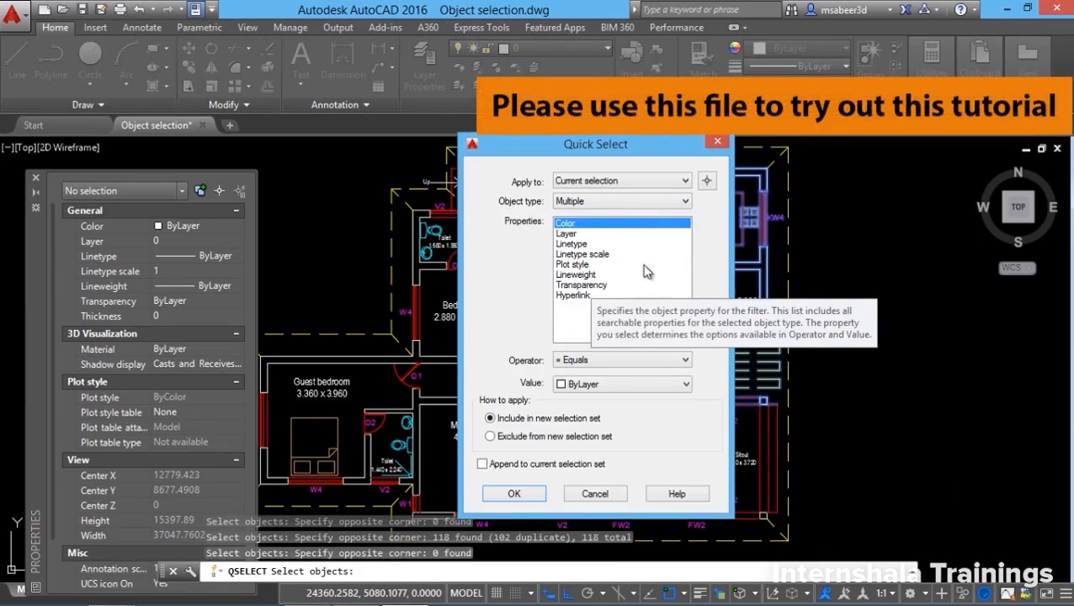
- Apply Quick Select to the entire drawing and restrict the object type to Line
click(621, 185)
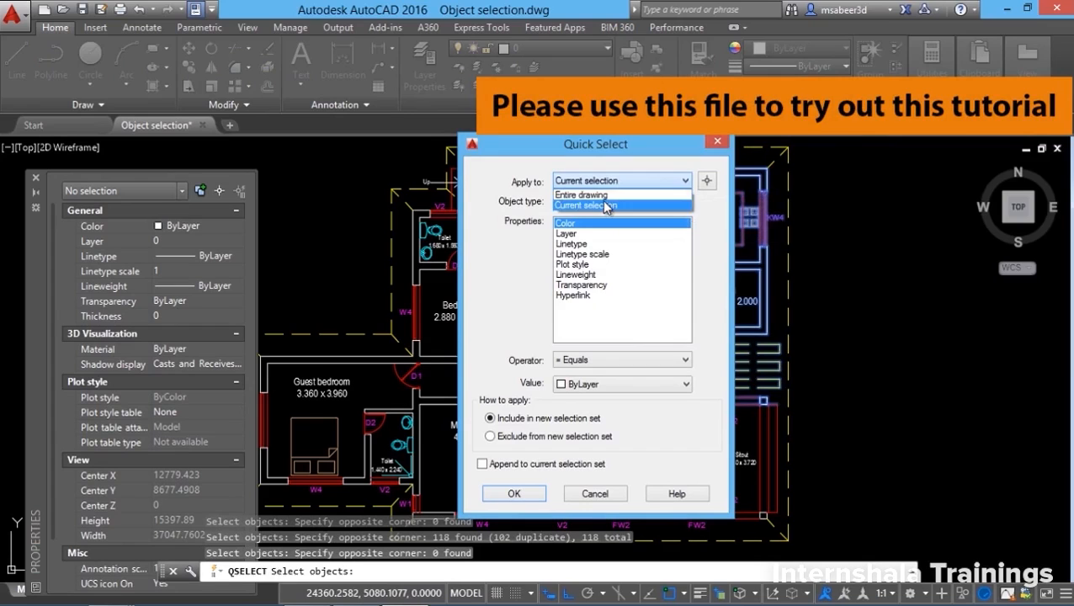
click(604, 196)
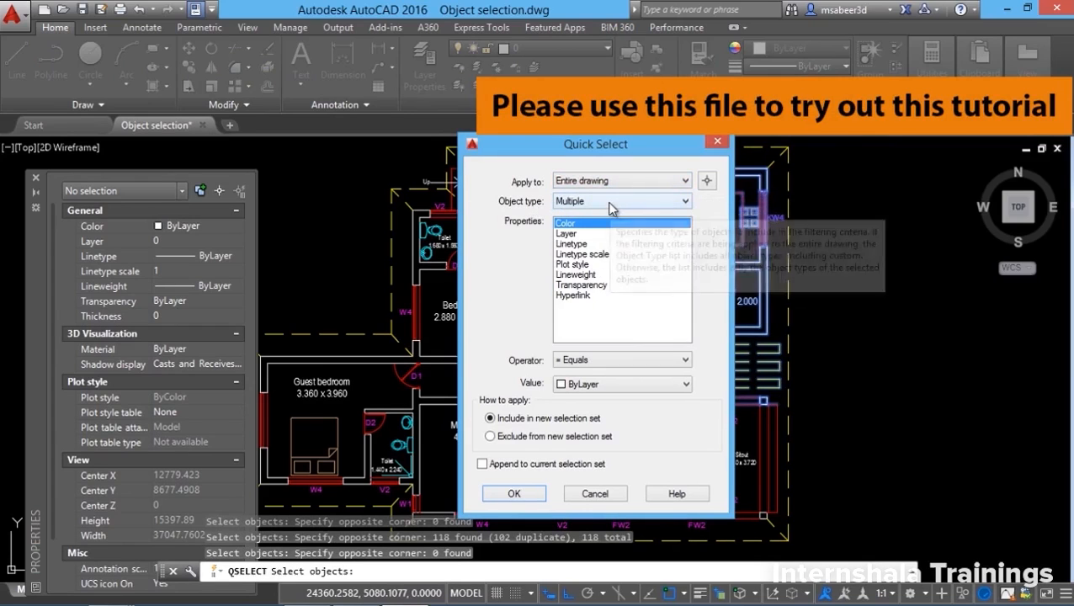
click(607, 201)
click(573, 227)
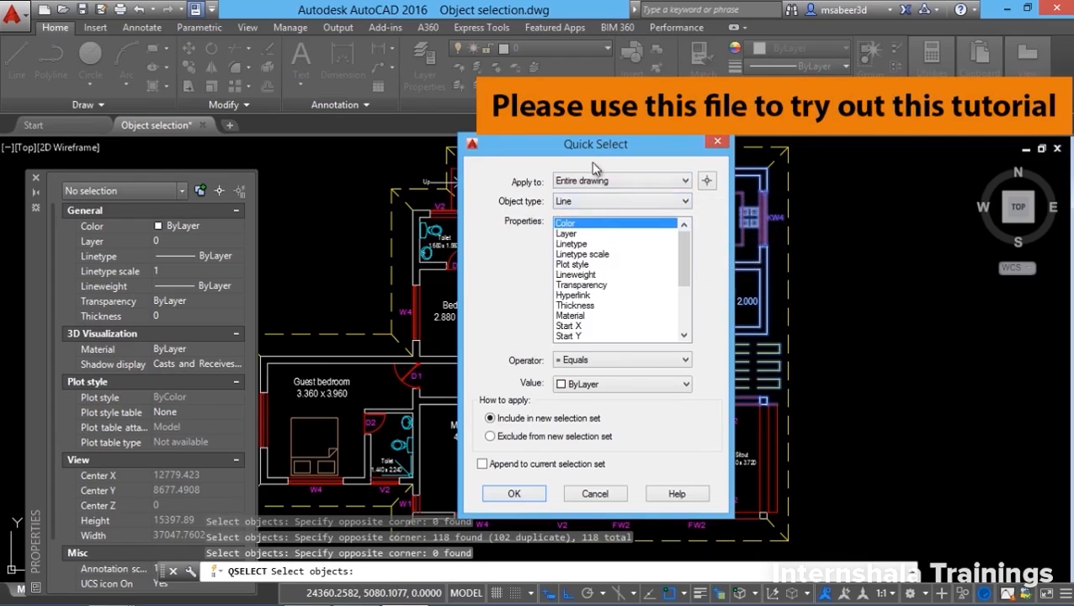
- Filter the lines by Layer equal to 0 and run Quick Select to create the new selection set
click(571, 235)
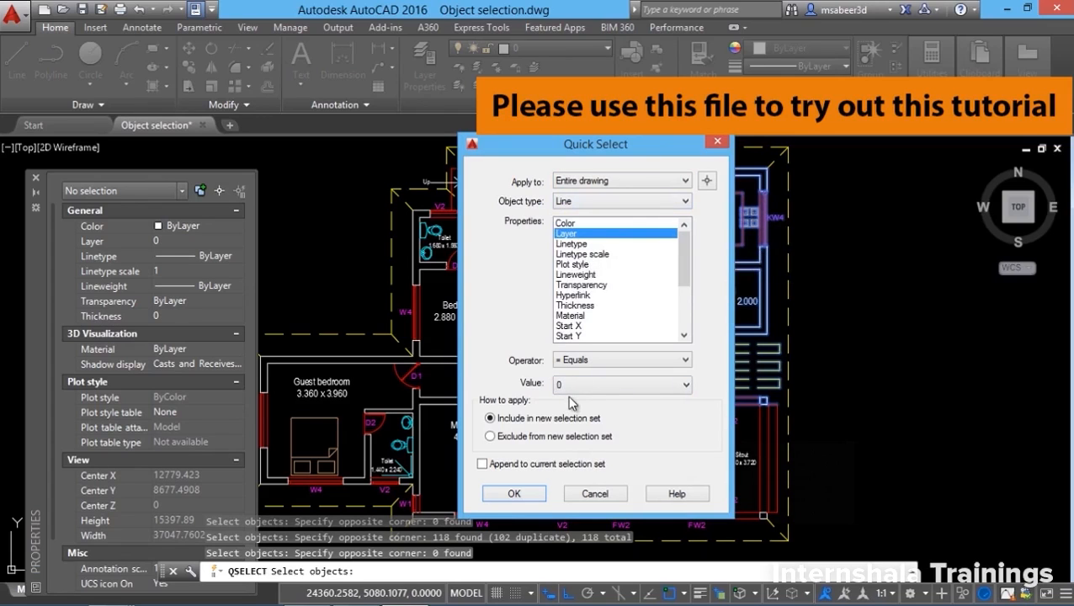
click(591, 385)
click(591, 386)
click(591, 386)
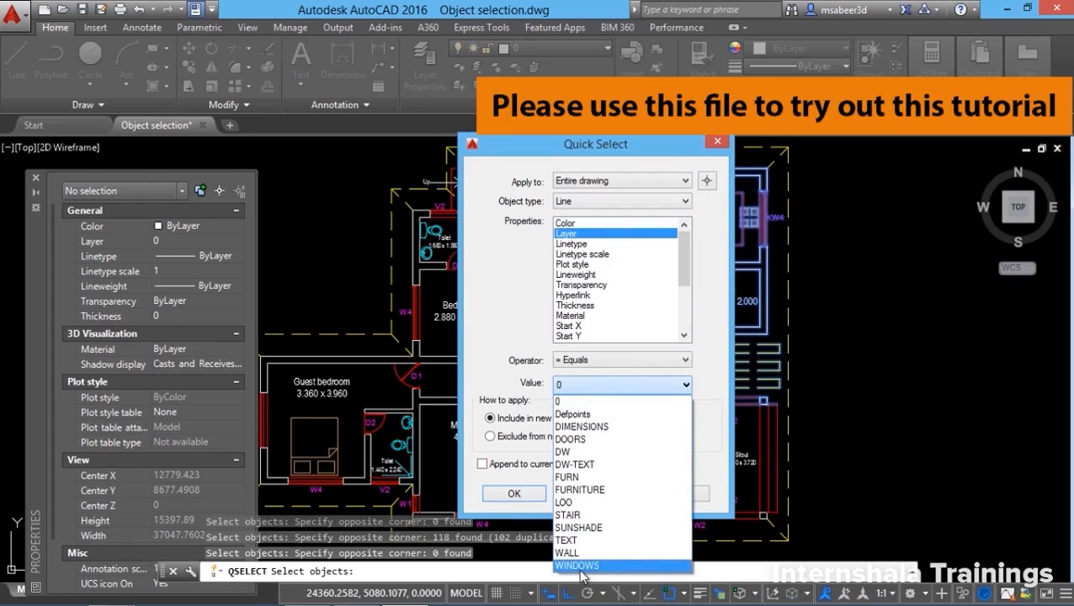
click(577, 403)
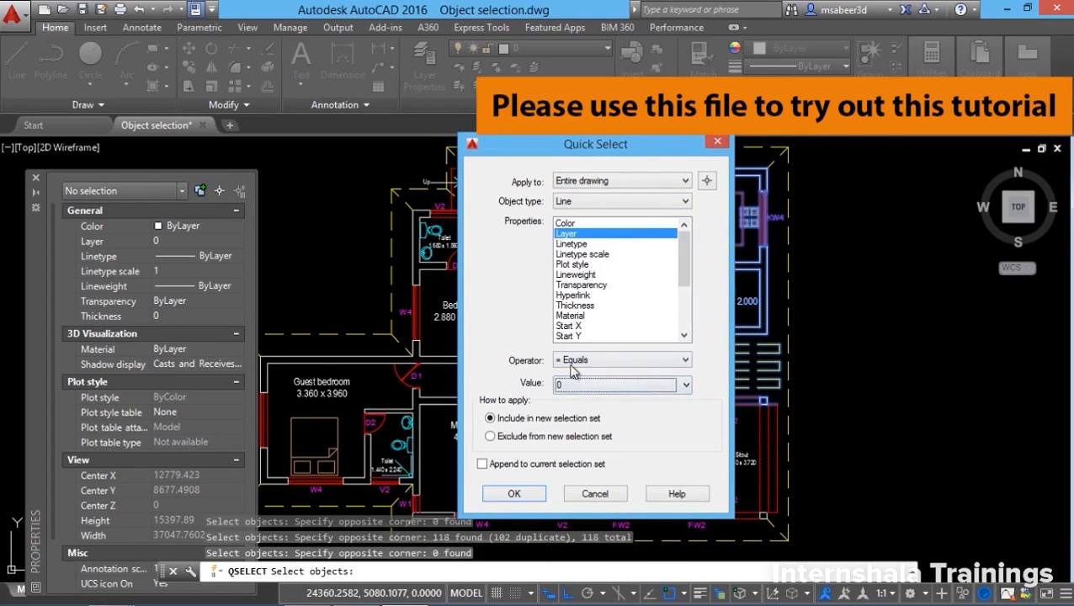
click(516, 495)
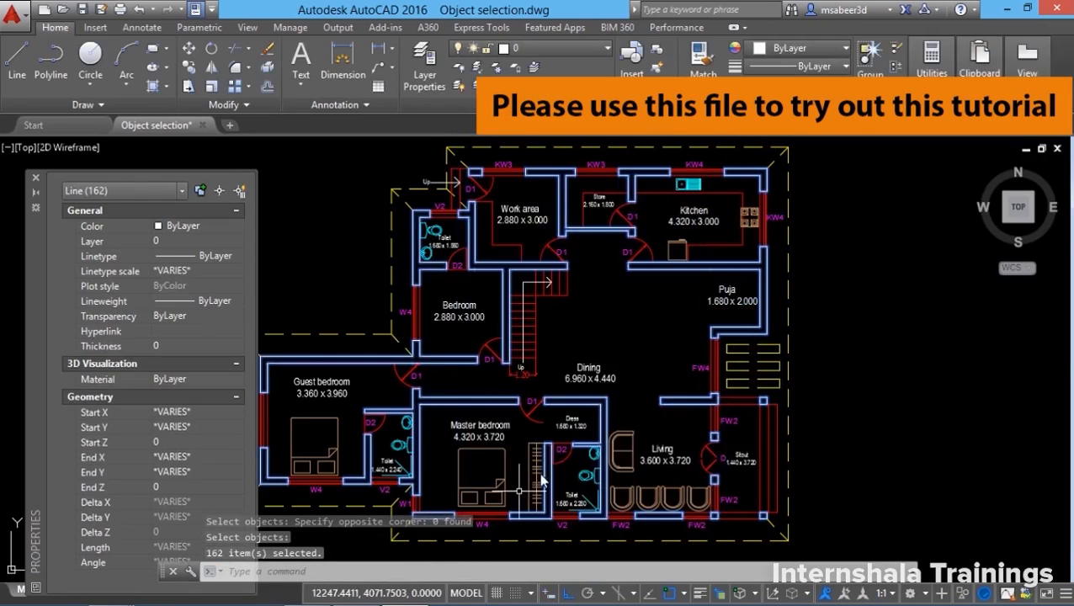